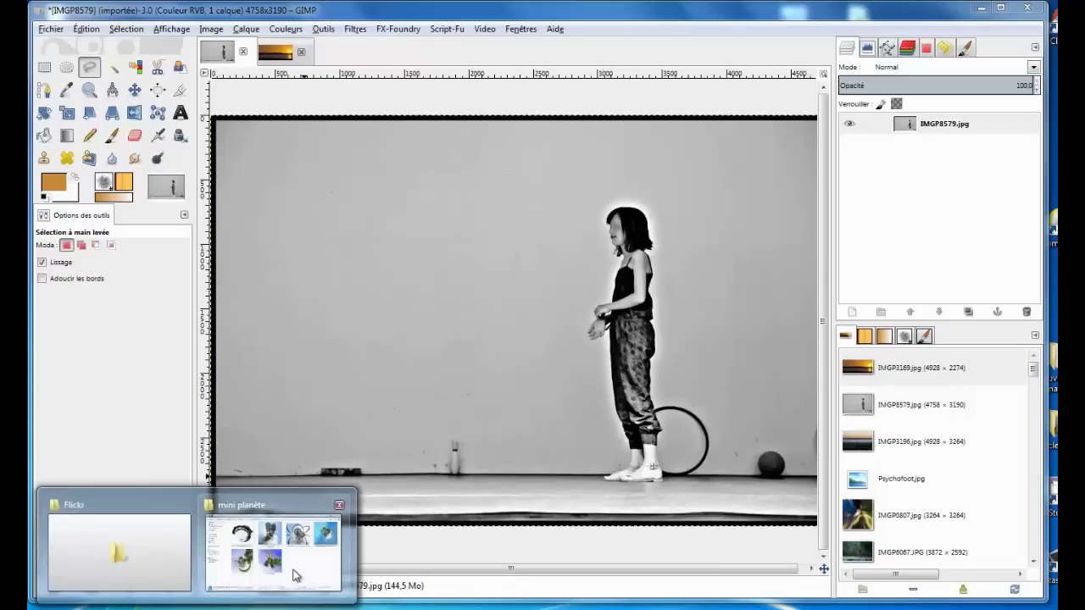
Bring up the mini planète example folder from the taskbar.
click(292, 572)
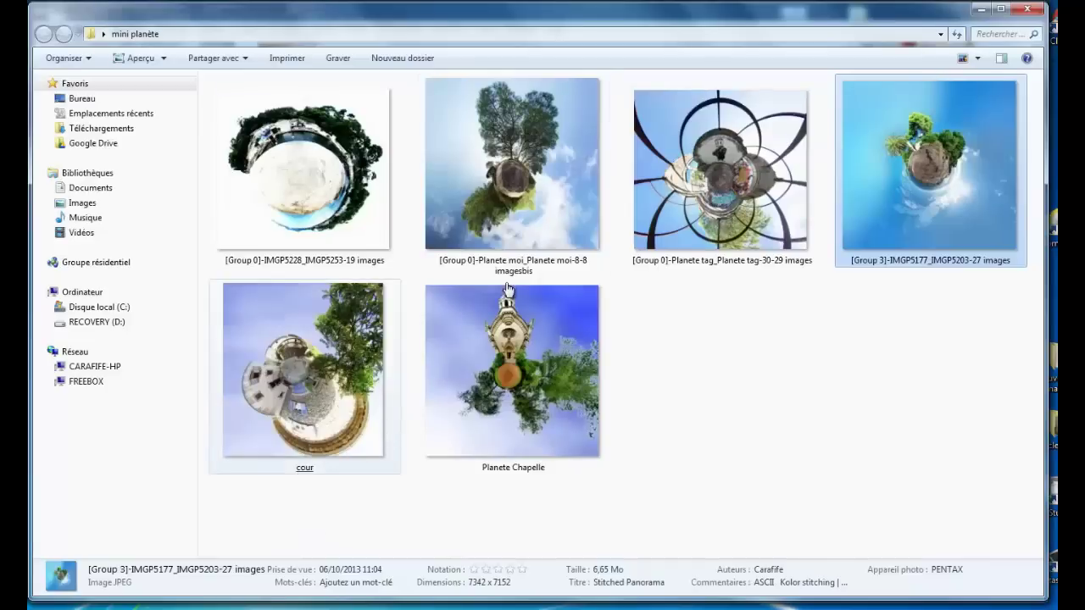
Review the Planete moi, tag and Chapelle little-planet examples, then minimize Explorer.
click(488, 188)
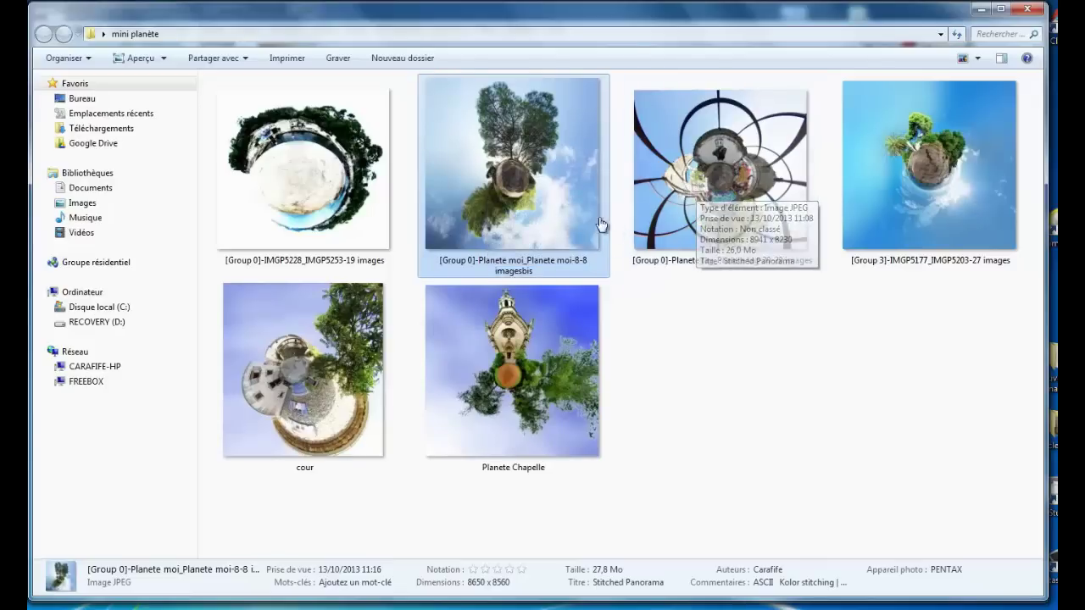
click(773, 328)
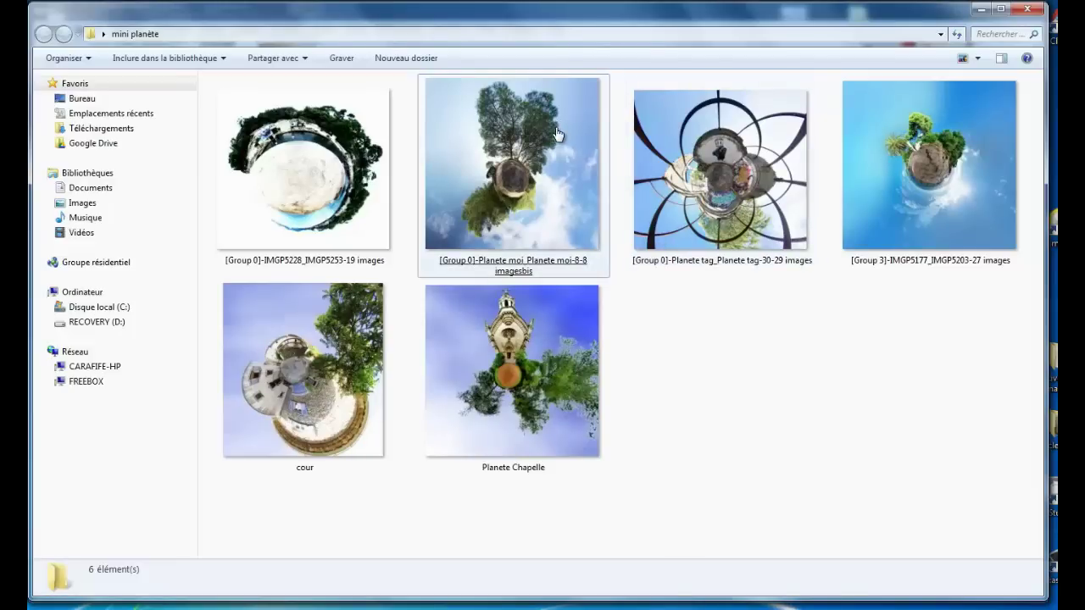
click(295, 190)
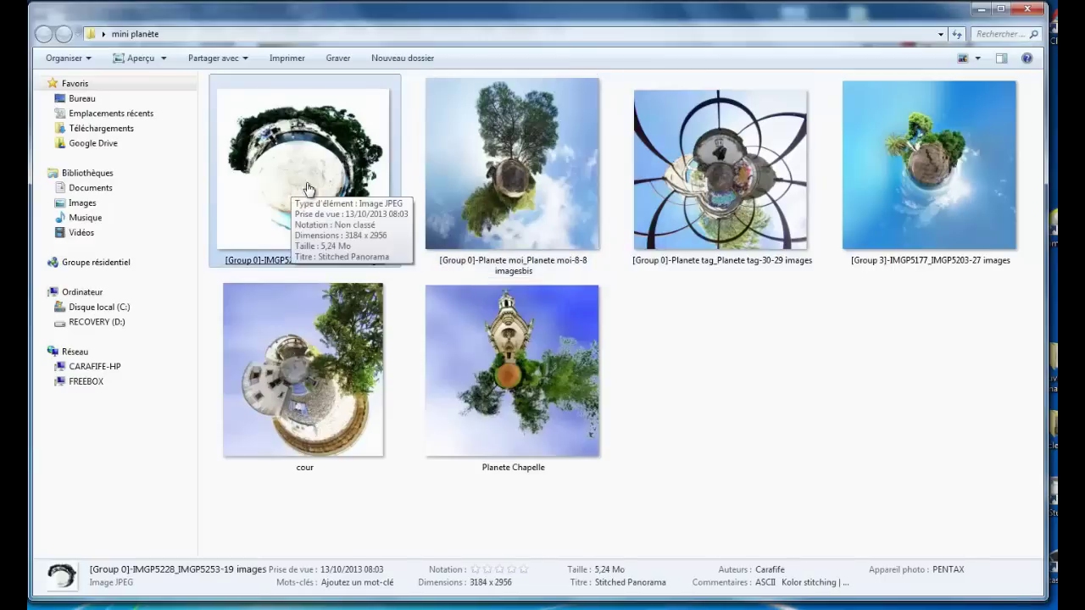
click(556, 209)
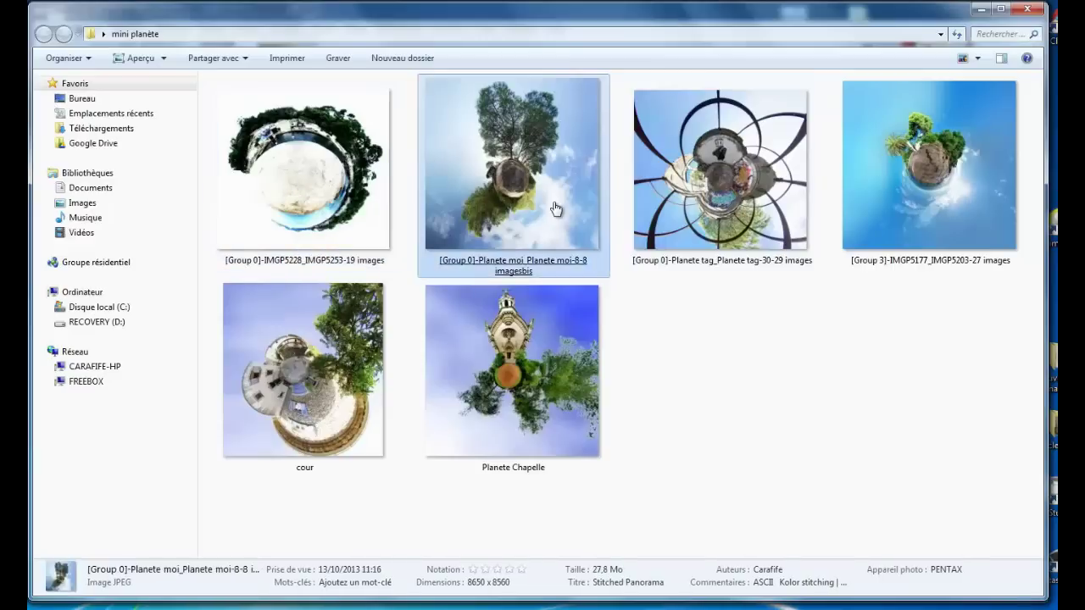
click(746, 201)
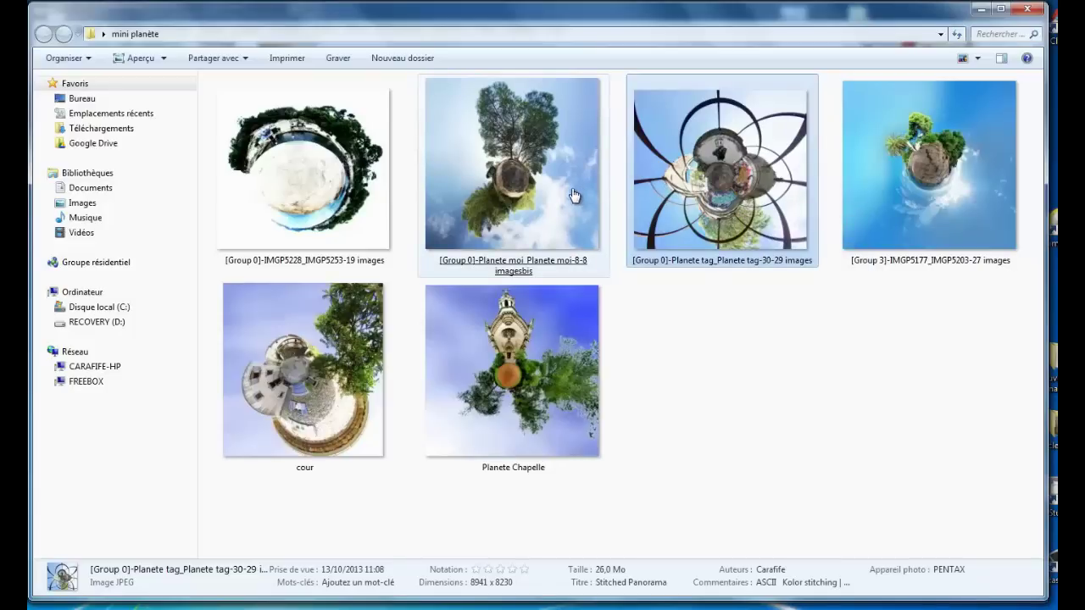
click(537, 216)
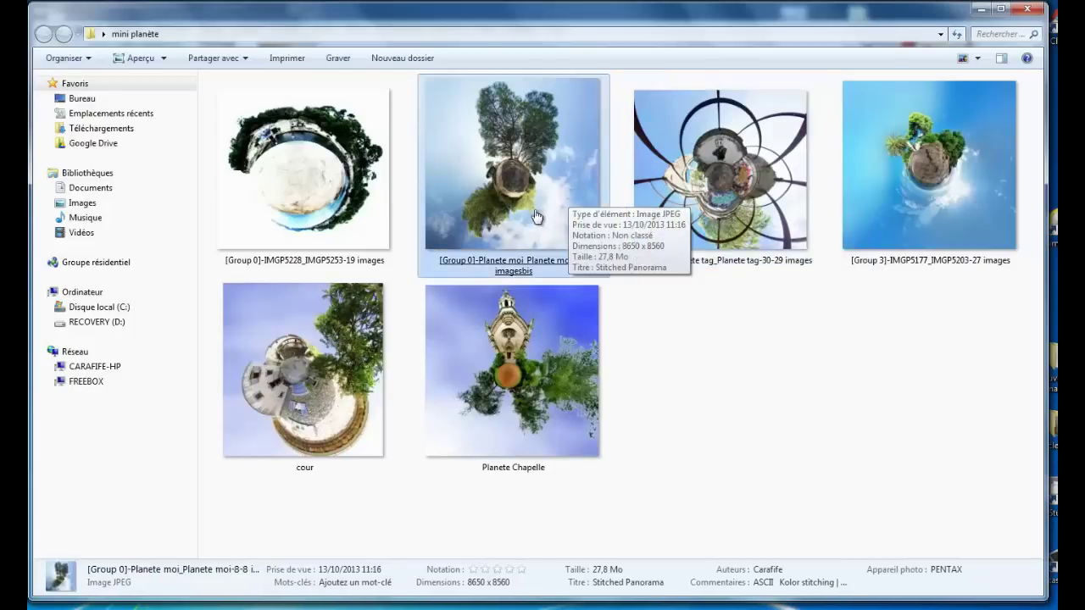
click(550, 325)
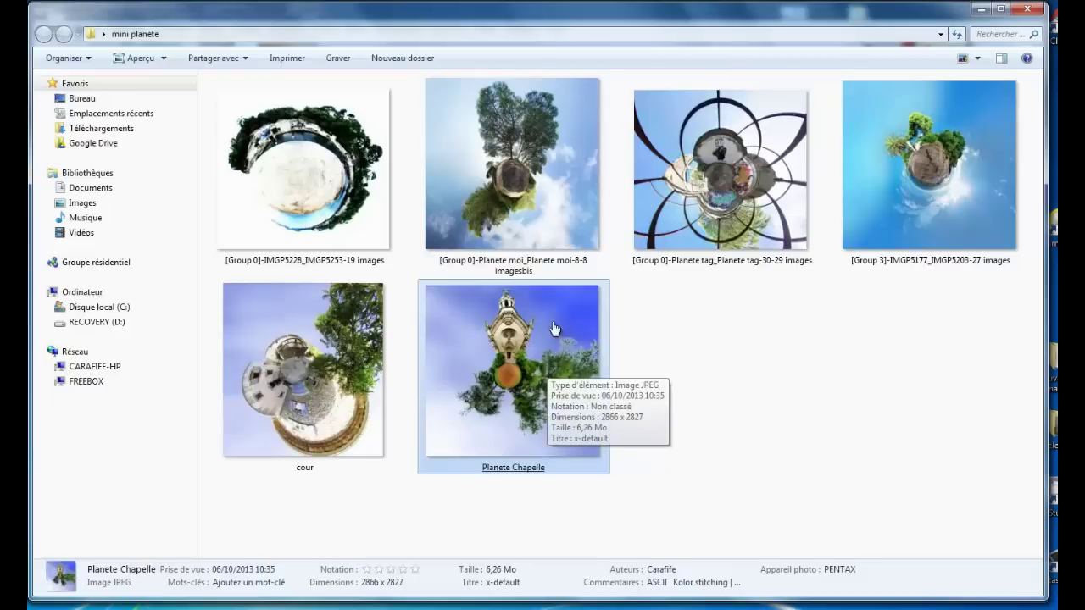
click(563, 227)
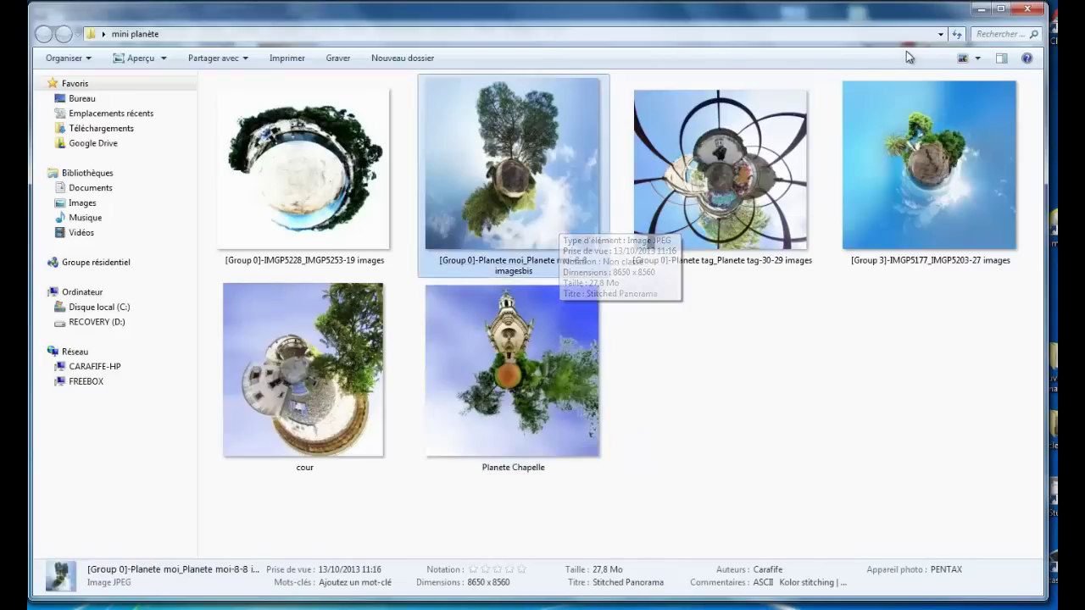
click(981, 11)
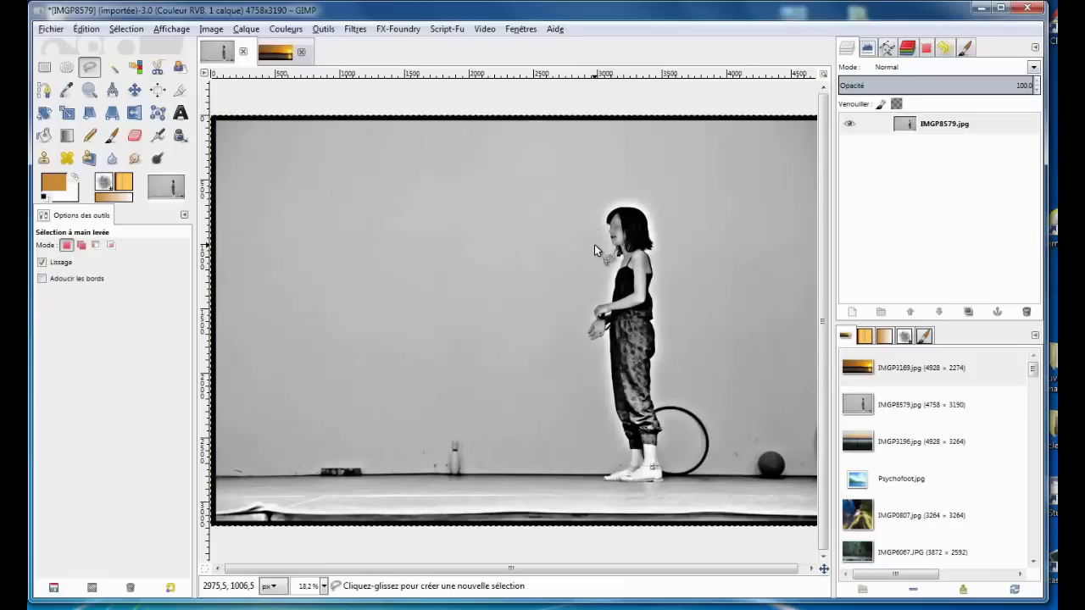
click(278, 54)
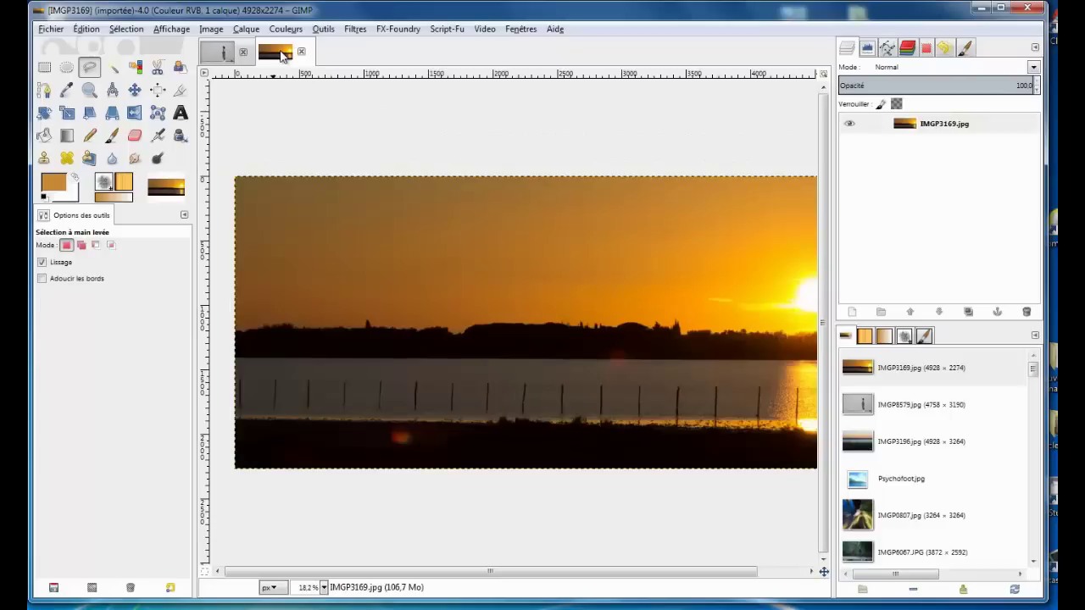
click(223, 53)
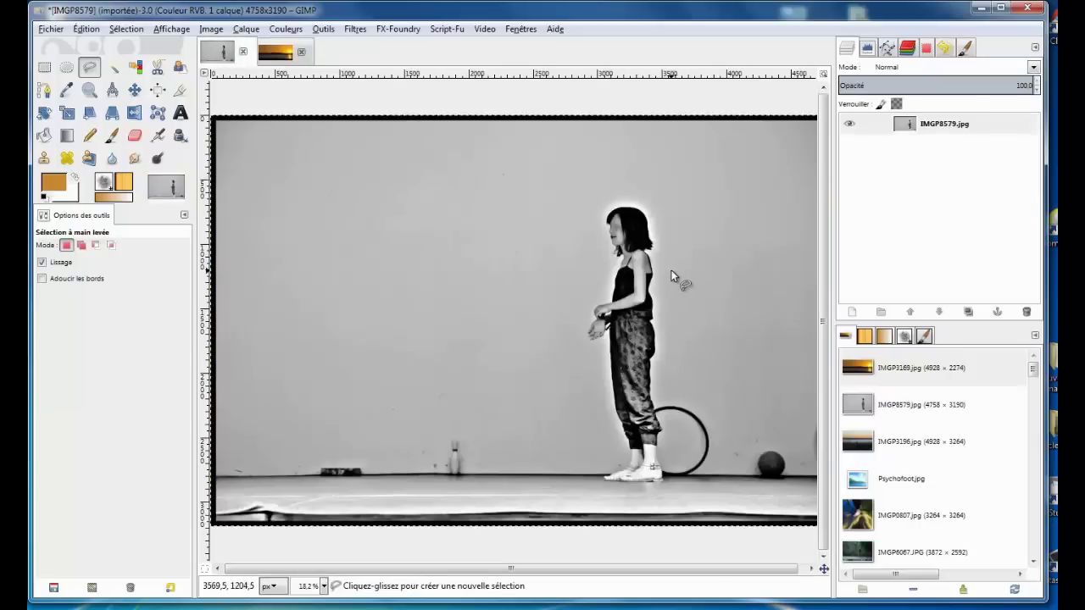
scroll(641, 266, down, 1)
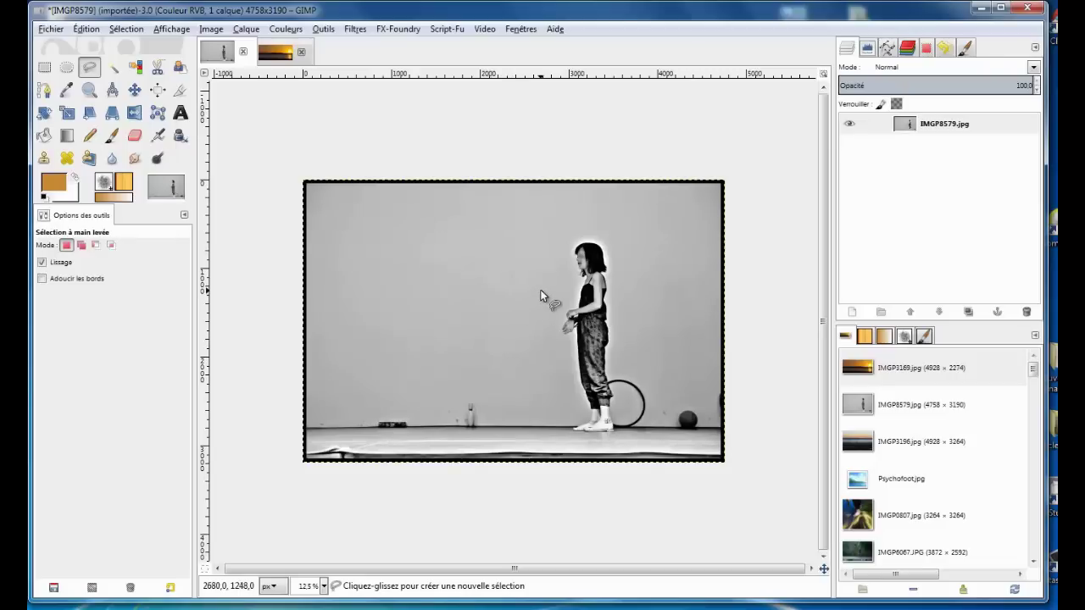
ctrl+scroll(543, 306, up, 1)
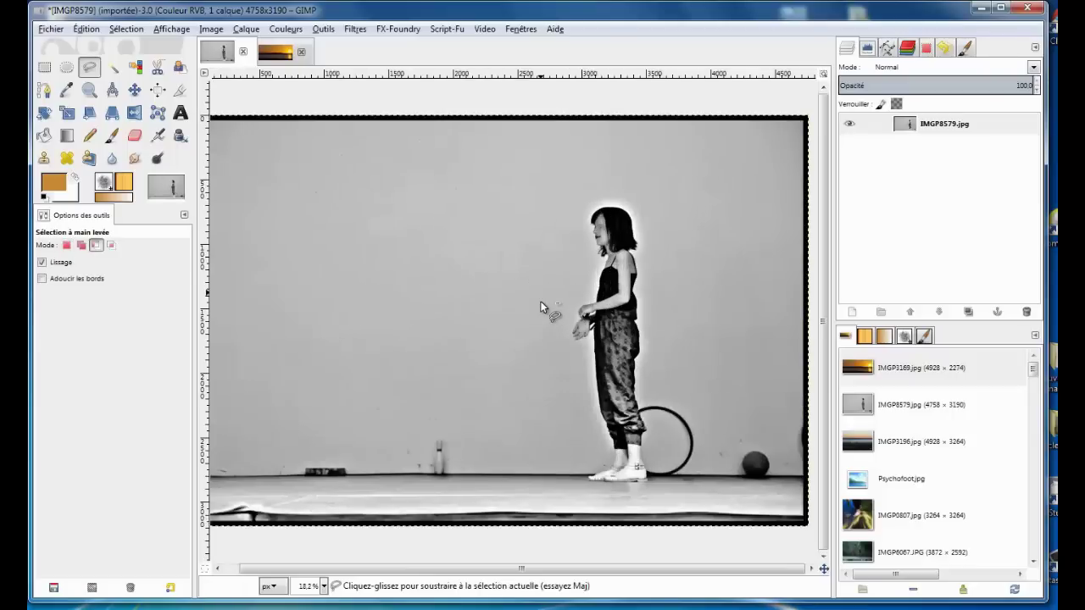
ctrl+scroll(540, 303, down, 1)
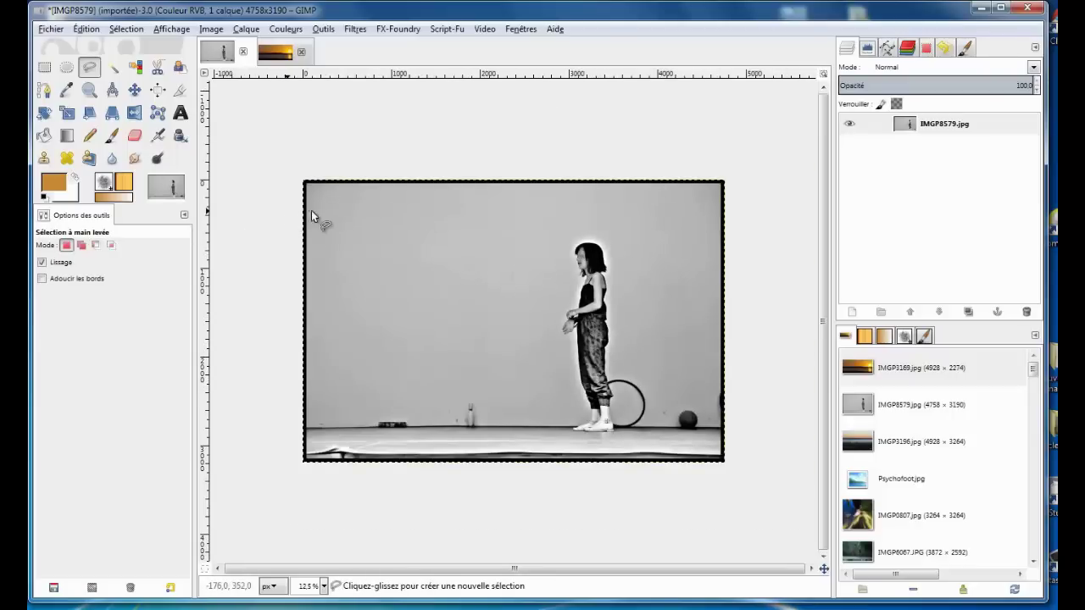
Crop the girl photo inside its dark border to 4600×2624 pixels.
click(180, 90)
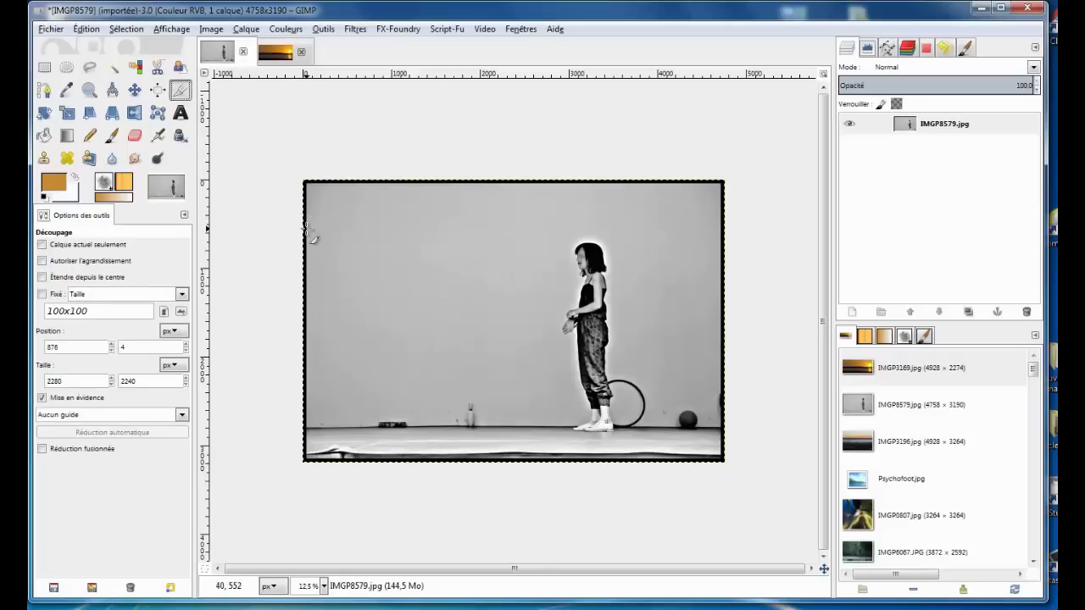
drag(309, 227, 722, 462)
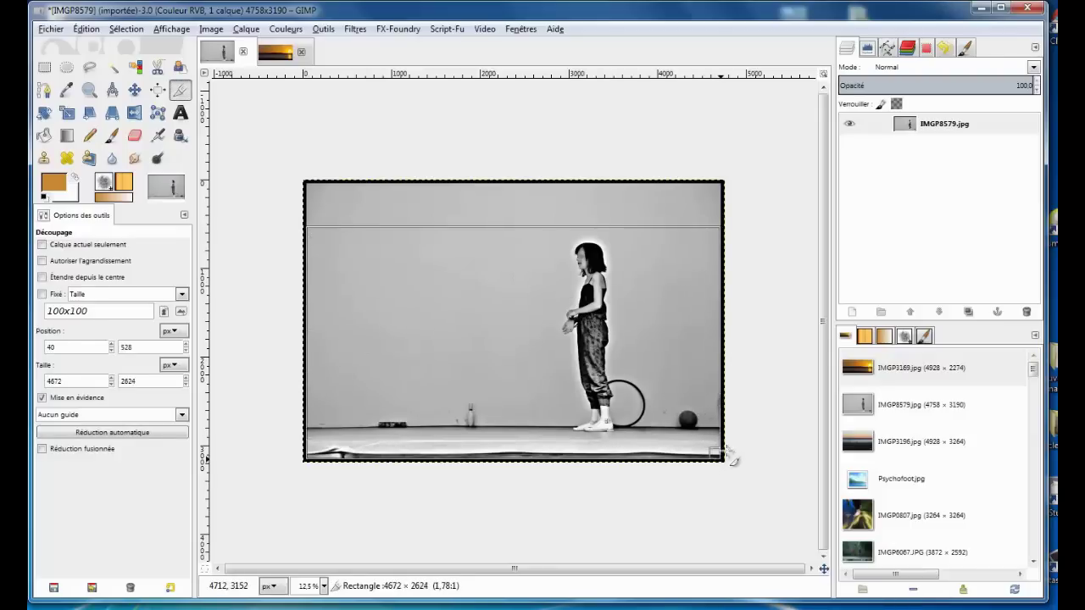
drag(722, 463, 725, 462)
drag(702, 346, 699, 346)
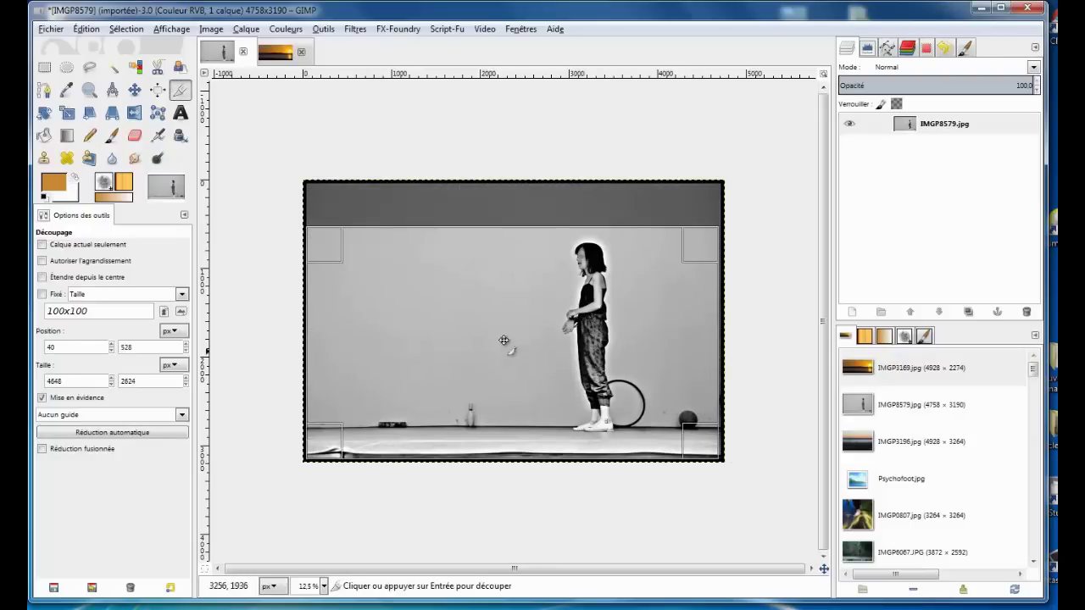
drag(335, 335, 339, 334)
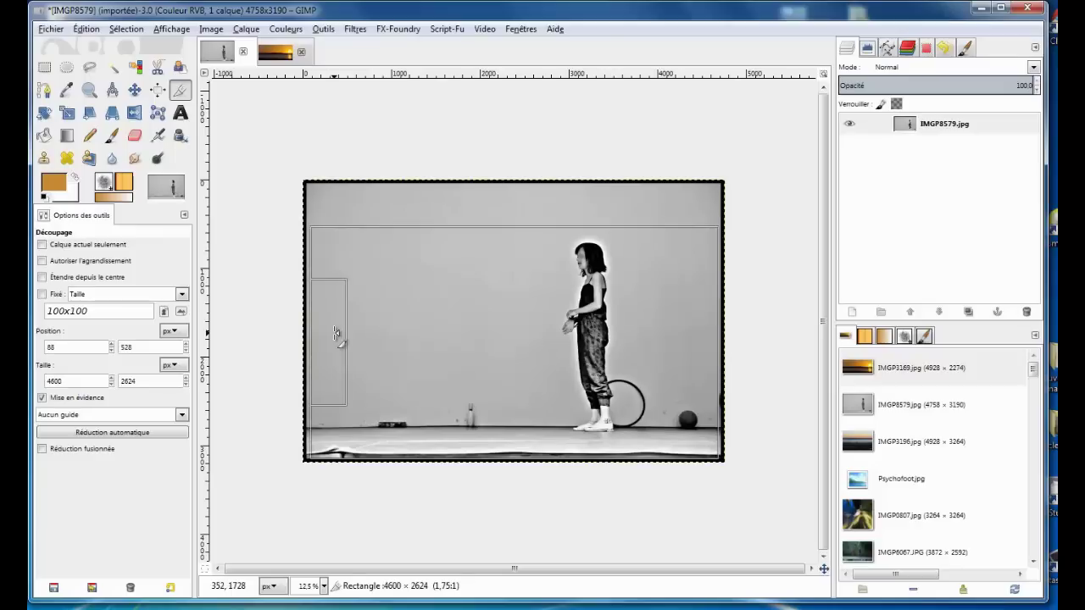
drag(471, 435, 471, 438)
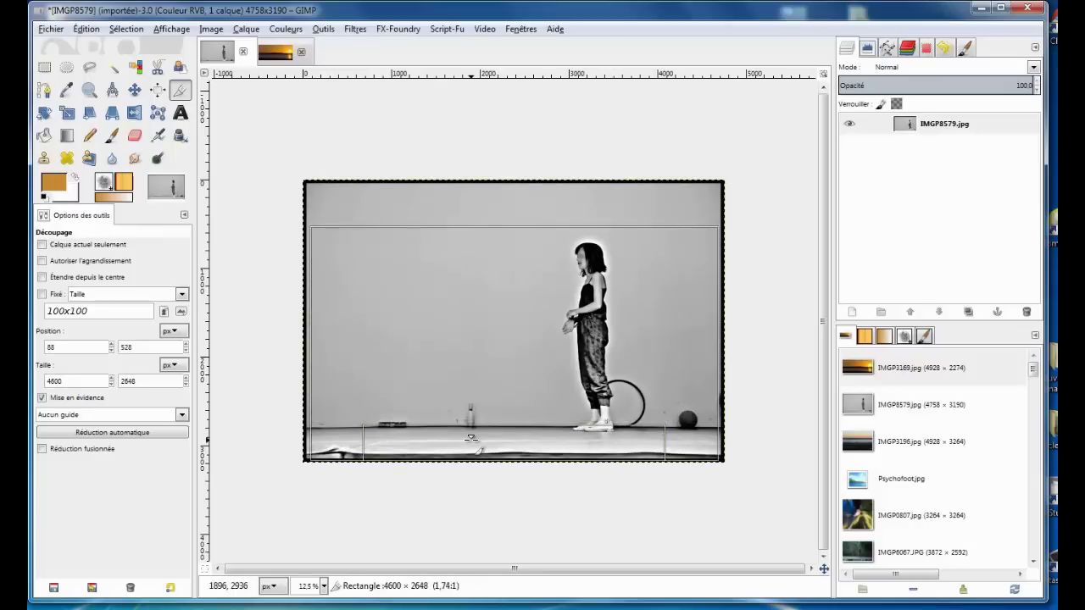
drag(471, 438, 471, 436)
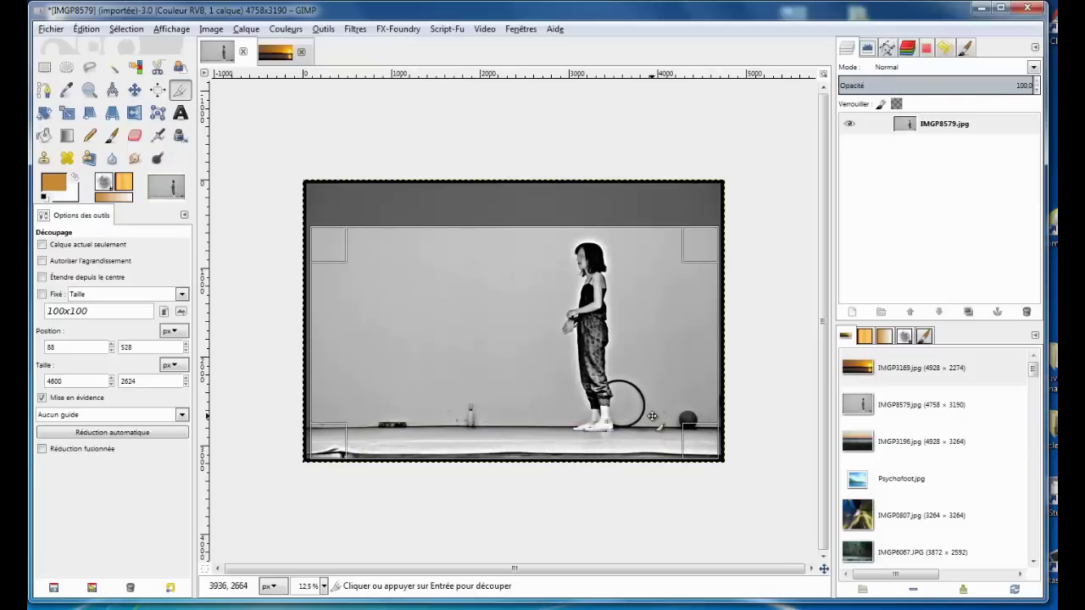
click(651, 415)
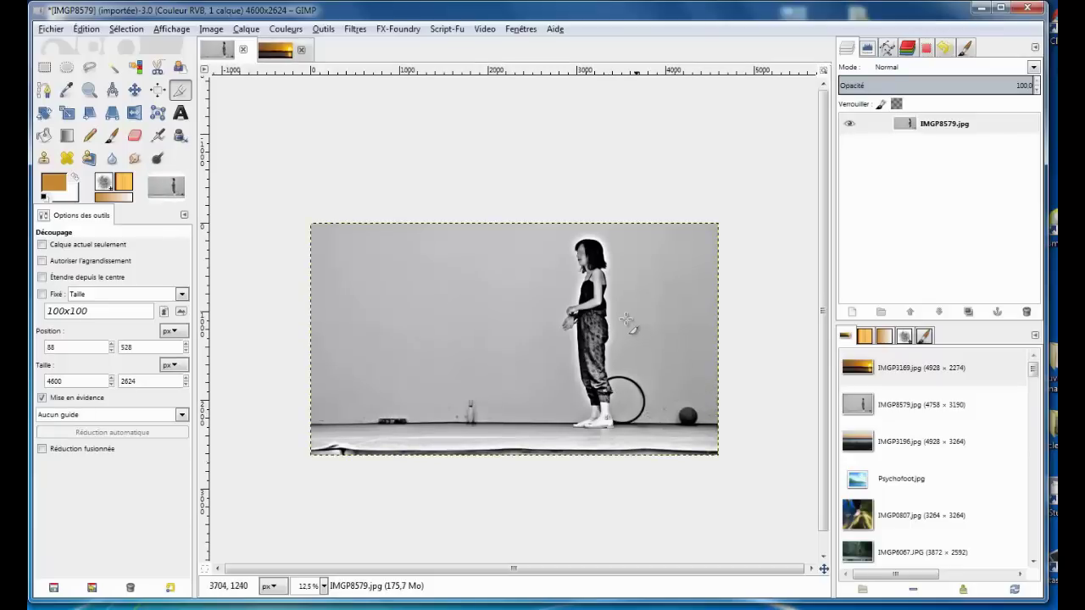
Preview Polar Coordinates with offset angle 260.03 so the girl stands on top.
click(364, 30)
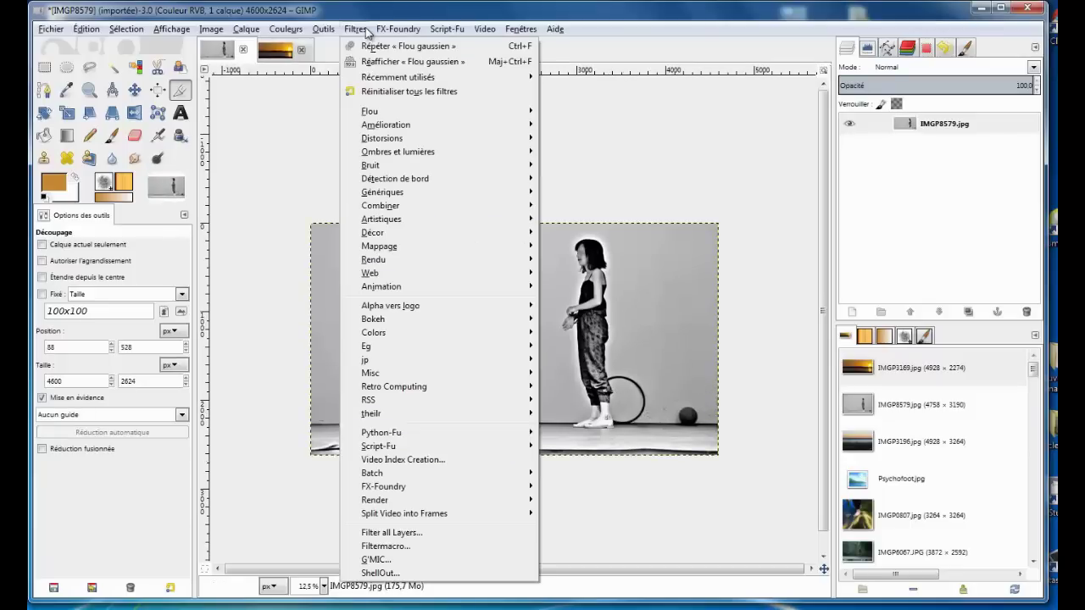
mouse_move(382, 138)
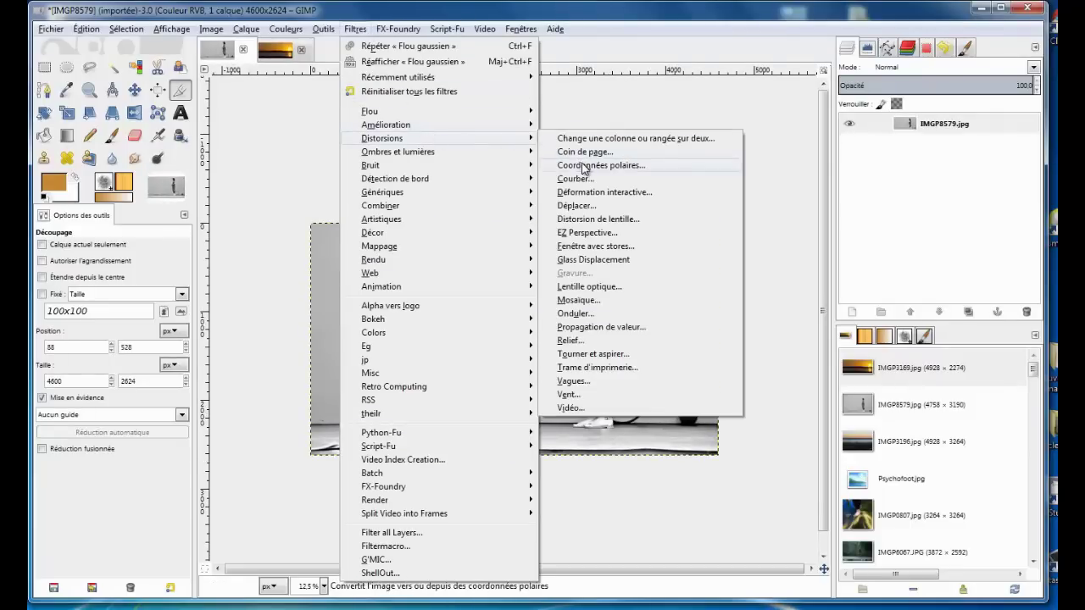
click(583, 167)
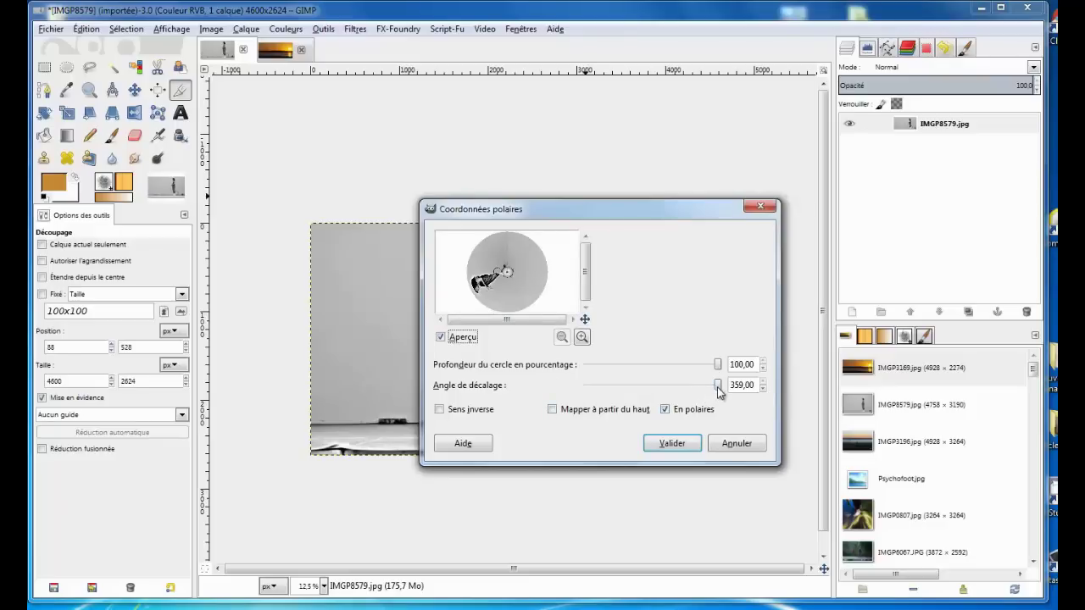
drag(716, 386, 712, 388)
drag(702, 391, 681, 392)
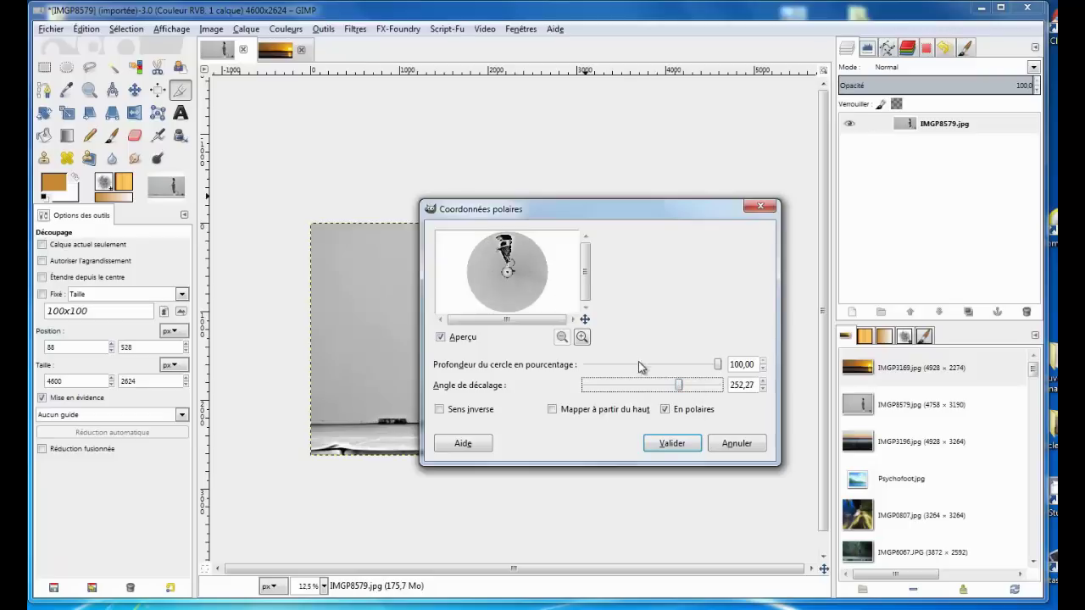
drag(680, 390, 681, 387)
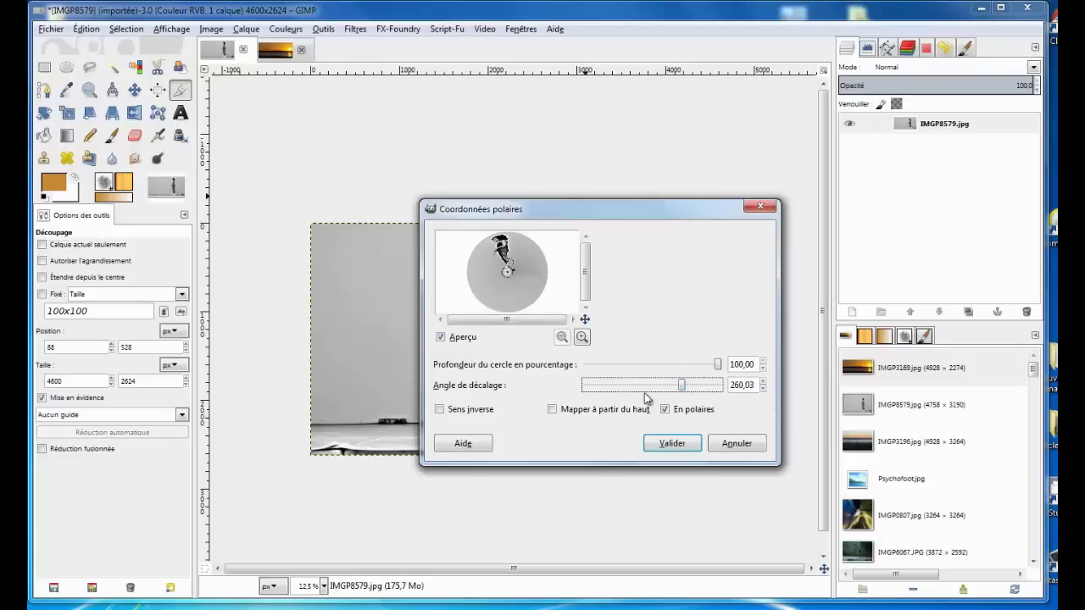
Test the top-mapping and inverse options, keep defaults, and restore circle depth to 100%.
click(552, 409)
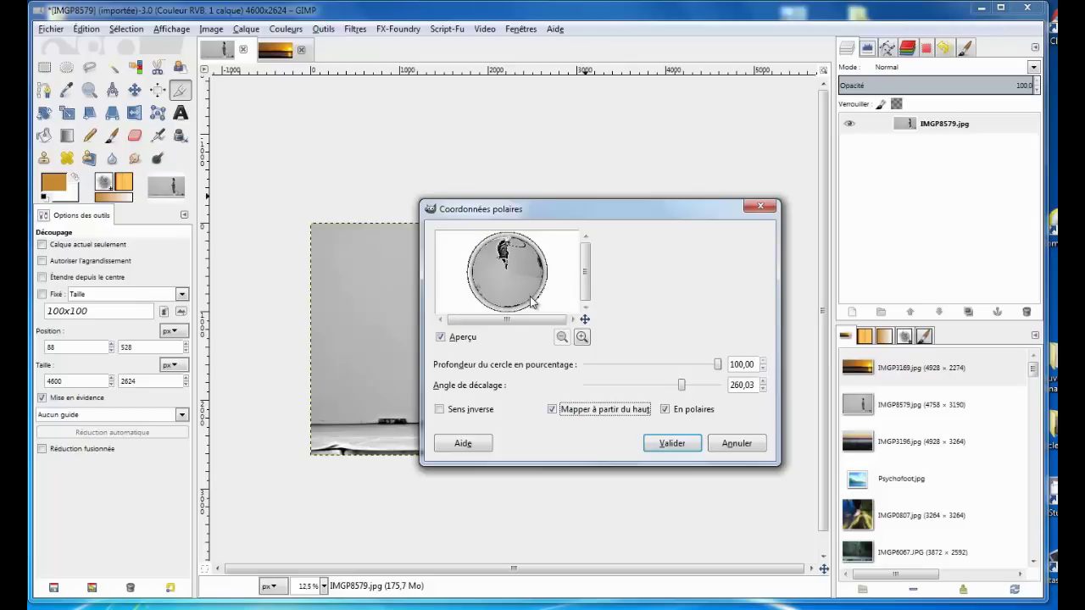
click(604, 410)
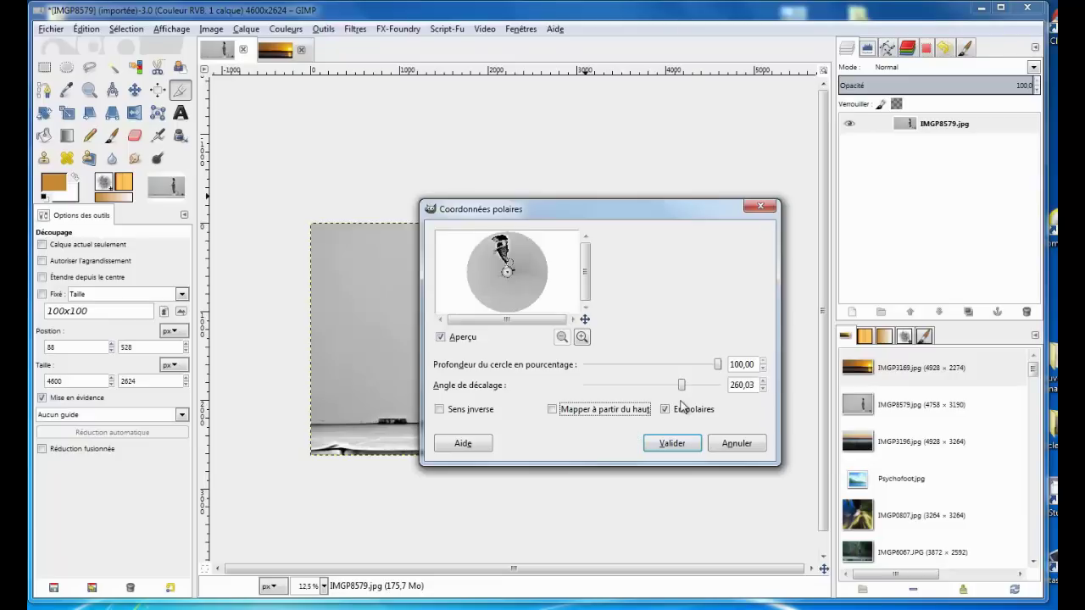
click(670, 411)
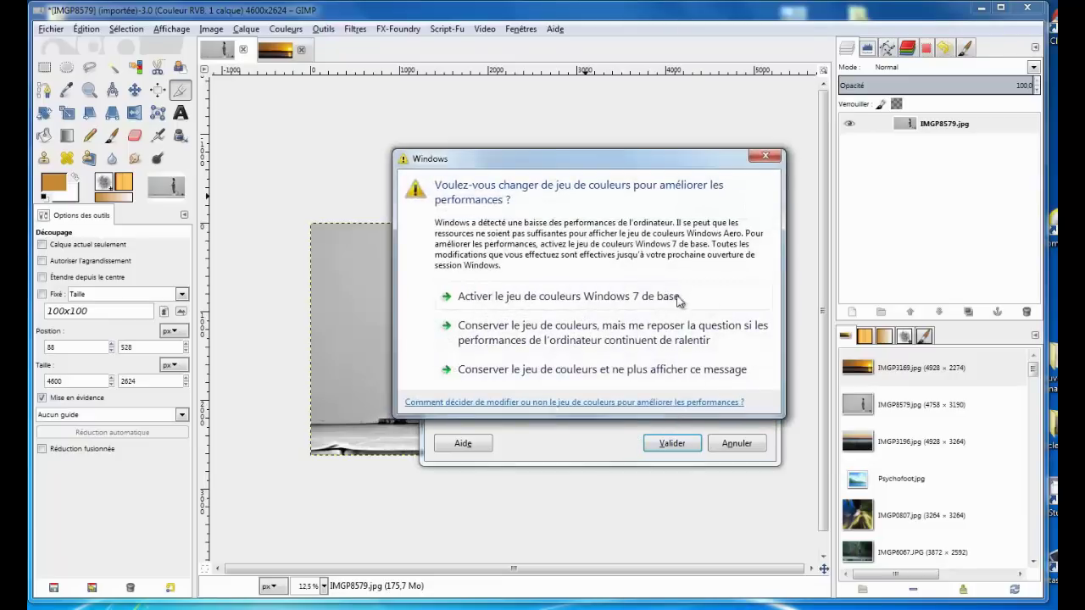
click(508, 296)
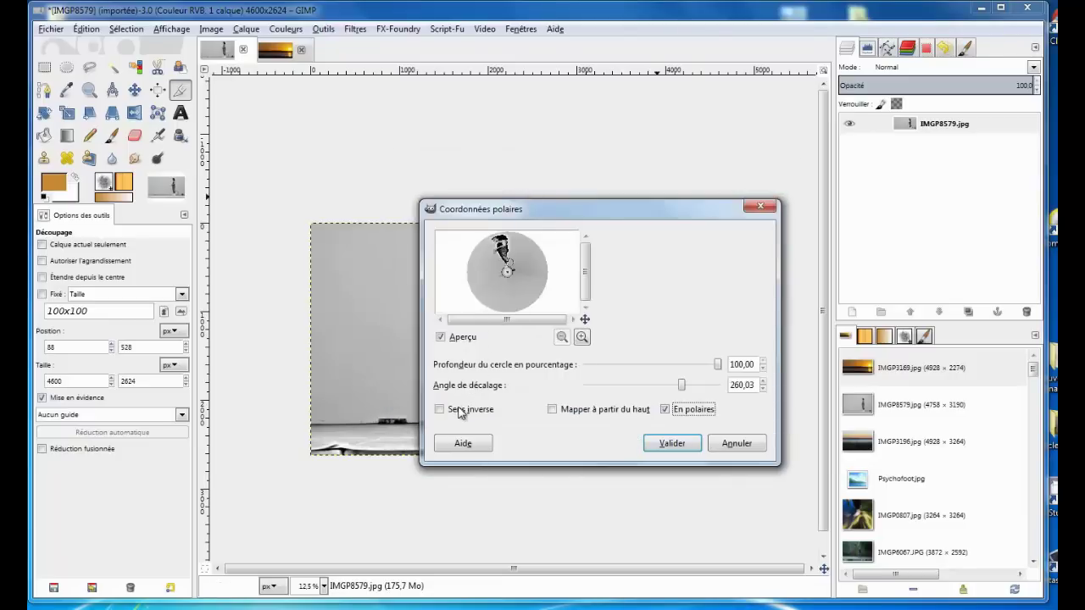
click(439, 410)
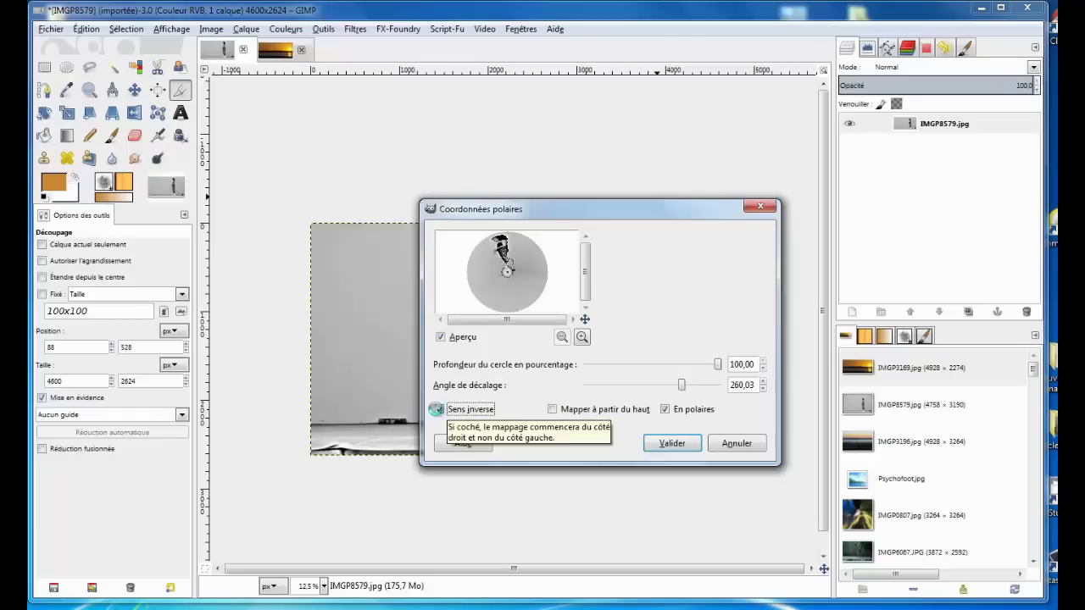
click(439, 411)
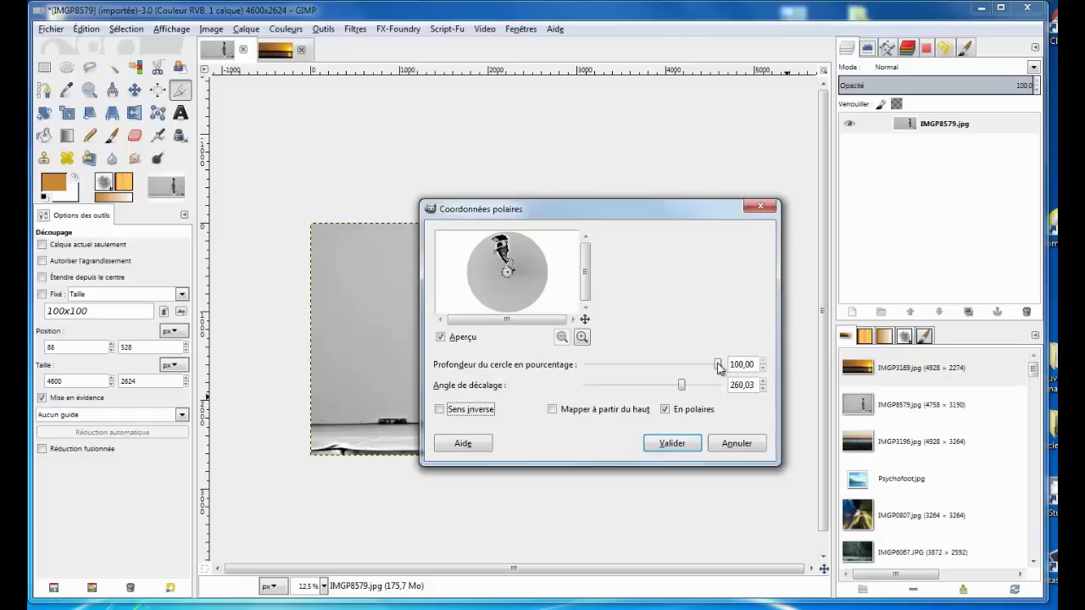
drag(718, 366, 584, 366)
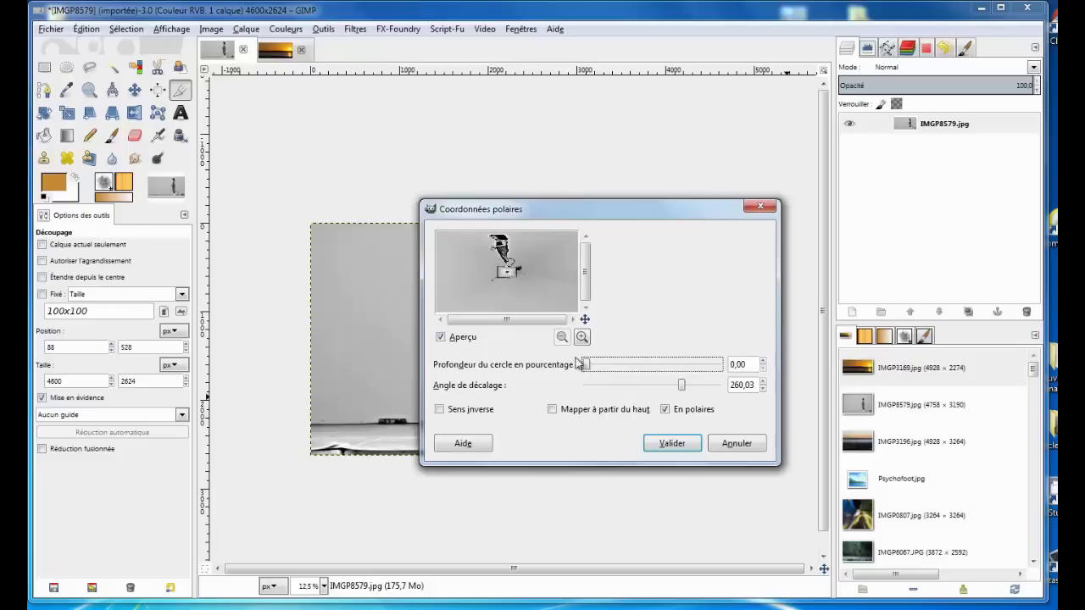
drag(584, 365, 653, 368)
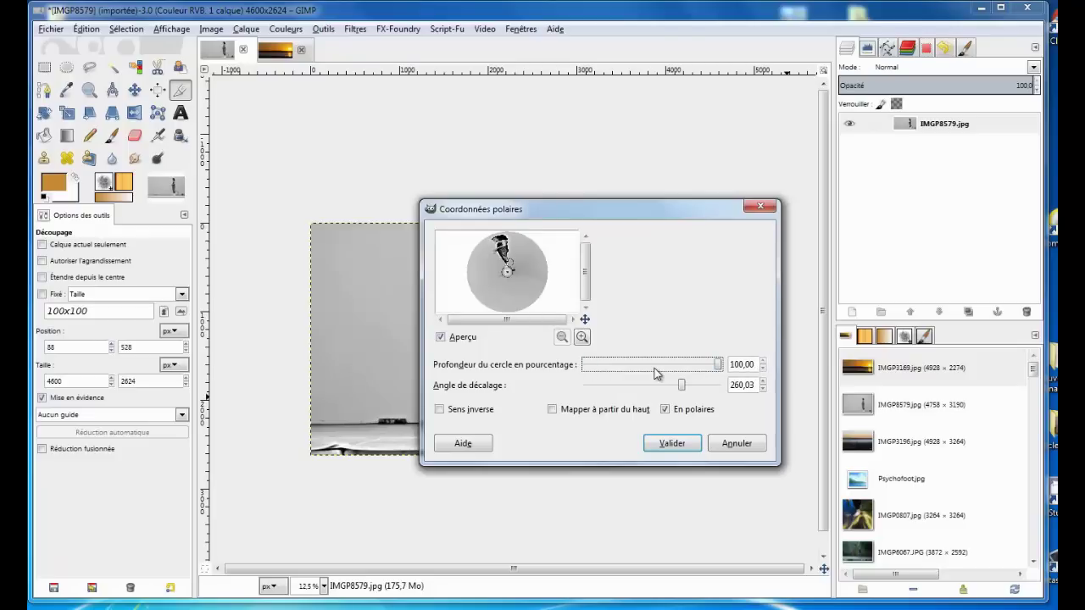
Apply the polar warp and zoom in on the resulting little planet.
click(672, 443)
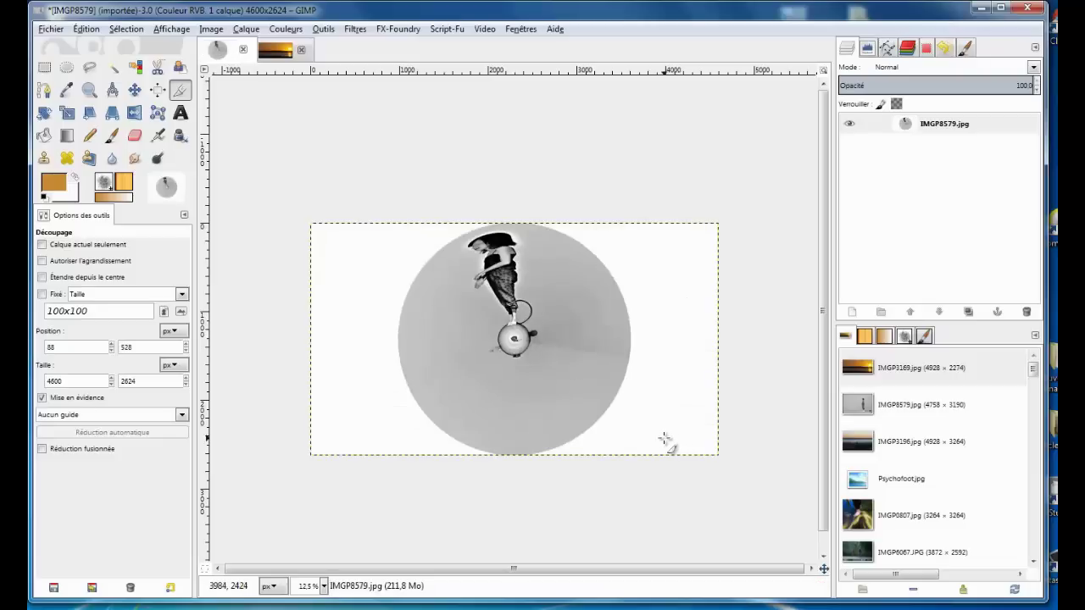
scroll(494, 389, up, 2)
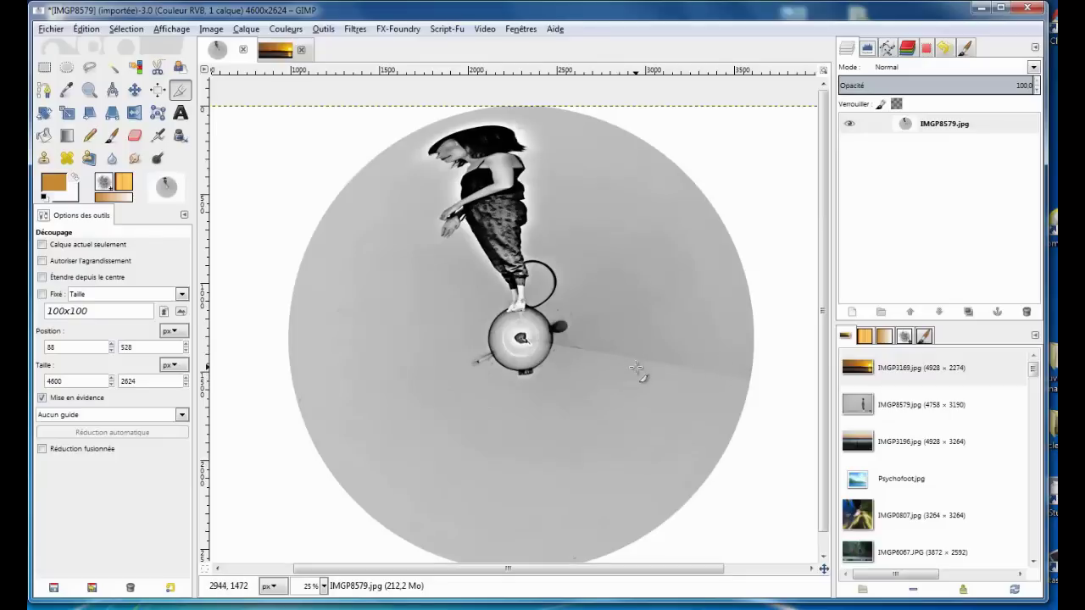
ctrl+scroll(642, 363, up, 1)
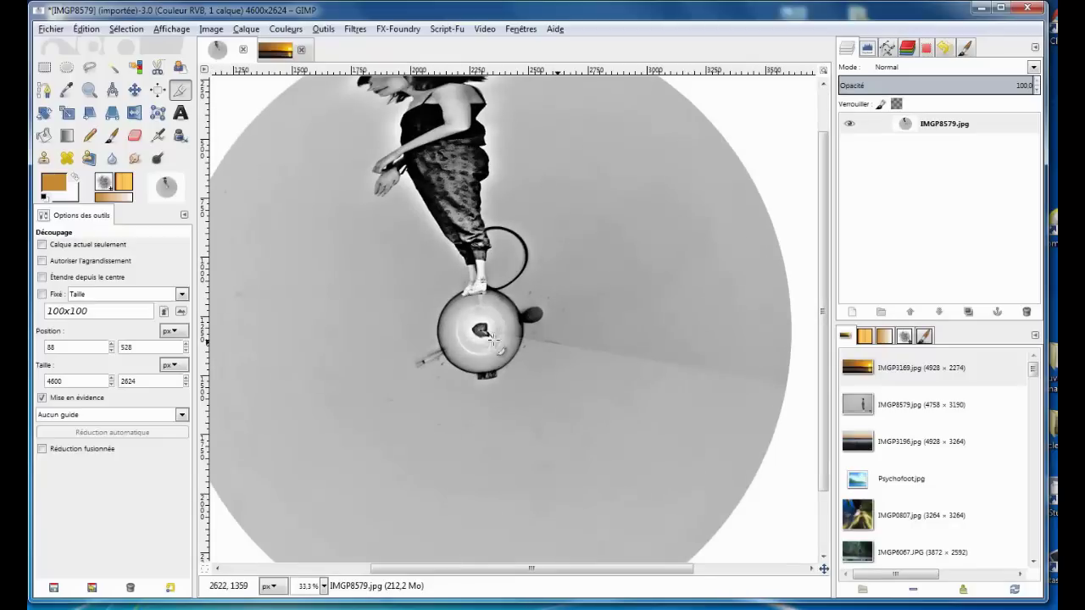
Smudge the planet's right edge with the 3 Smoke brush after resetting colours.
click(135, 159)
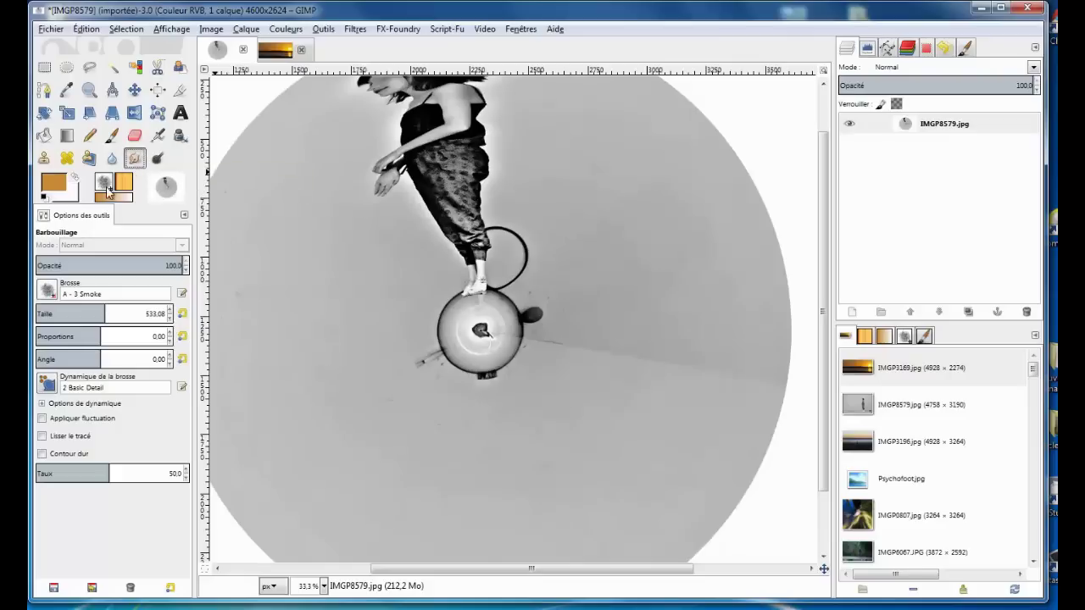
click(45, 198)
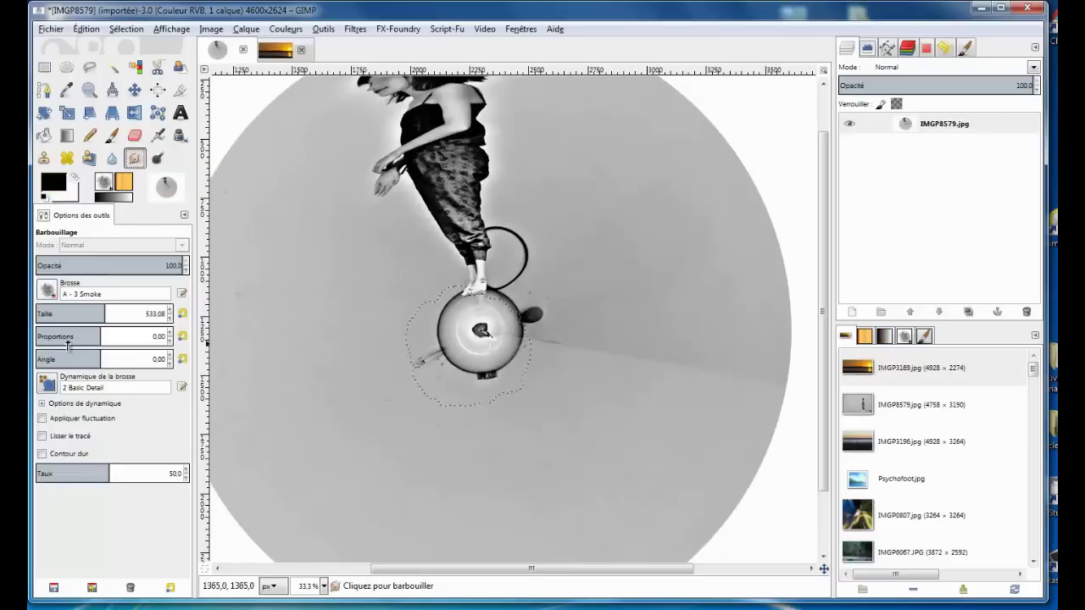
click(47, 290)
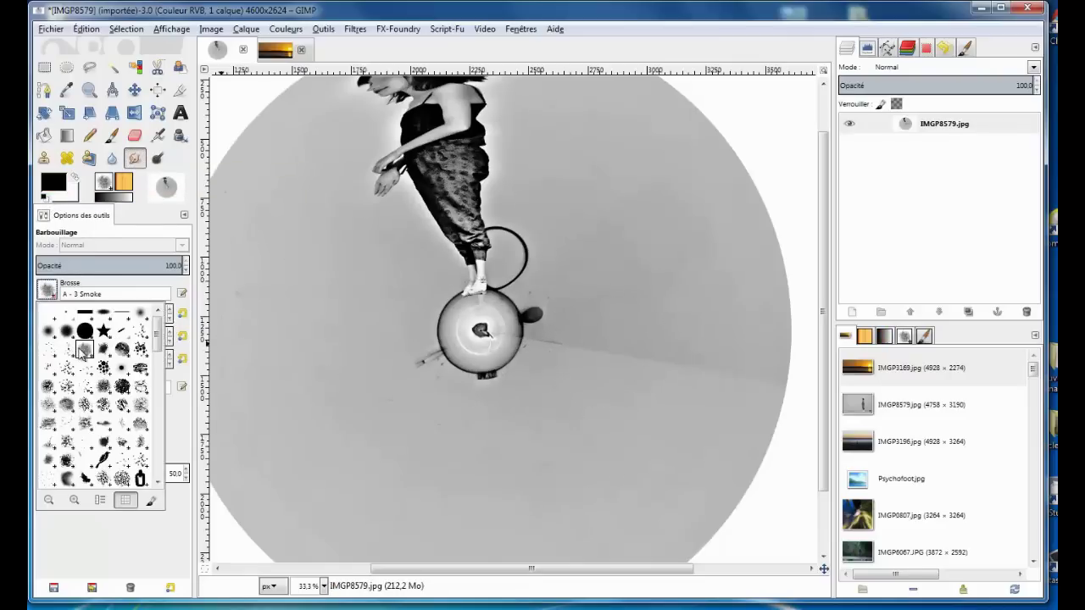
click(87, 350)
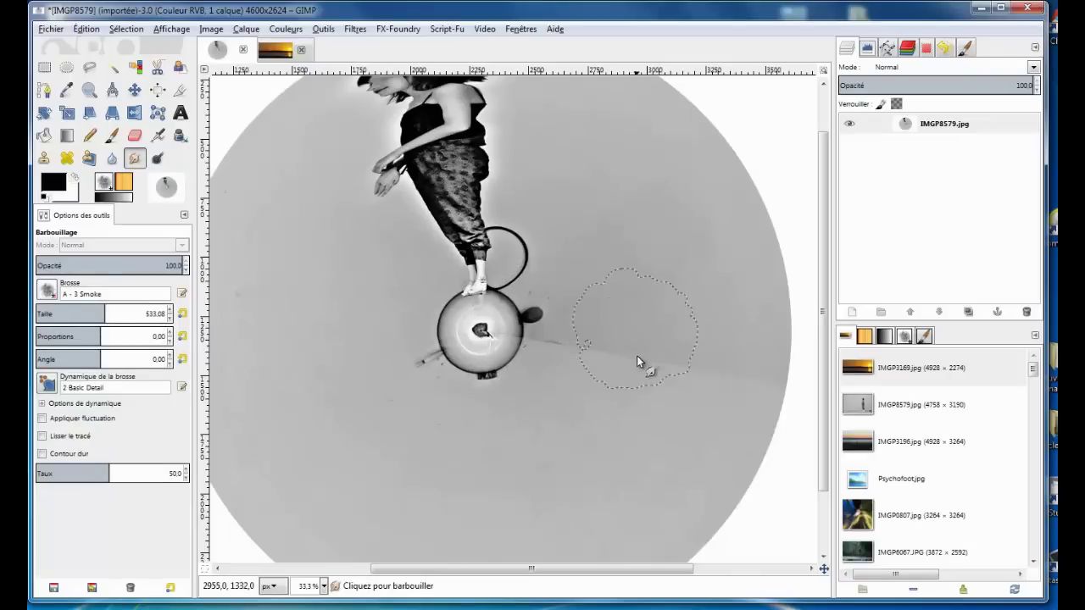
click(733, 365)
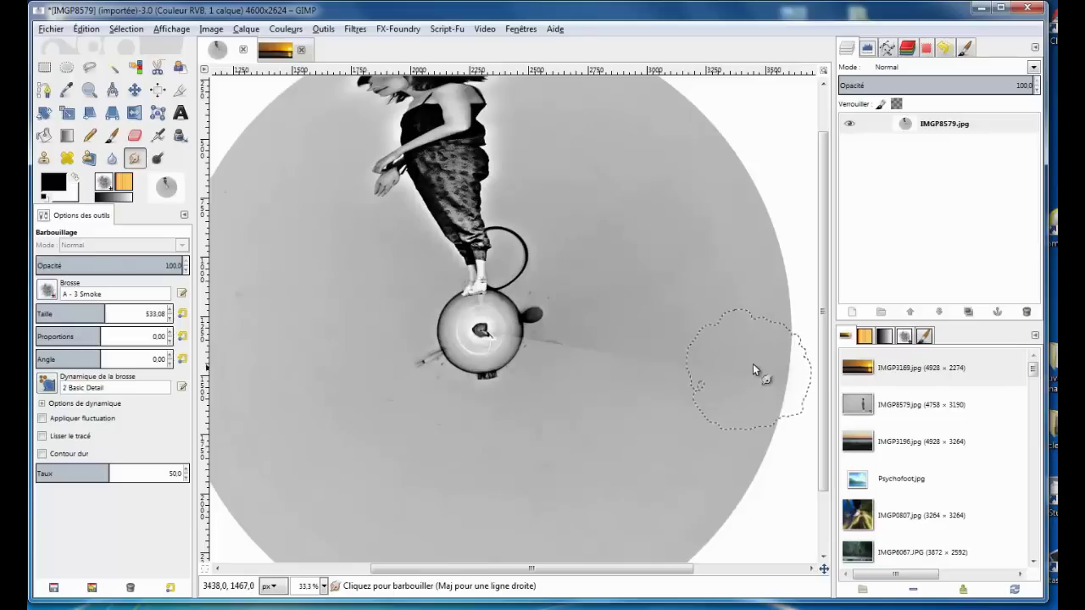
drag(758, 368, 740, 355)
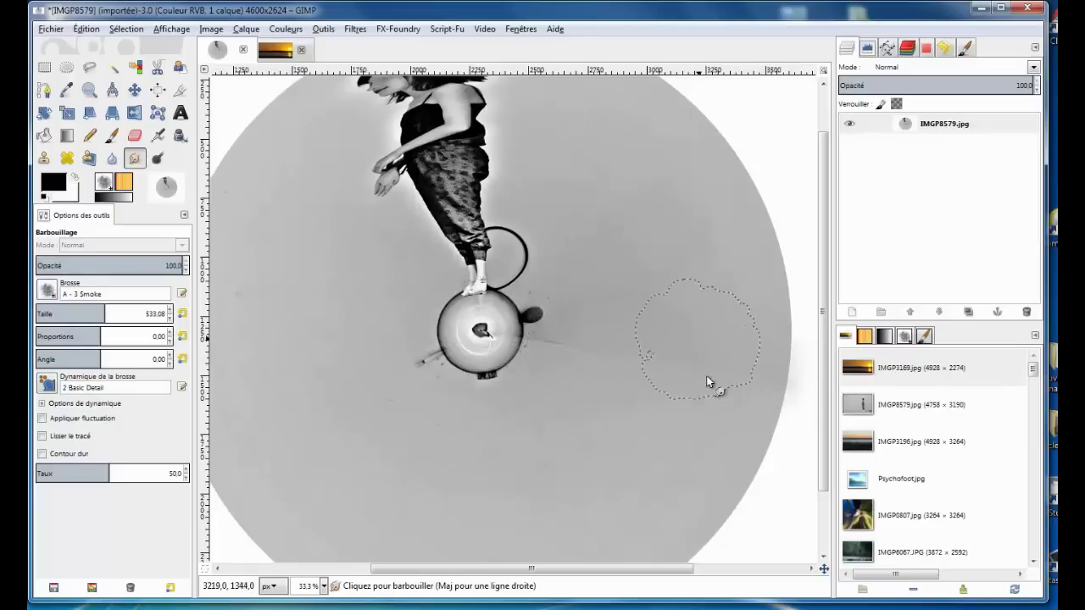
Shrink the smudge brush to 109.59 and smear the seam beside the ball.
scroll(668, 323, down, 2)
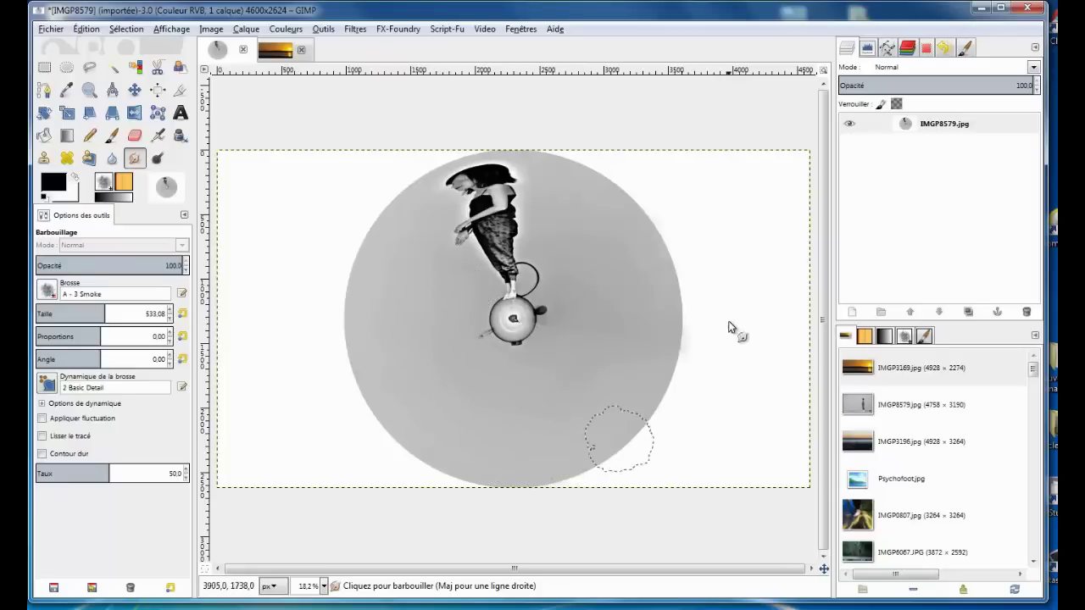
ctrl+scroll(528, 297, up, 4)
ctrl+scroll(526, 314, up, 1)
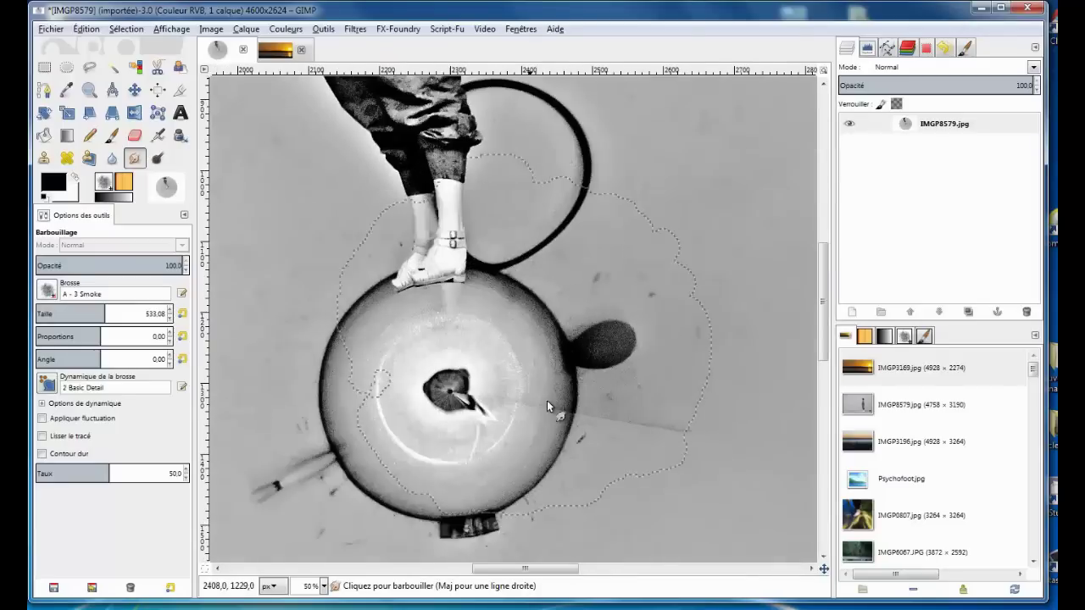
ctrl+scroll(473, 330, down, 1)
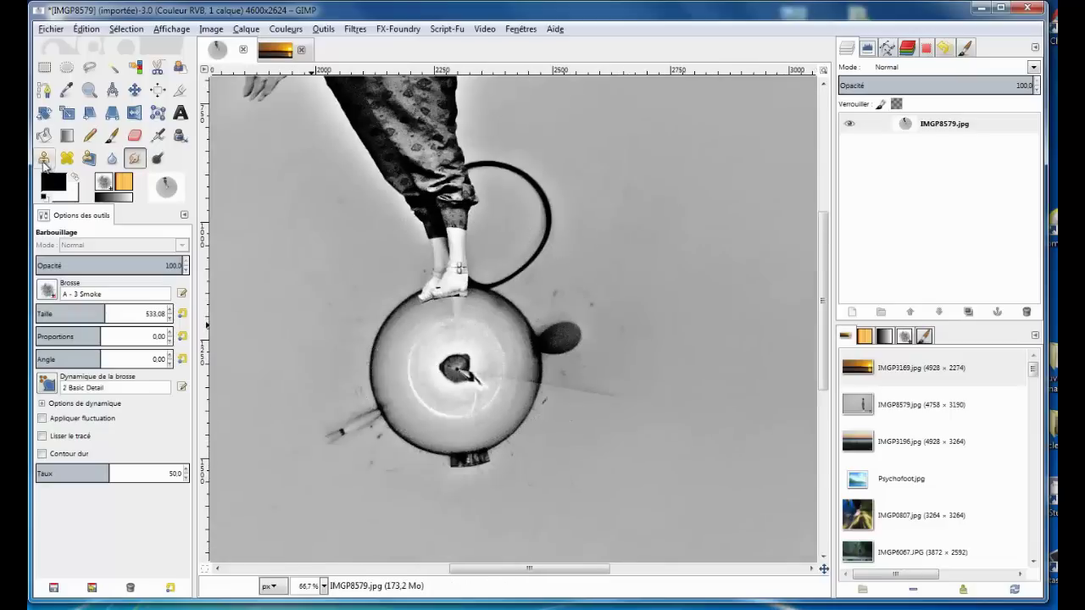
drag(55, 315, 49, 314)
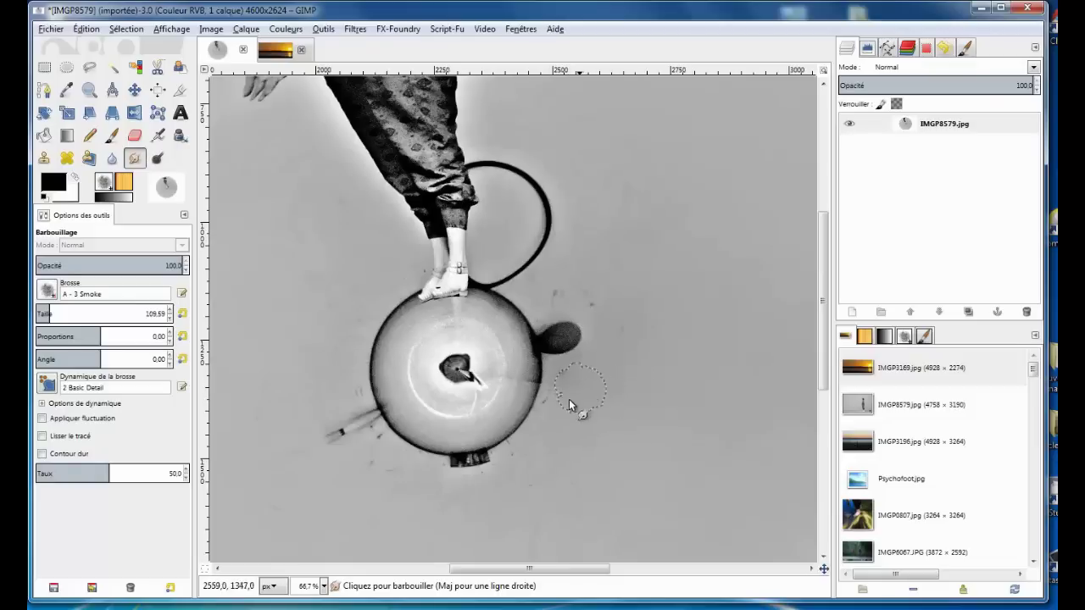
scroll(494, 389, up, 2)
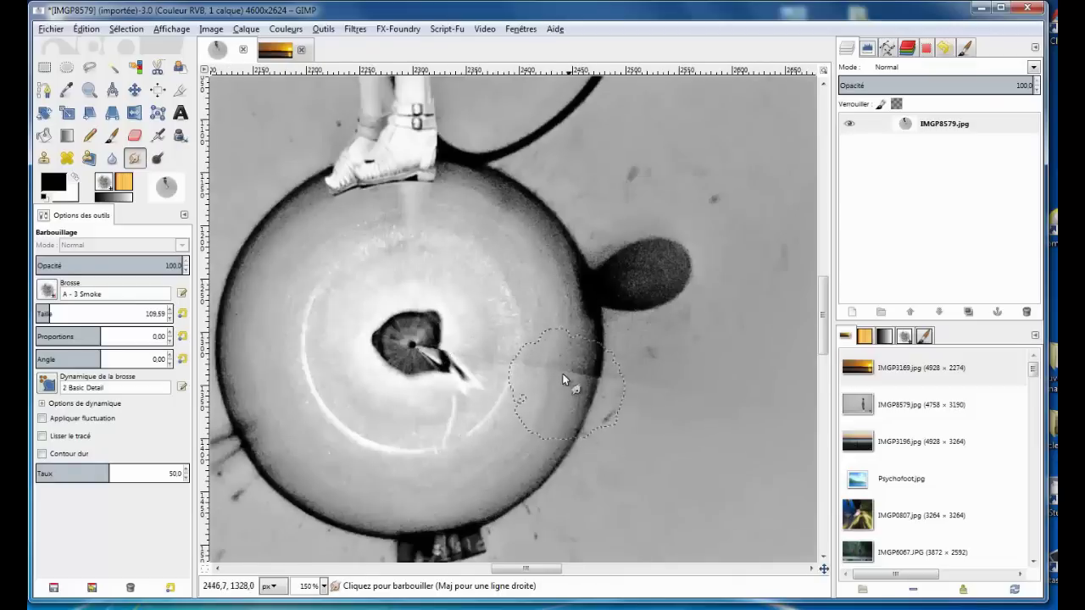
drag(568, 367, 502, 352)
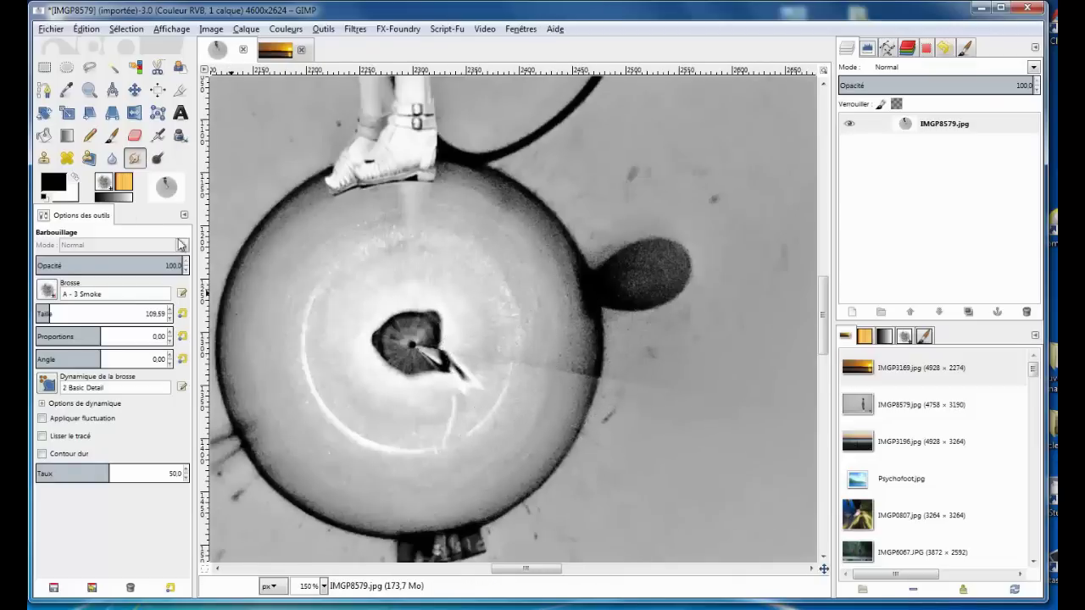
Set the Clone tool to the 2. Hardness 075 brush at size 55.29.
click(43, 158)
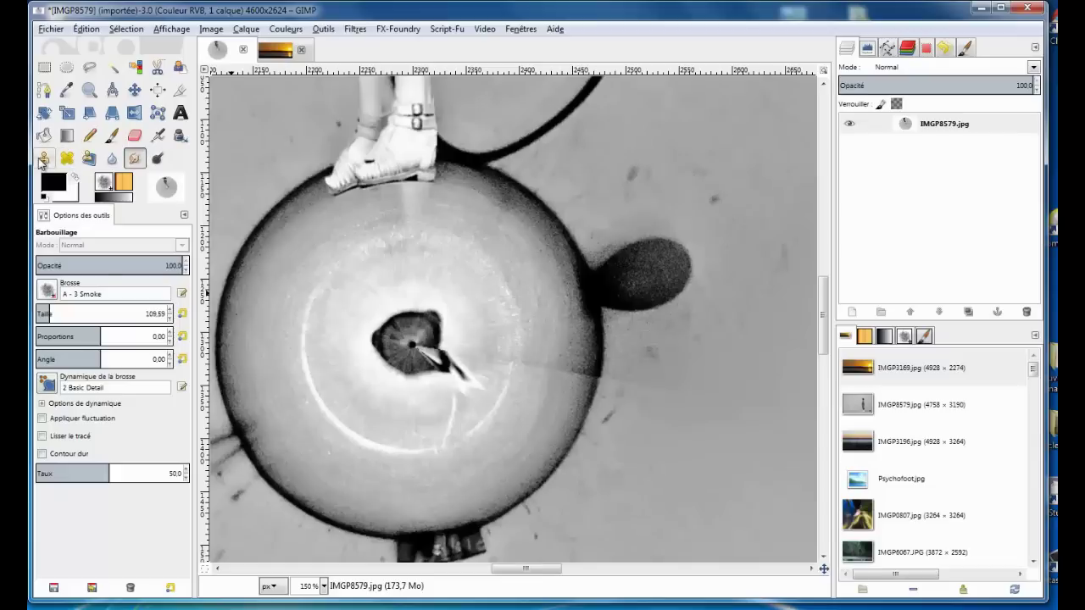
click(47, 290)
click(74, 337)
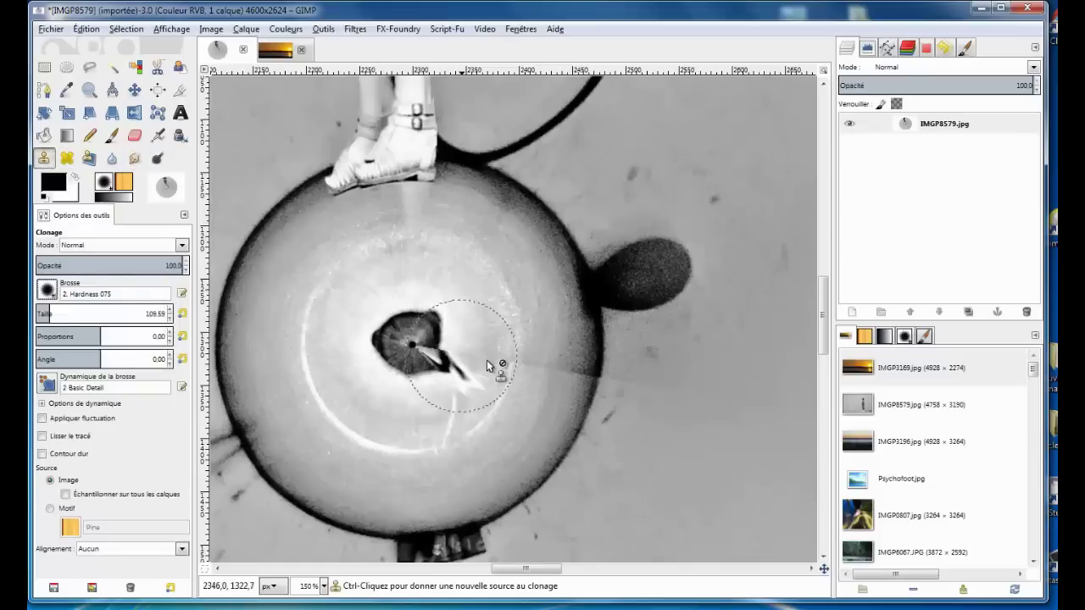
click(43, 314)
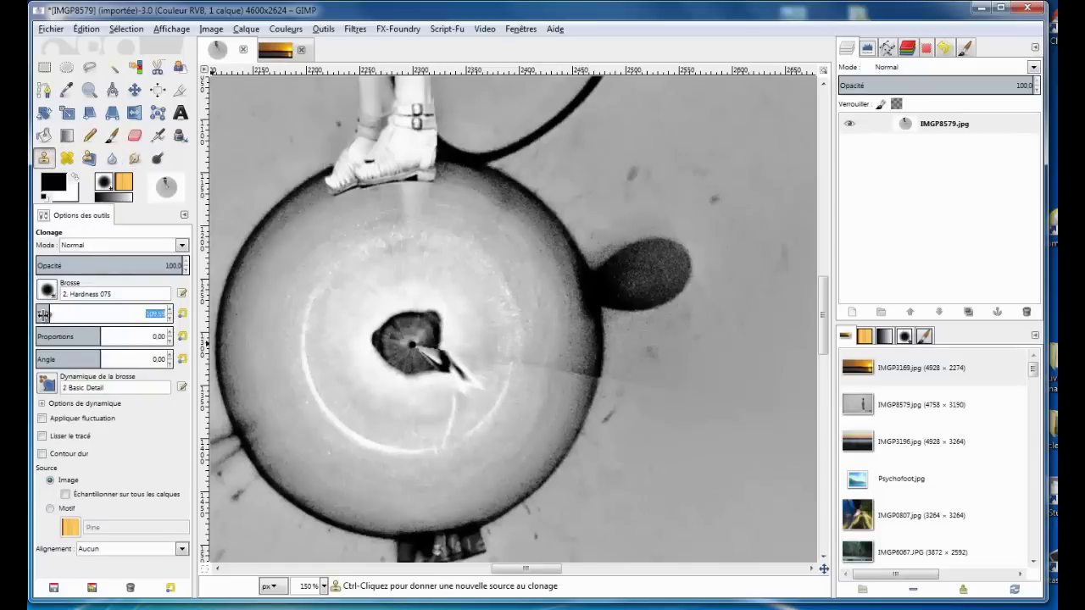
mouse_move(52, 314)
mouse_down()
mouse_move(28, 305)
mouse_move(124, 338)
mouse_up()
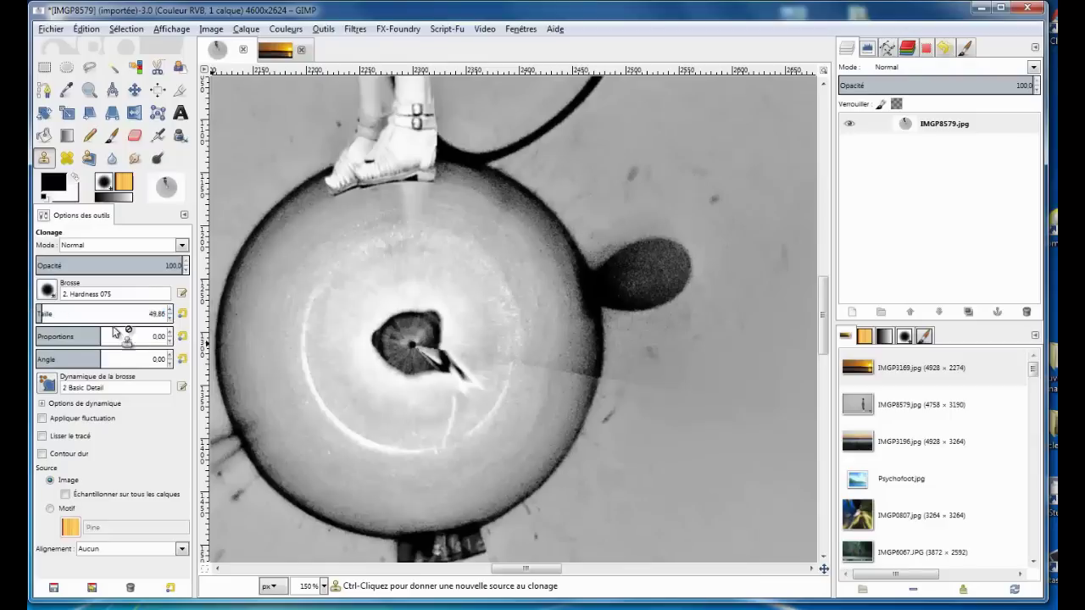
Set a clone source beside the ball and clone over part of the seam.
key(ctrl)
ctrl+click(552, 337)
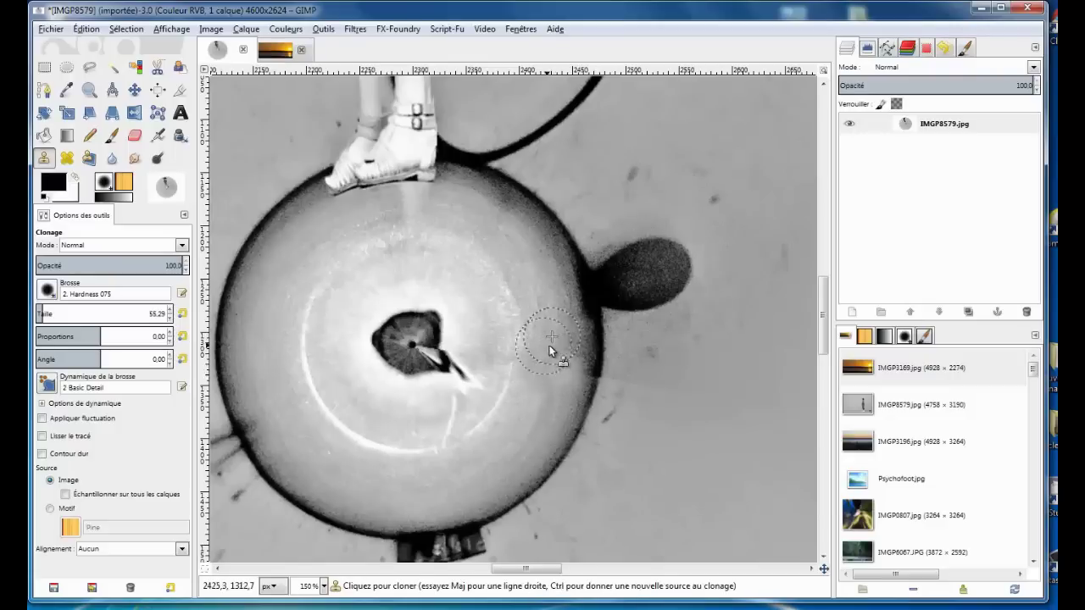
key(ctrl)
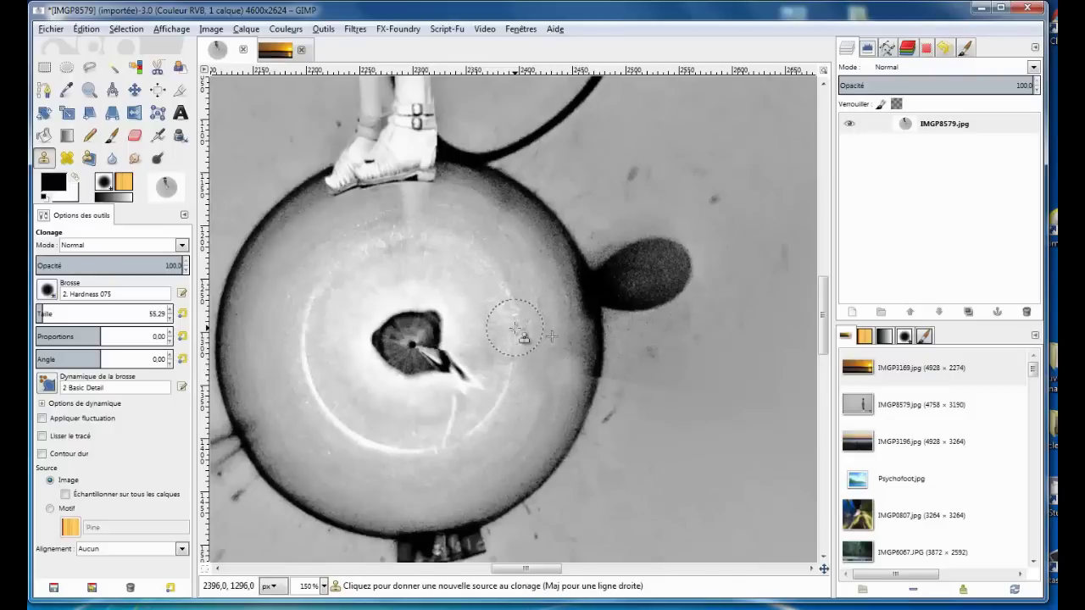
ctrl+click(515, 329)
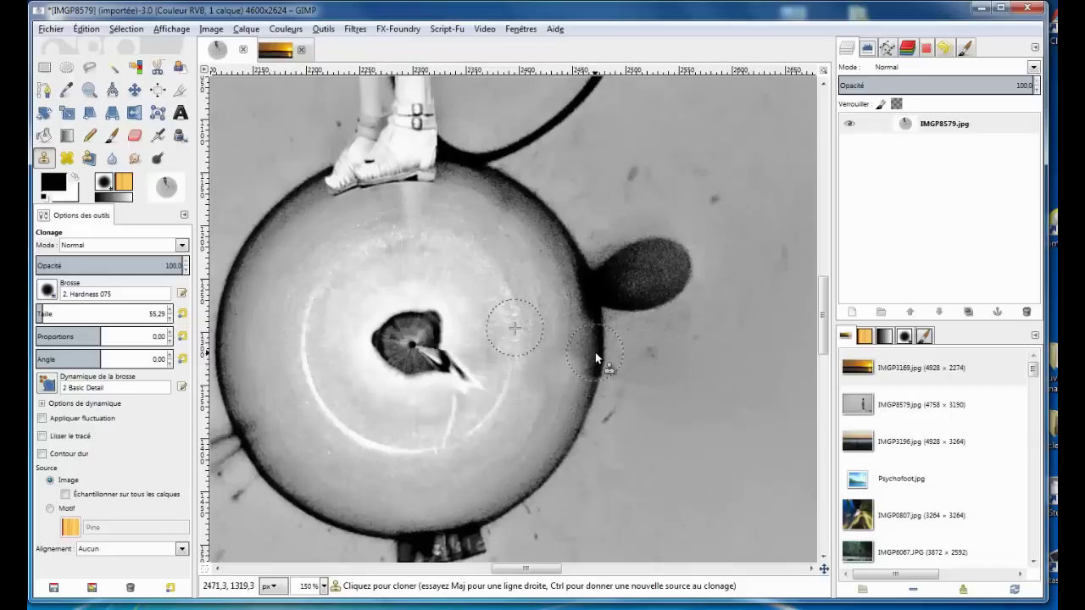
ctrl+click(590, 391)
scroll(588, 399, up, 2)
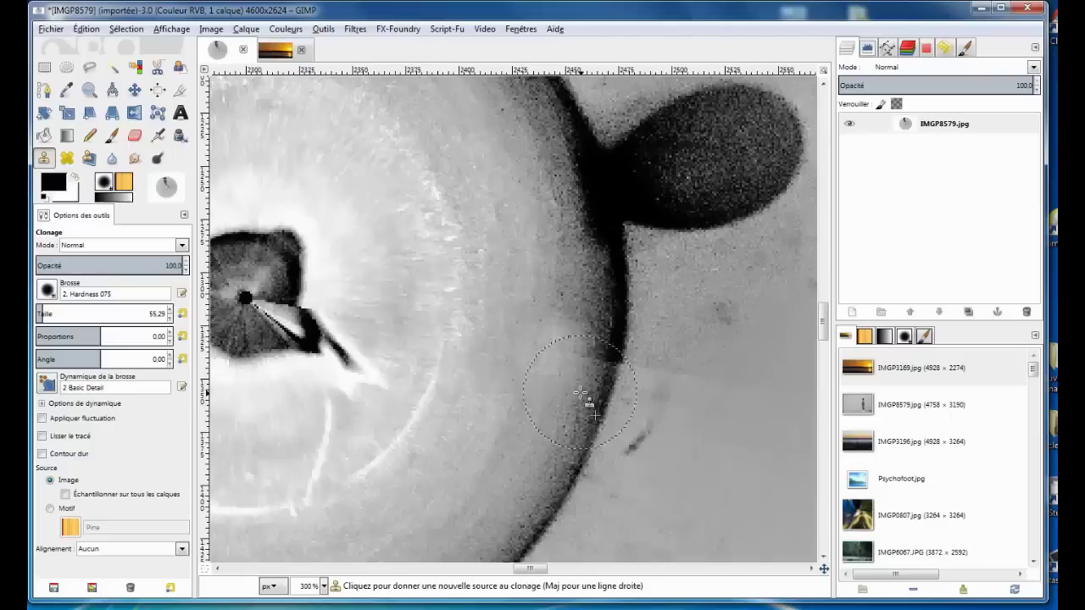
scroll(582, 395, up, 1)
Smudge along the ball's dark-edge seam with a 22.72-size brush.
click(134, 158)
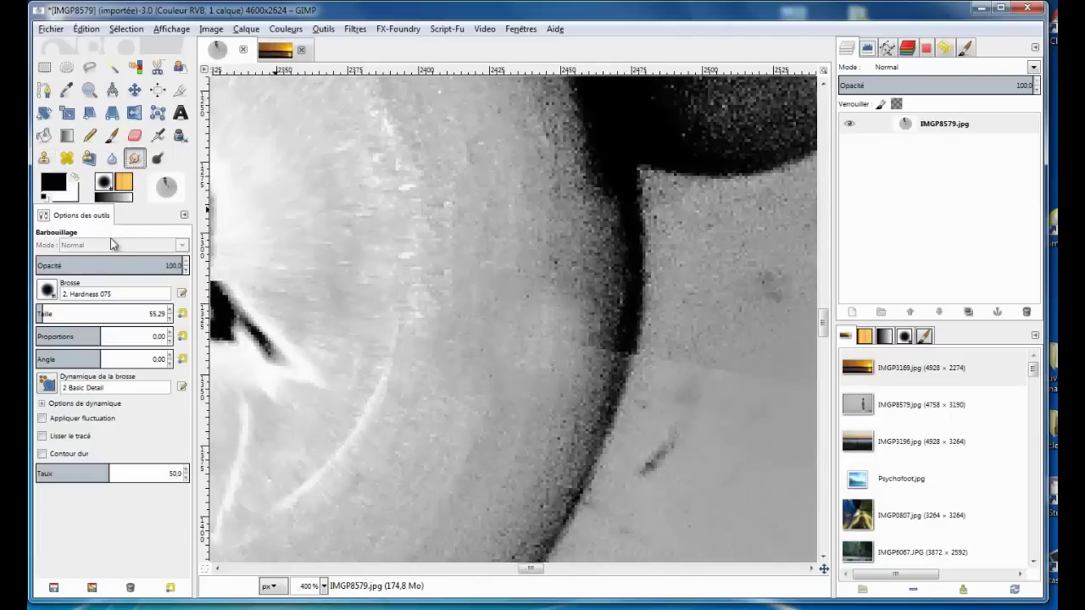
drag(39, 314, 38, 314)
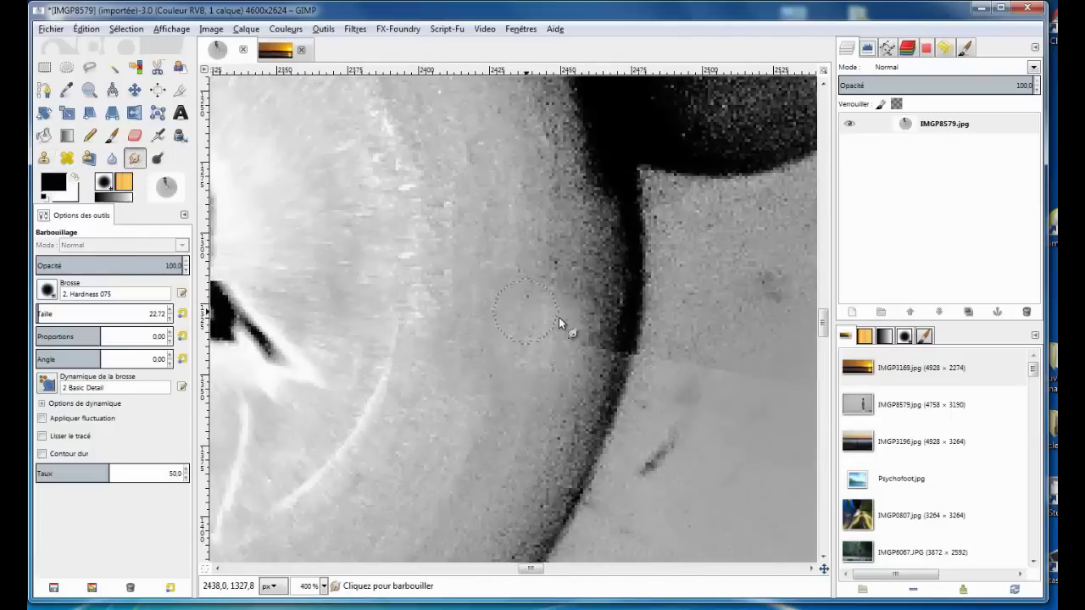
drag(584, 319, 593, 346)
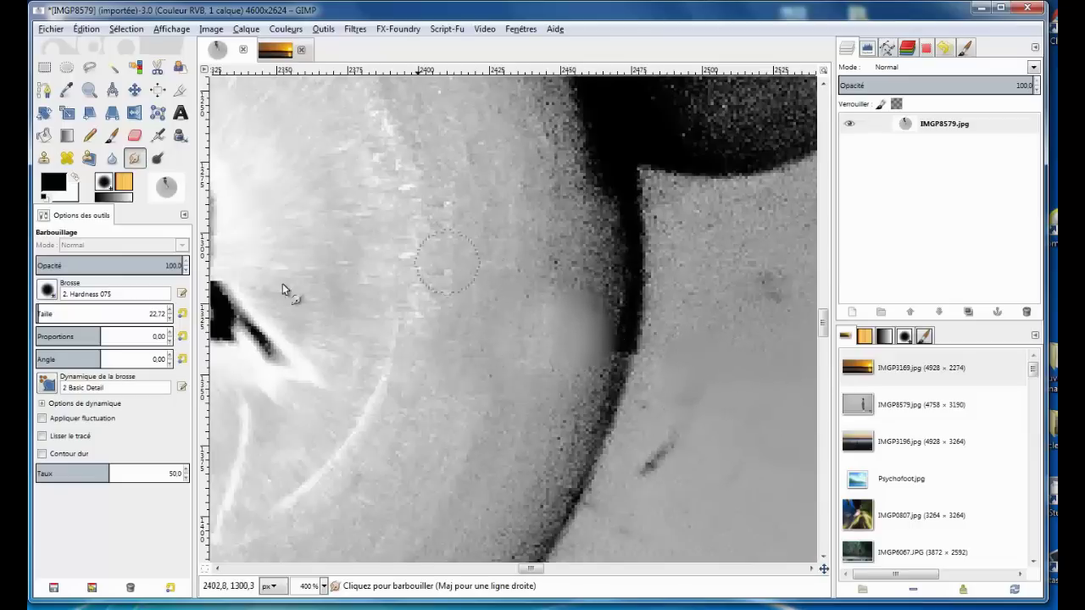
Clone texture over the smudged patch along the ball's edge.
click(44, 160)
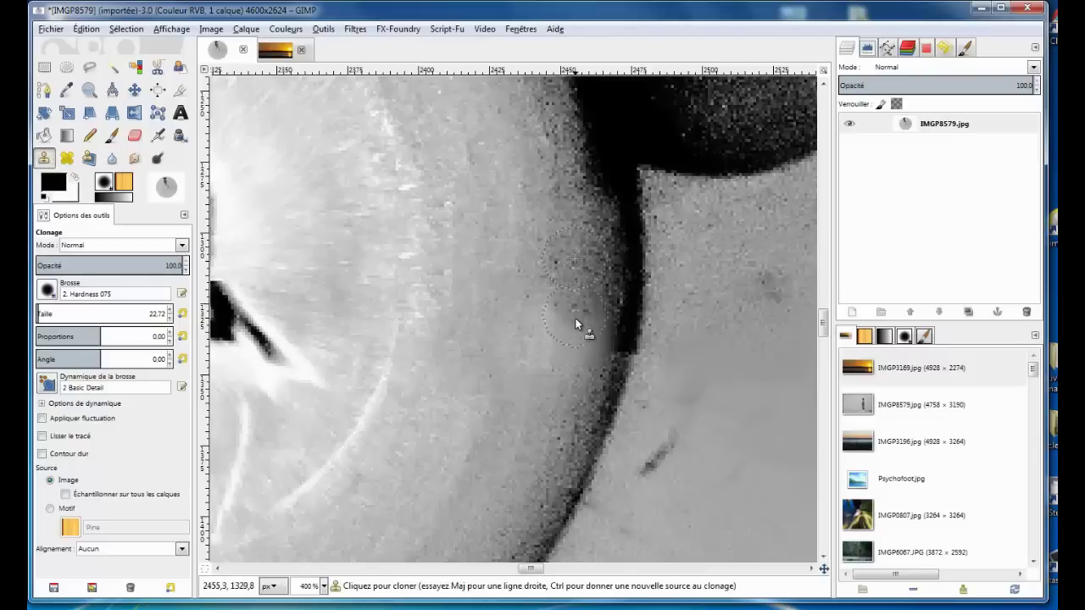
drag(572, 339, 566, 294)
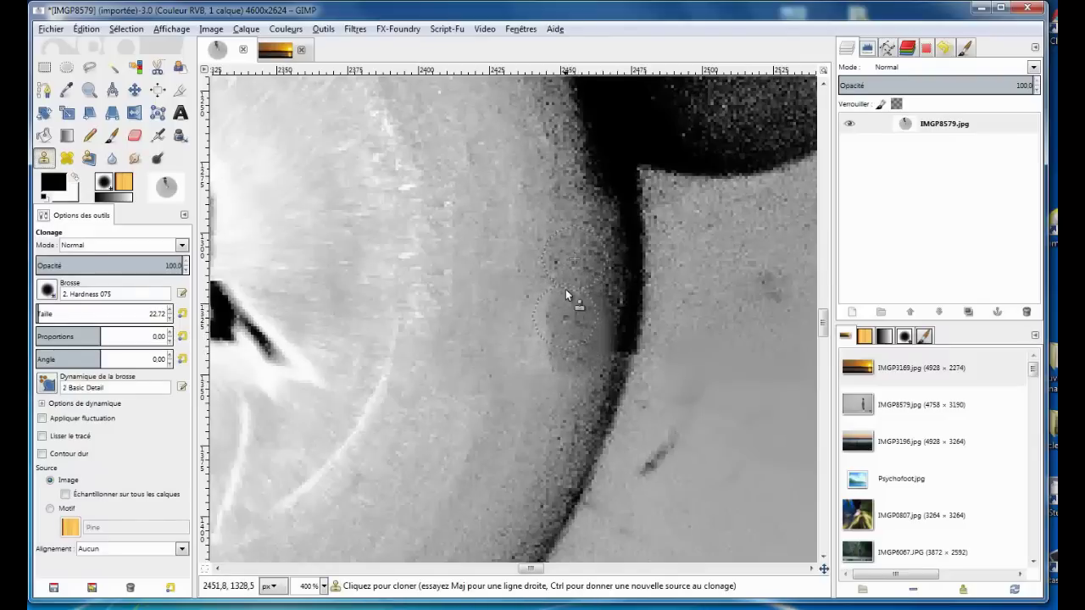
scroll(606, 343, down, 1)
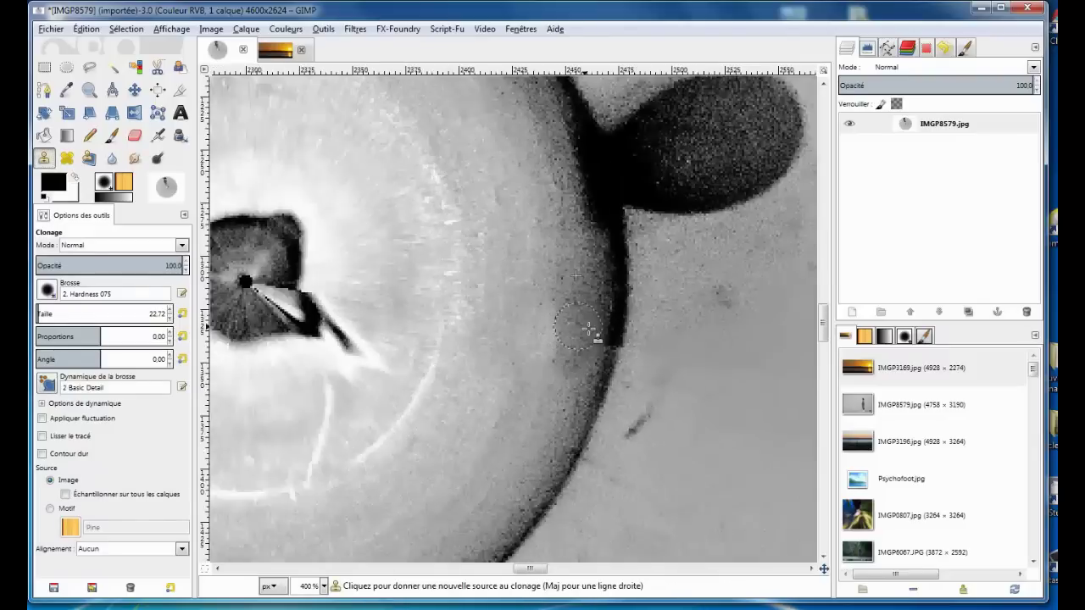
scroll(593, 334, down, 3)
scroll(597, 326, down, 1)
scroll(595, 320, down, 1)
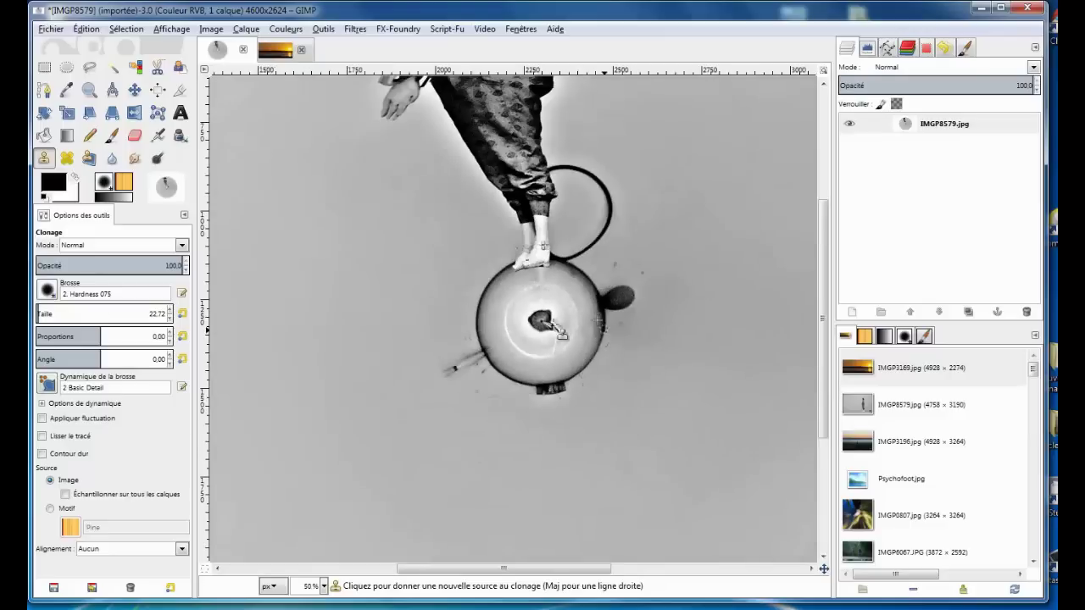
scroll(559, 327, down, 1)
scroll(543, 322, down, 1)
scroll(534, 319, down, 1)
scroll(539, 322, up, 1)
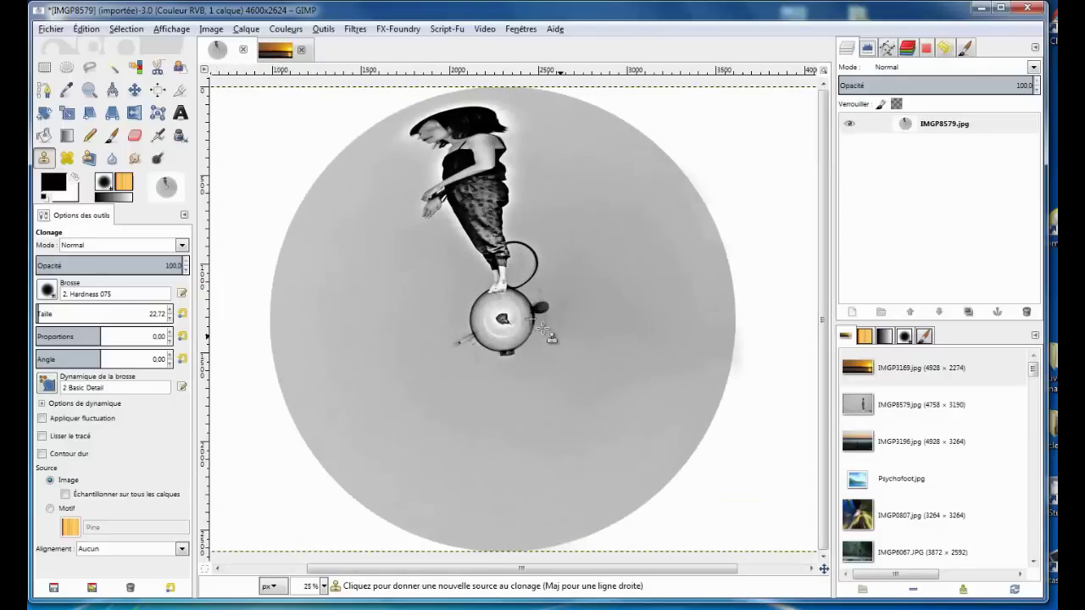
scroll(592, 343, down, 1)
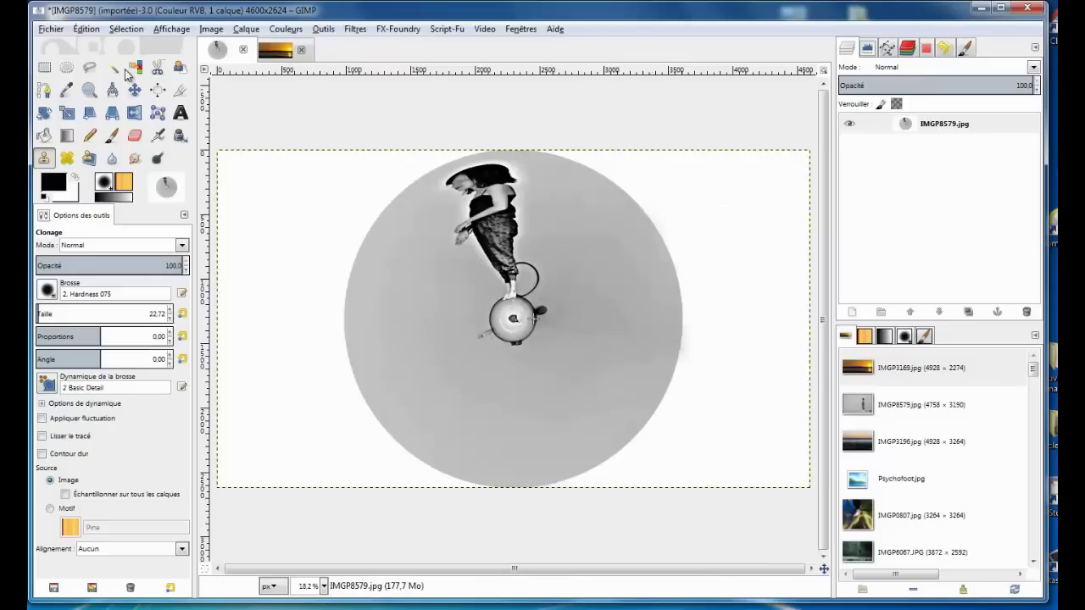
Crop the little planet to a 2630×2624 square, trimming the side margins.
click(178, 91)
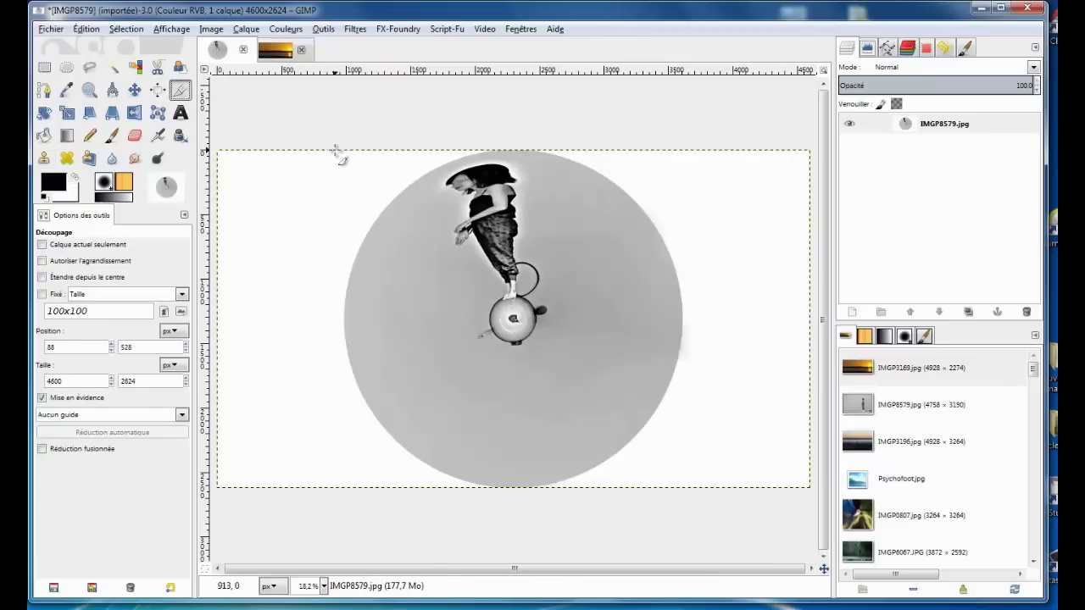
drag(336, 152, 706, 489)
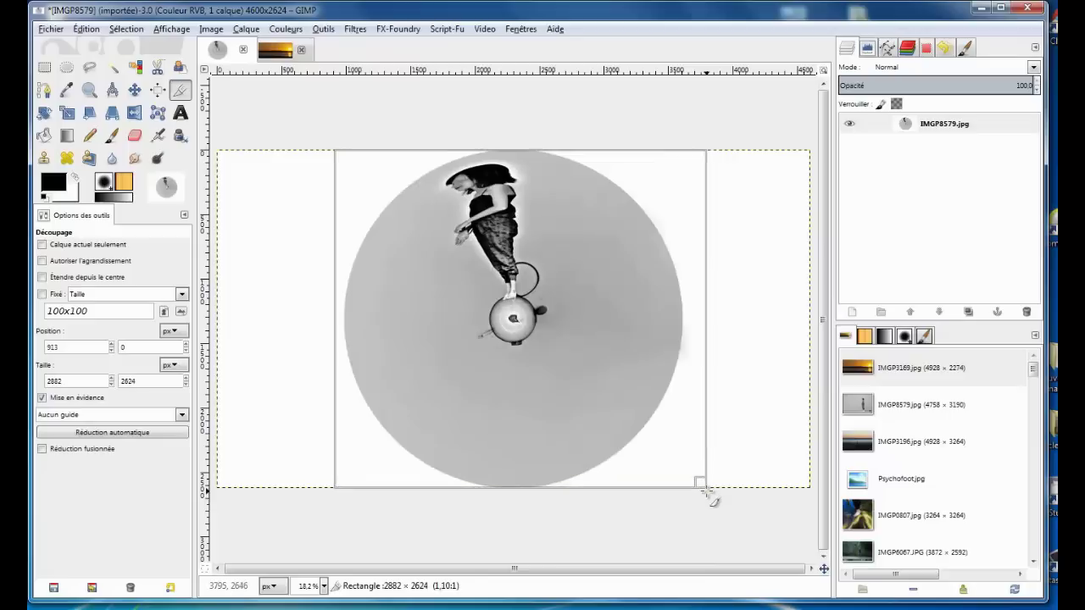
drag(678, 330, 662, 332)
drag(352, 319, 361, 319)
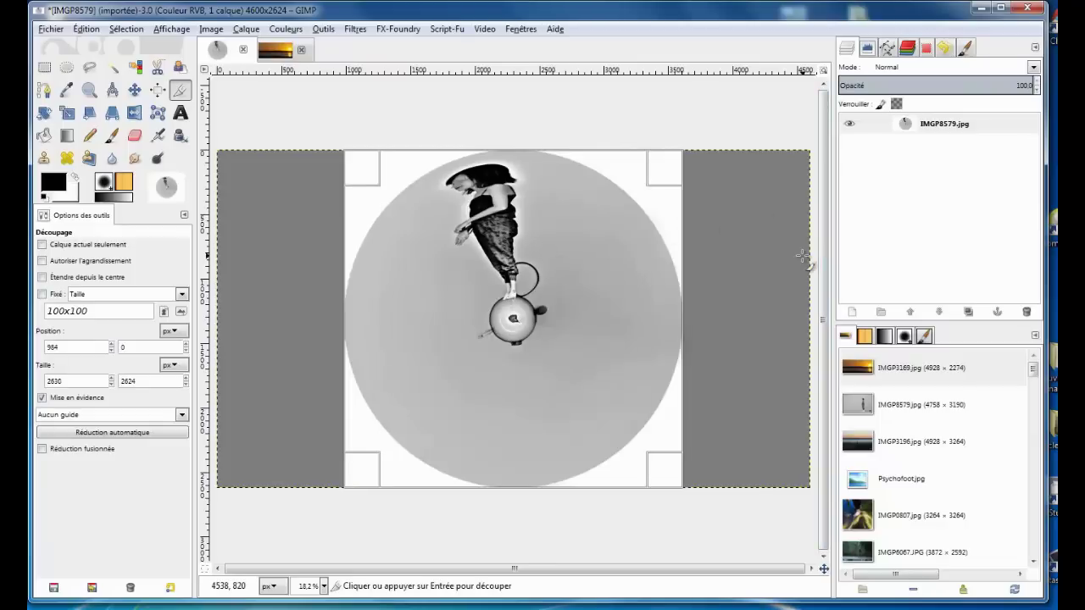
key(Return)
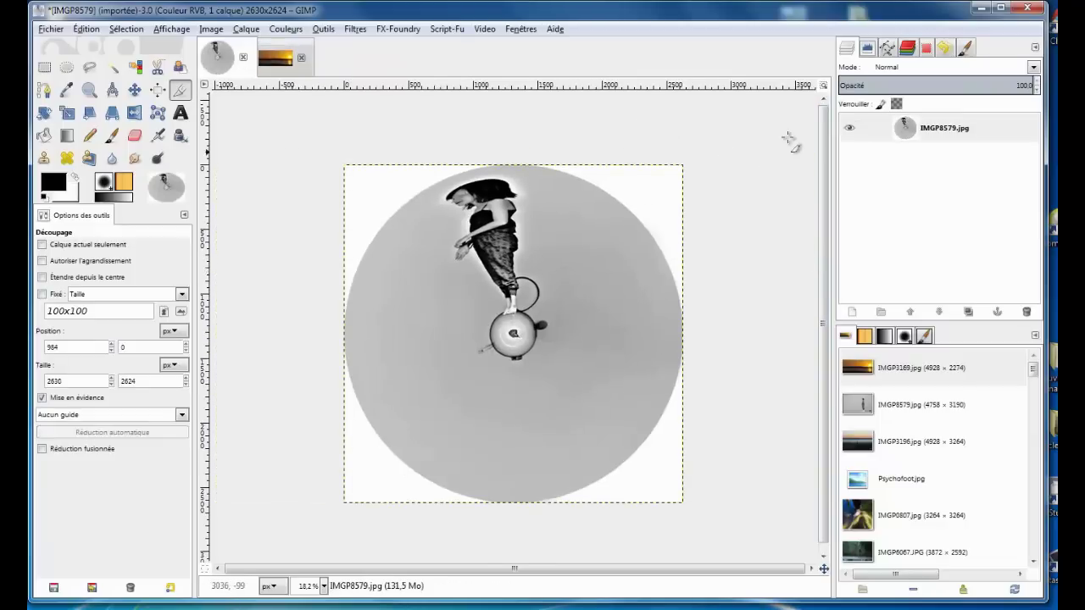
Add an alpha channel to the layer and cut the three white corners around the planet to transparency.
right_click(962, 133)
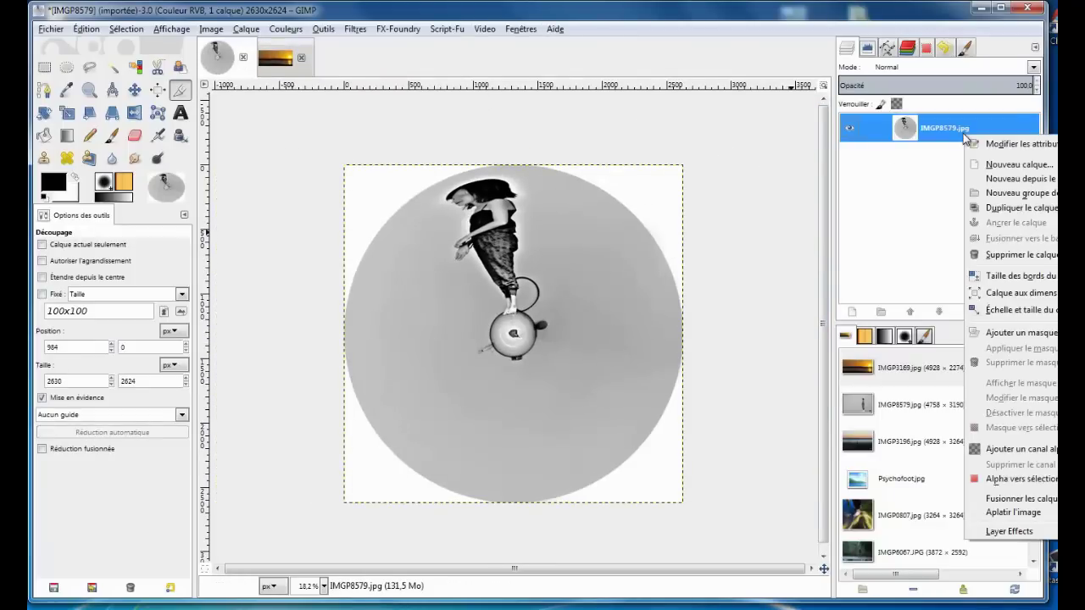
click(1020, 450)
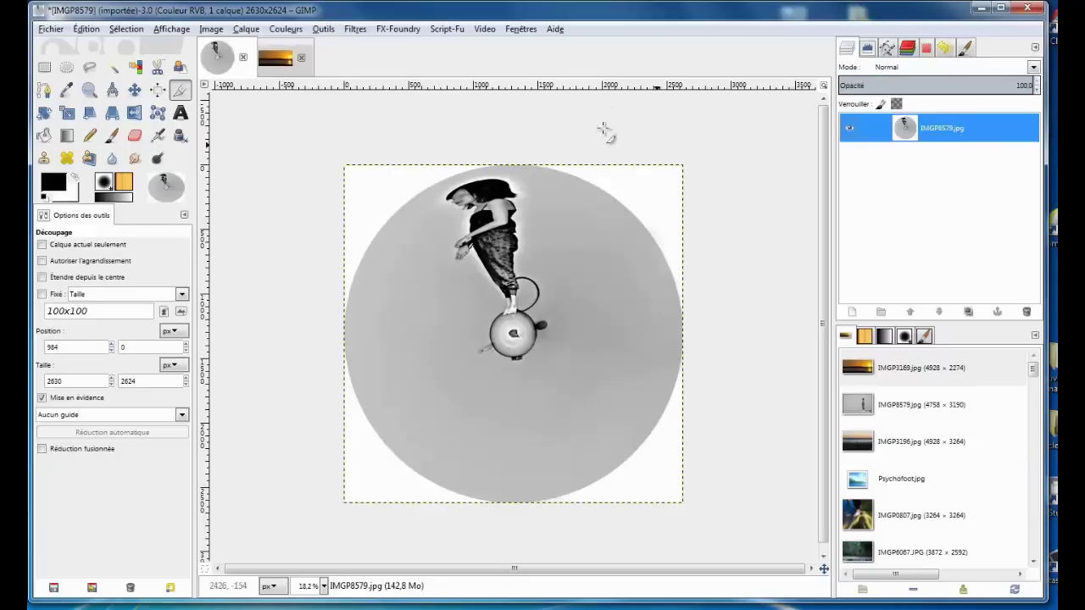
click(113, 67)
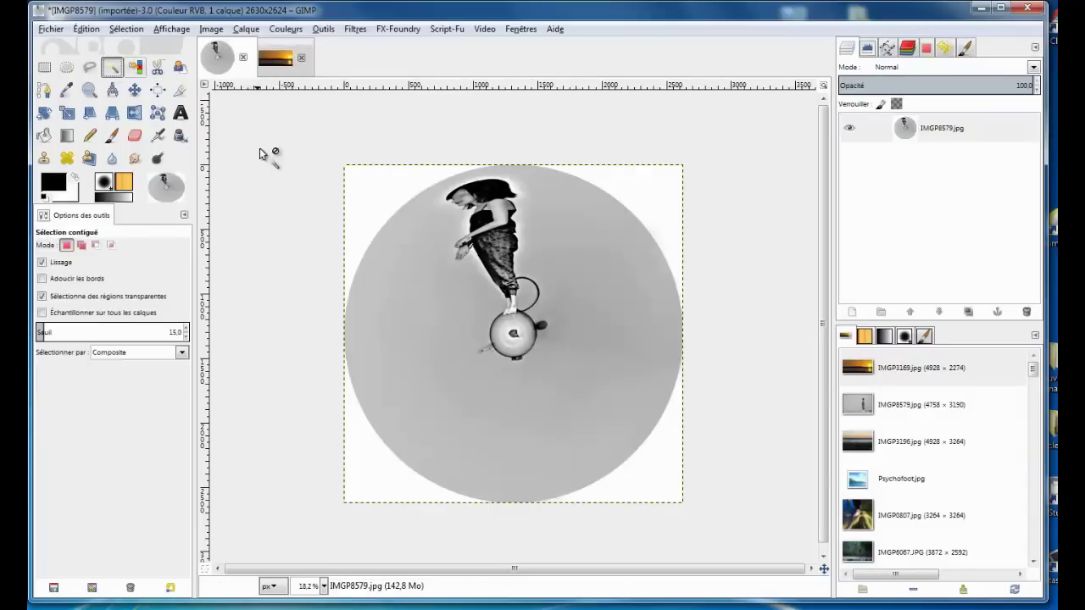
click(371, 196)
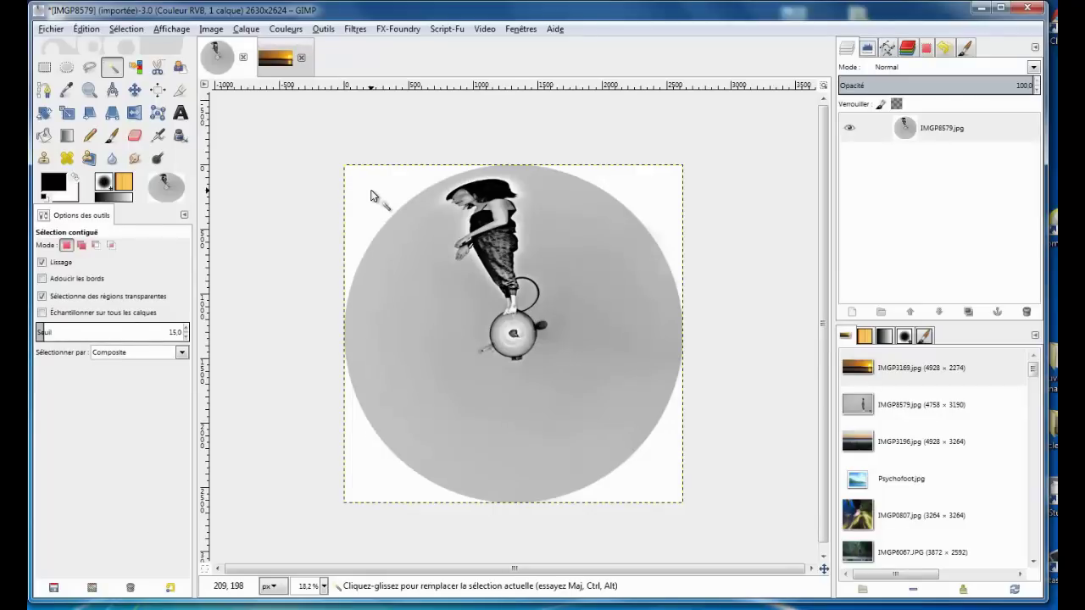
key(ctrl+x)
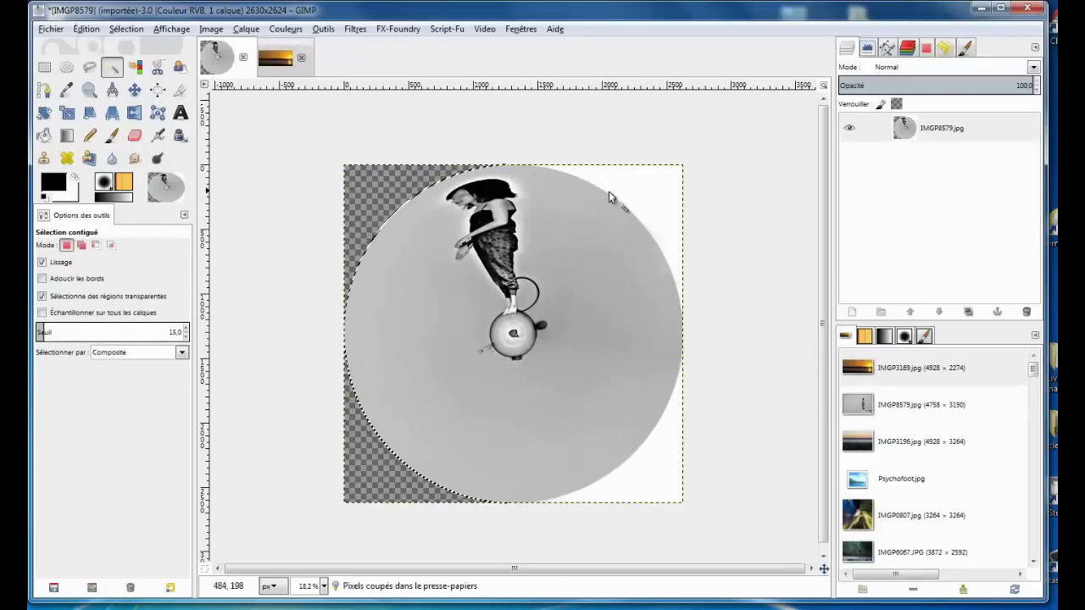
click(654, 187)
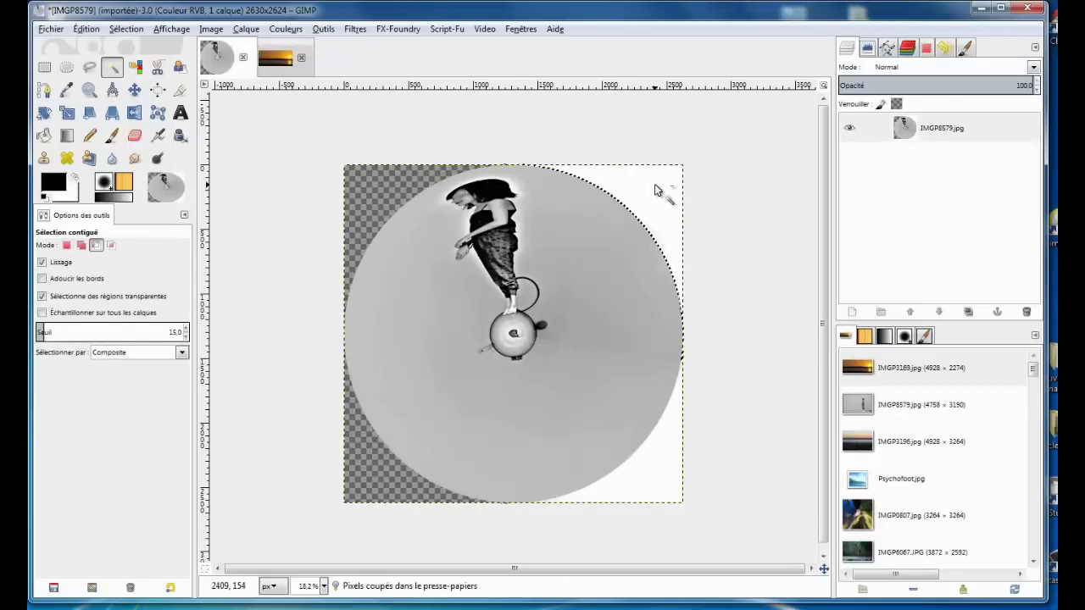
key(ctrl+x)
click(668, 479)
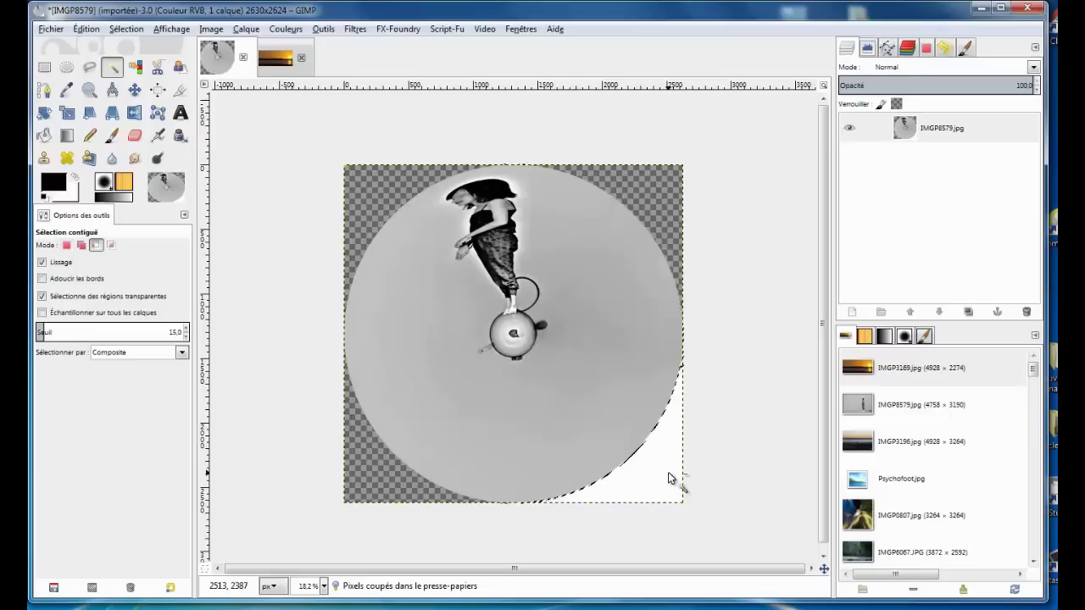
key(ctrl+x)
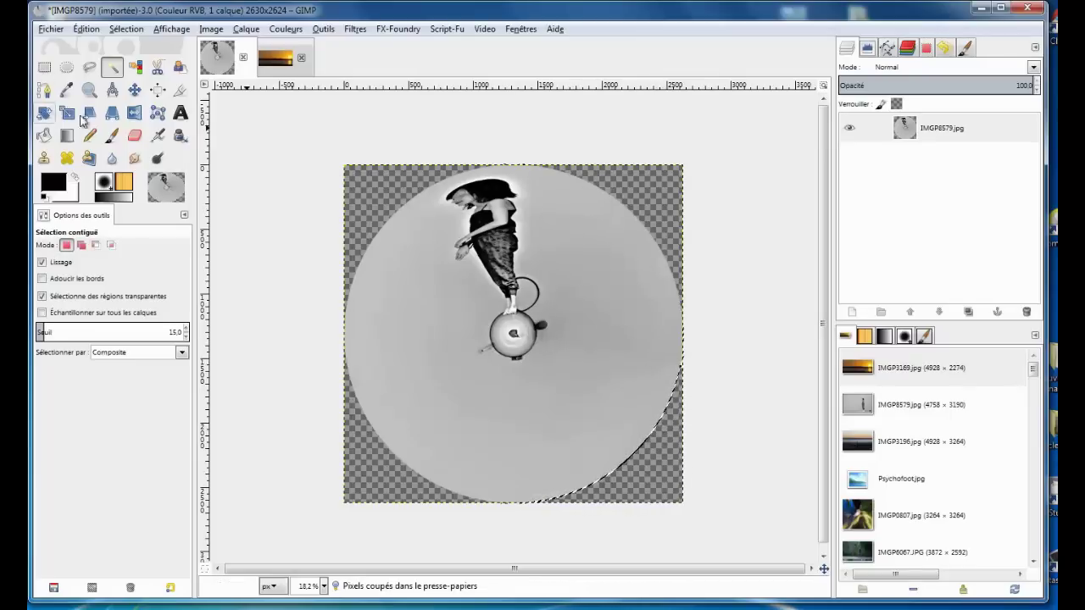
click(68, 90)
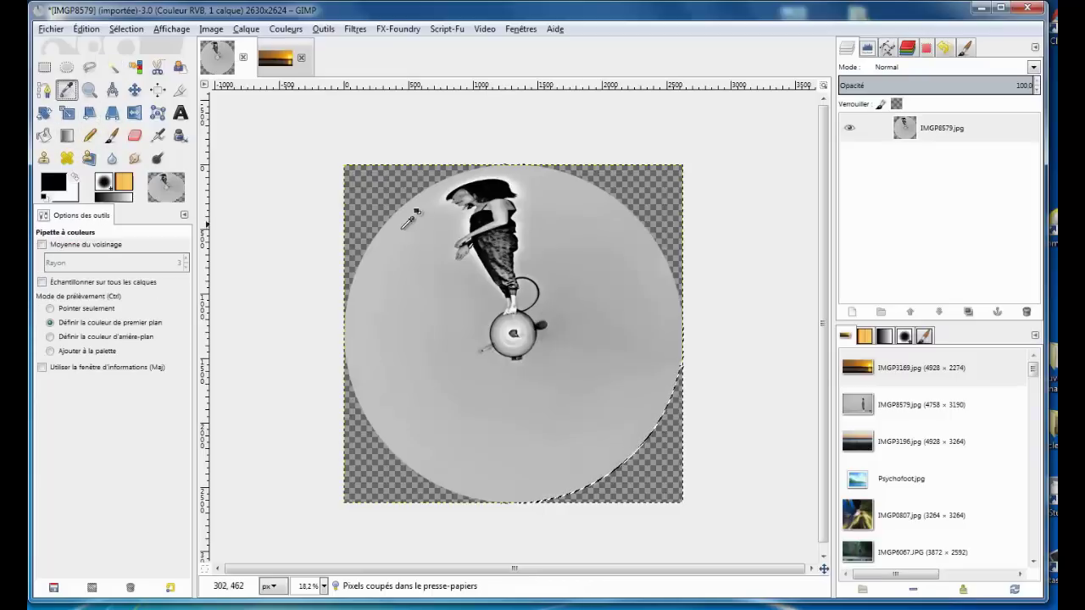
Sample the planet's light grey and fill the lower-right and top-right corners with it.
click(408, 203)
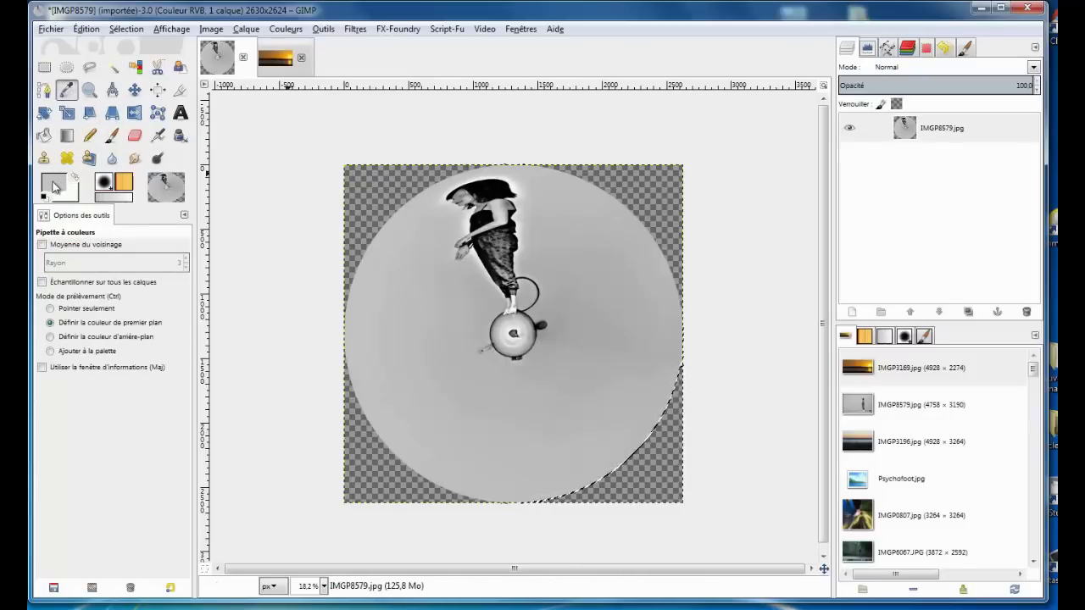
click(45, 138)
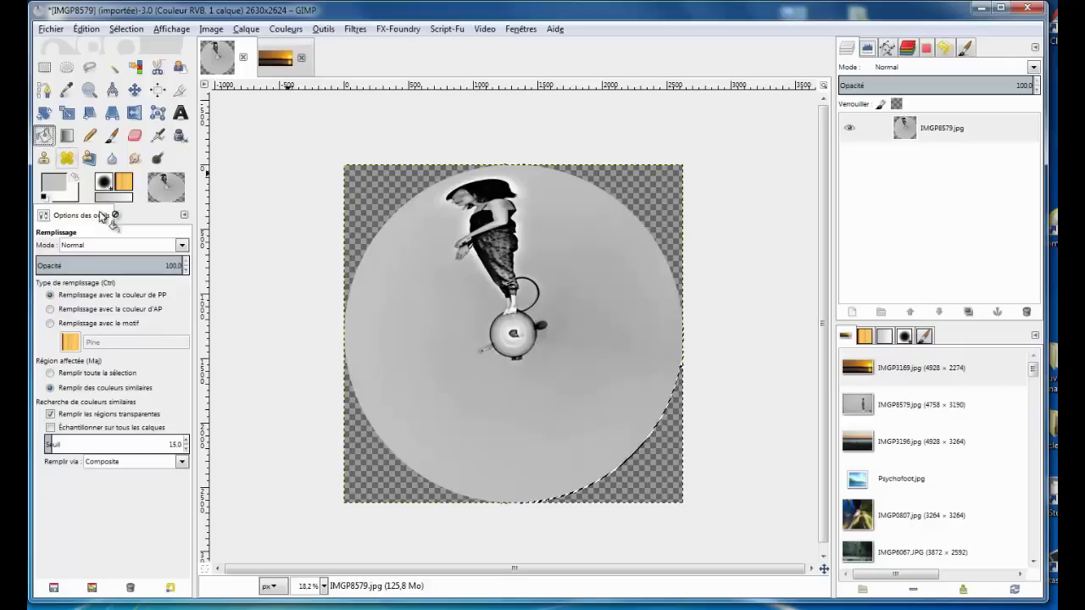
click(663, 453)
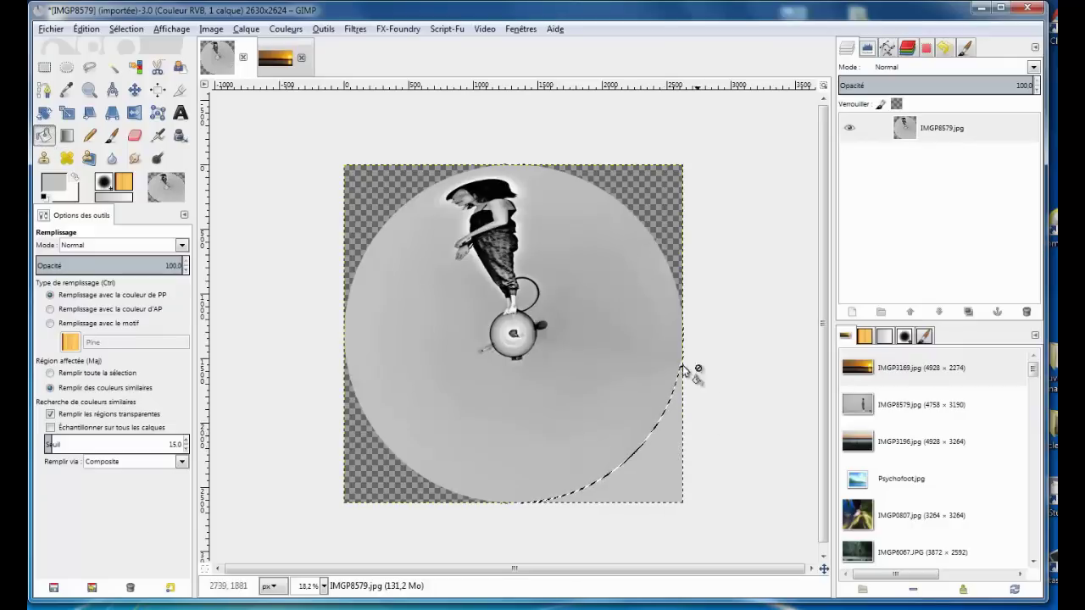
click(111, 67)
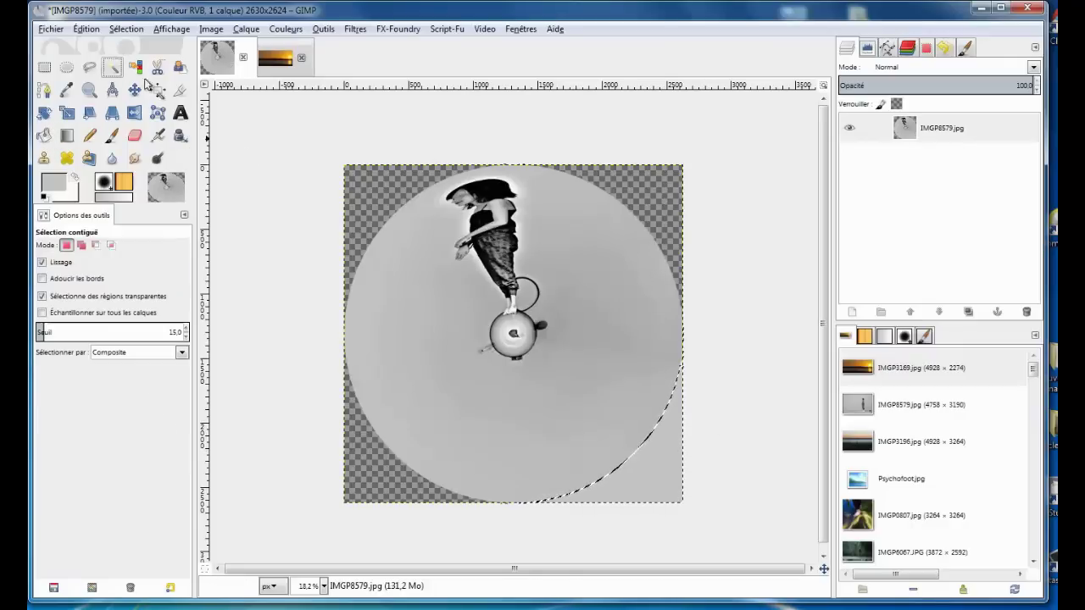
click(649, 194)
click(44, 135)
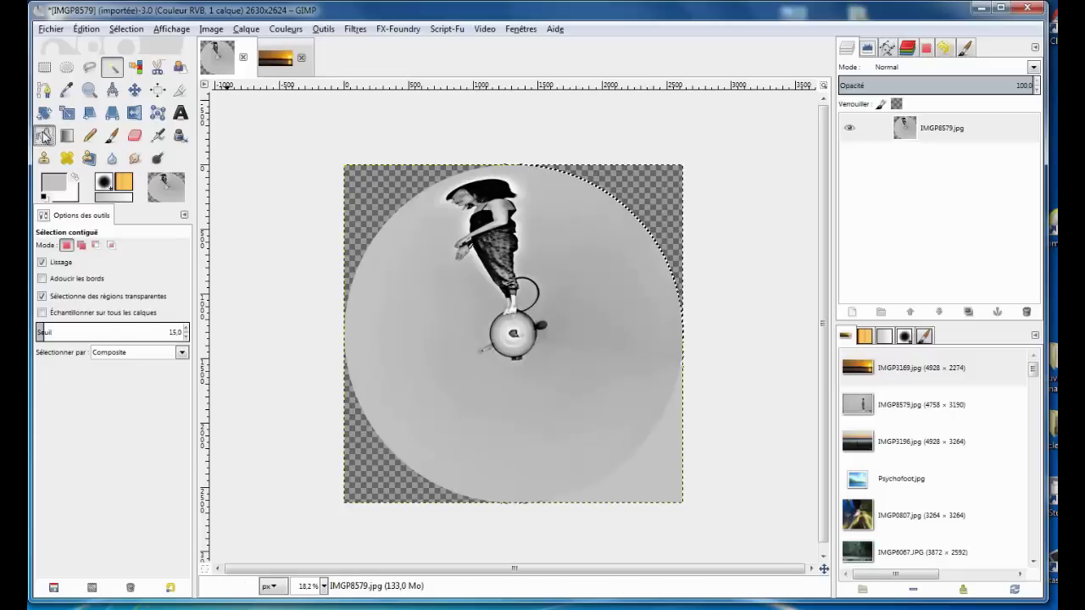
click(624, 177)
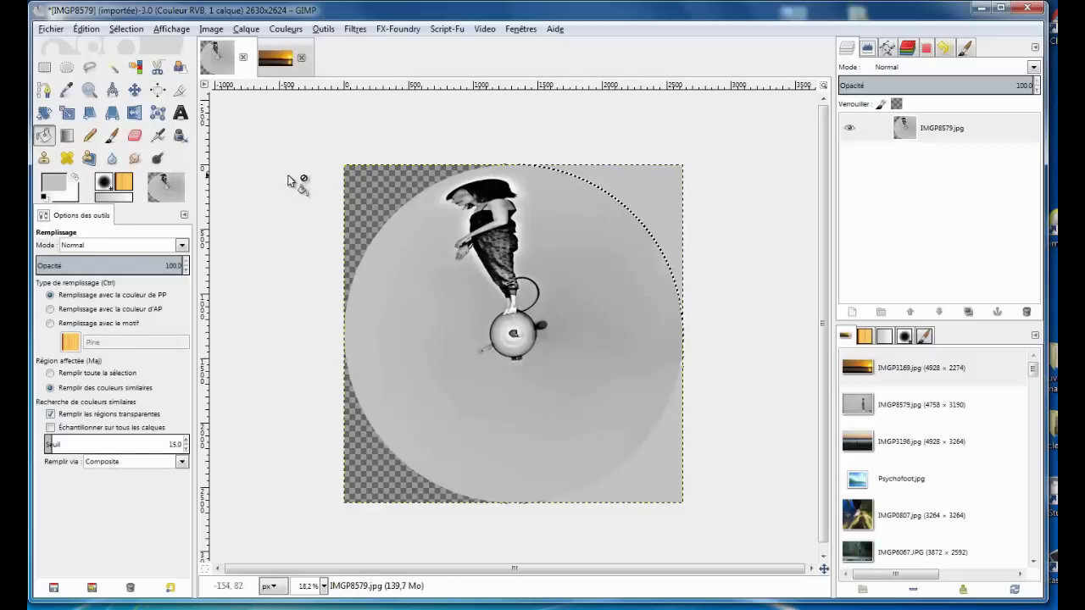
Fill the remaining left transparent area with light grey and clear the selection.
click(111, 67)
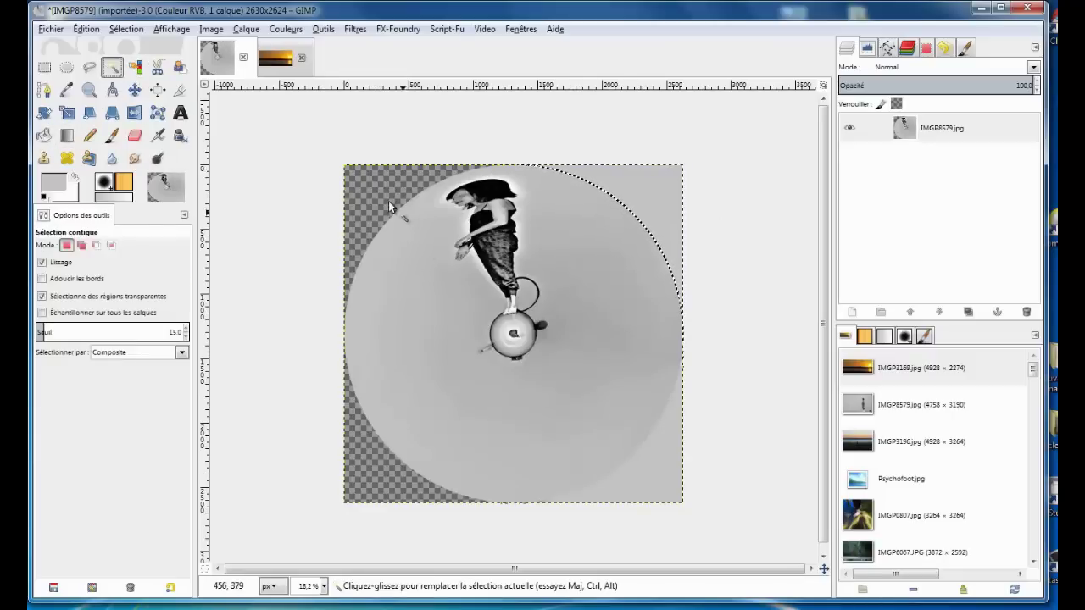
click(369, 188)
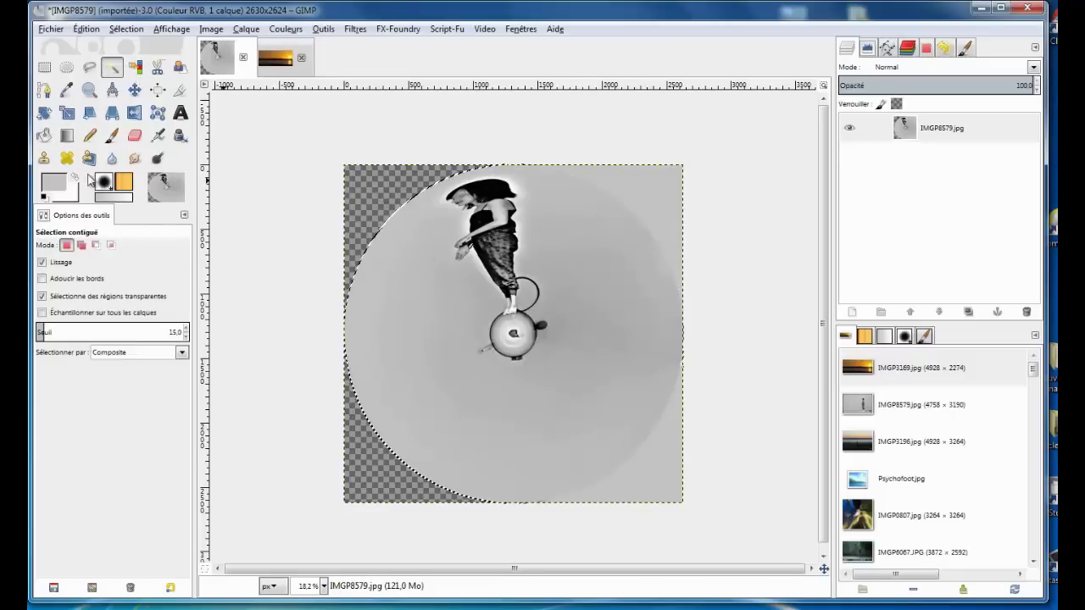
click(44, 135)
click(374, 195)
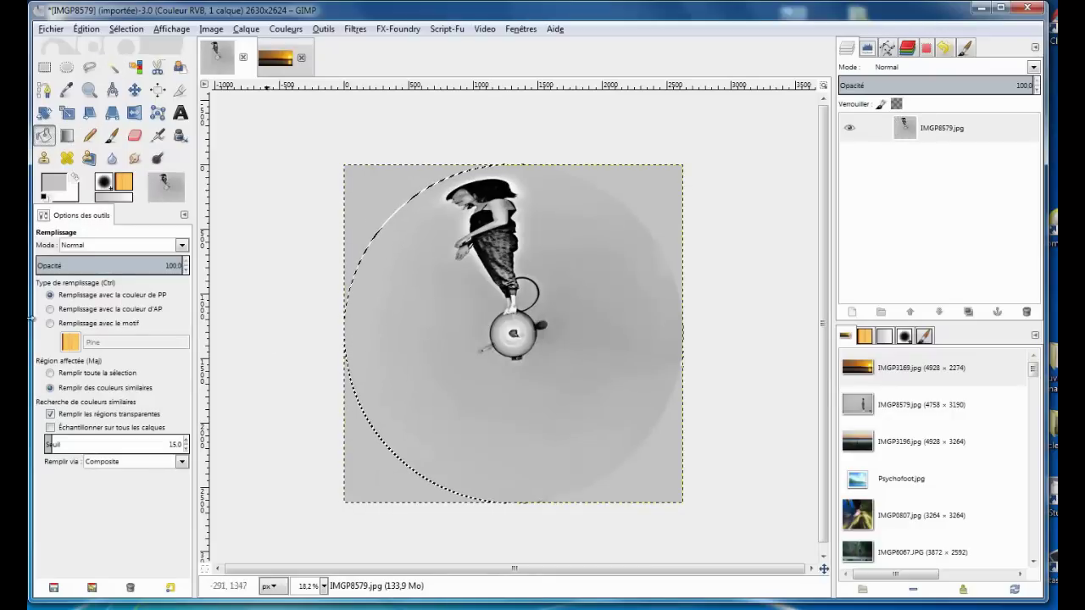
click(126, 28)
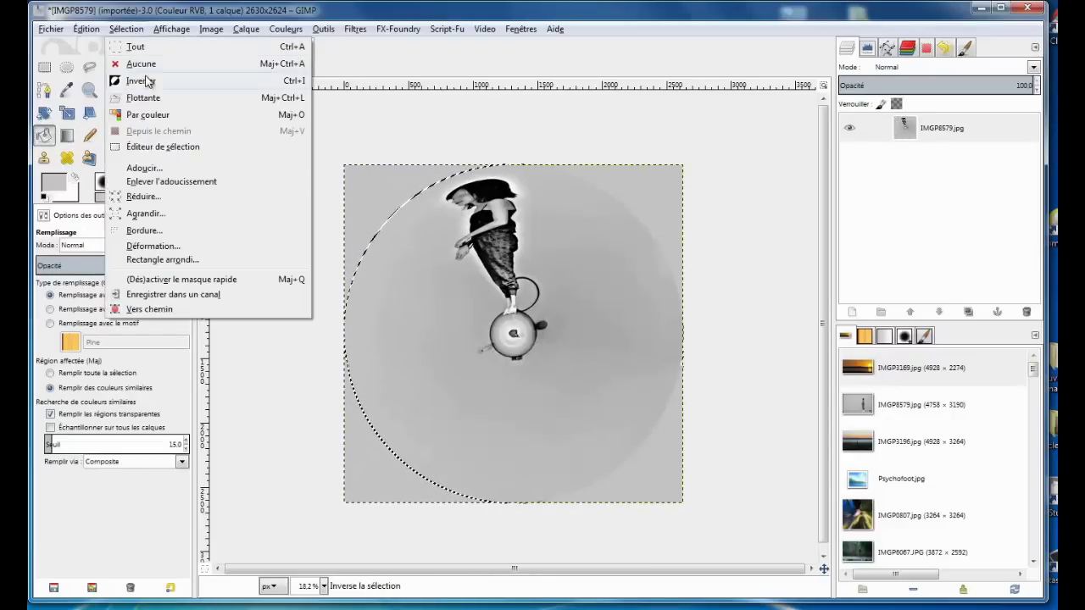
click(152, 68)
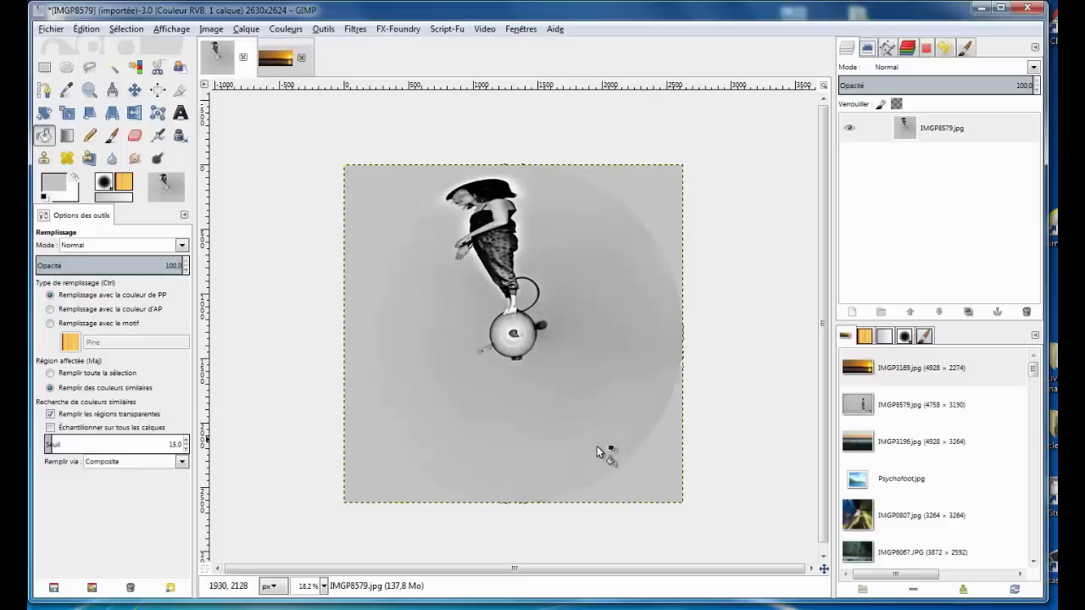
Smudge the planet's halo edge using the A - 3 Smoke brush at size 592.80.
click(134, 159)
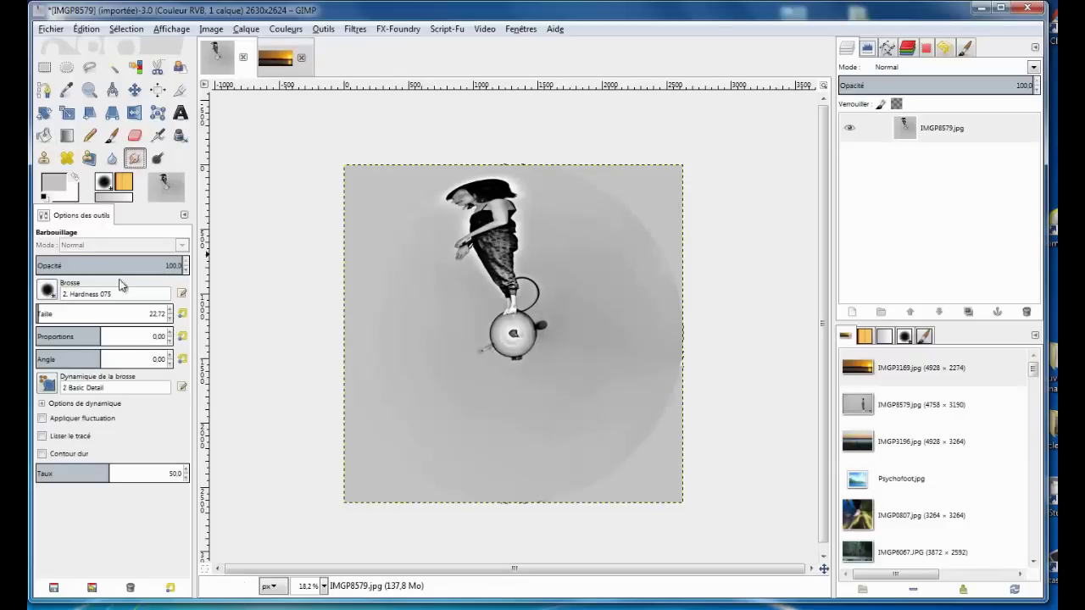
click(47, 290)
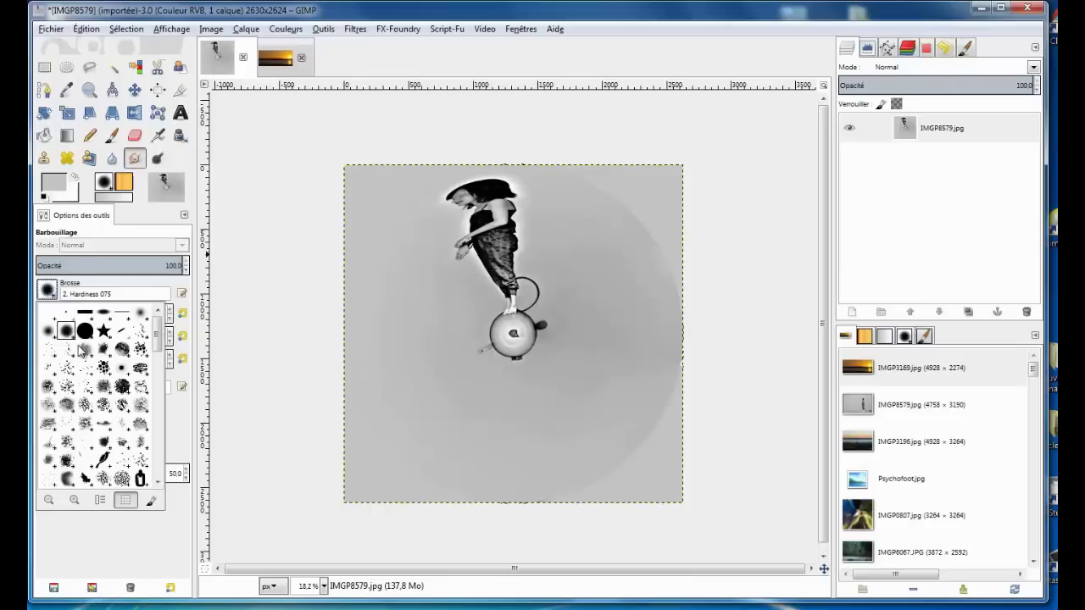
click(88, 354)
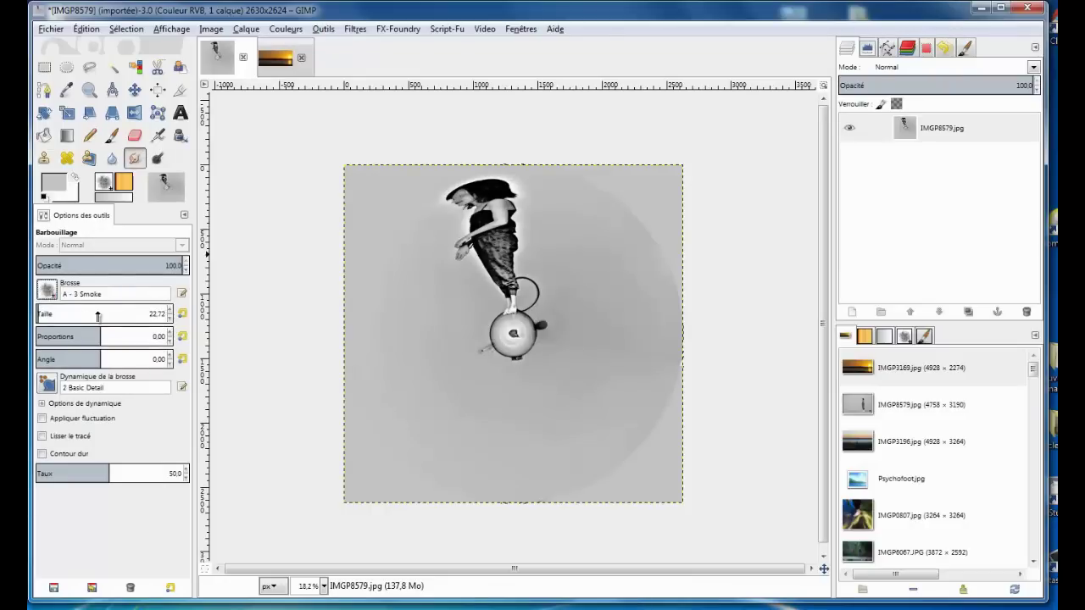
drag(98, 315, 113, 315)
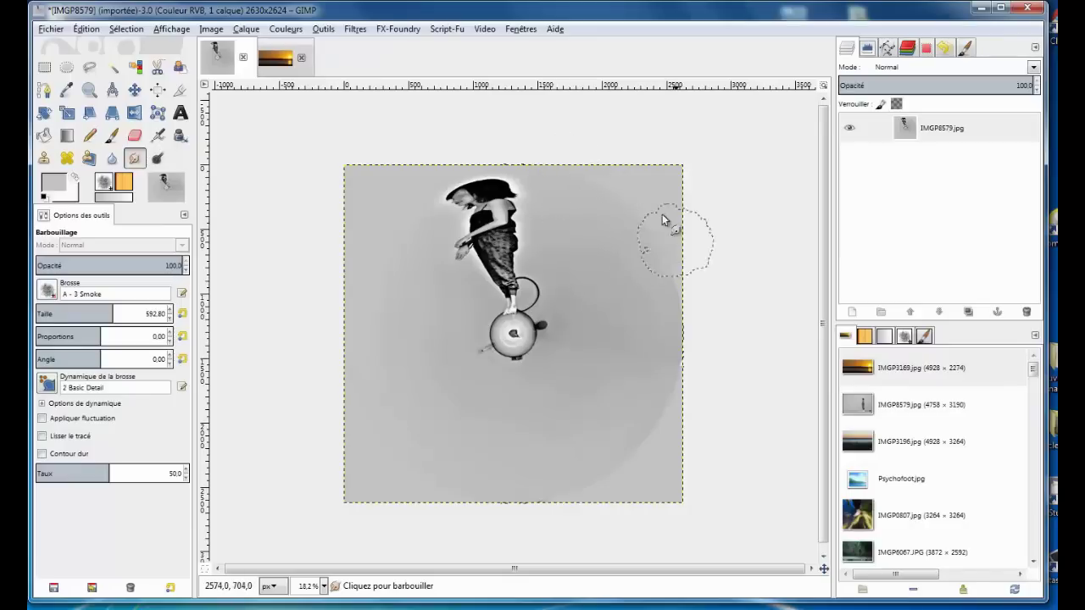
drag(670, 254, 659, 245)
drag(650, 318, 623, 444)
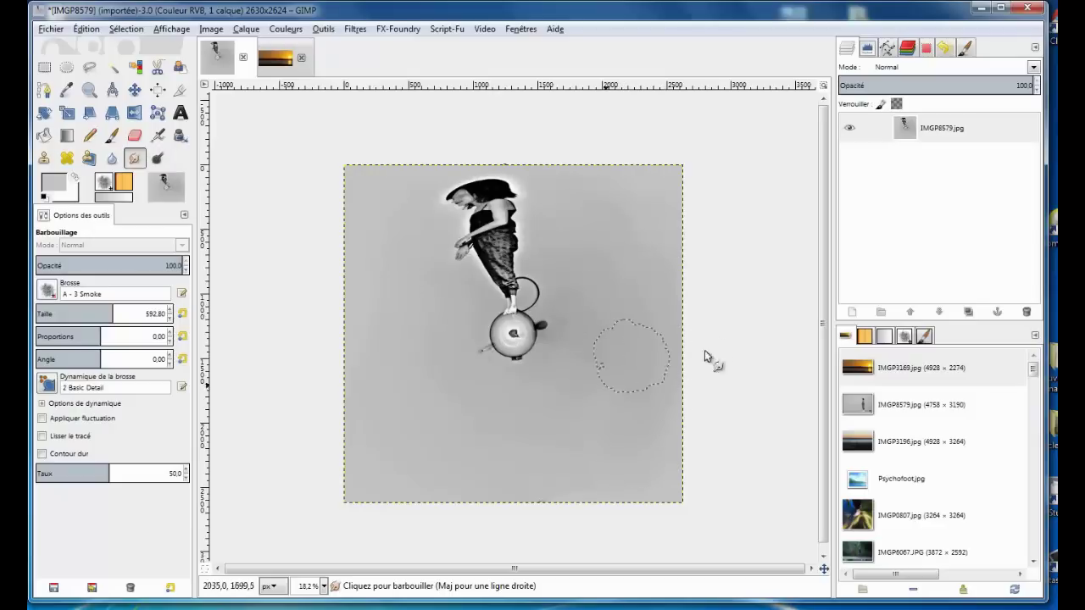
Crop the image to a roughly square 1809×1843 frame around the girl.
click(180, 90)
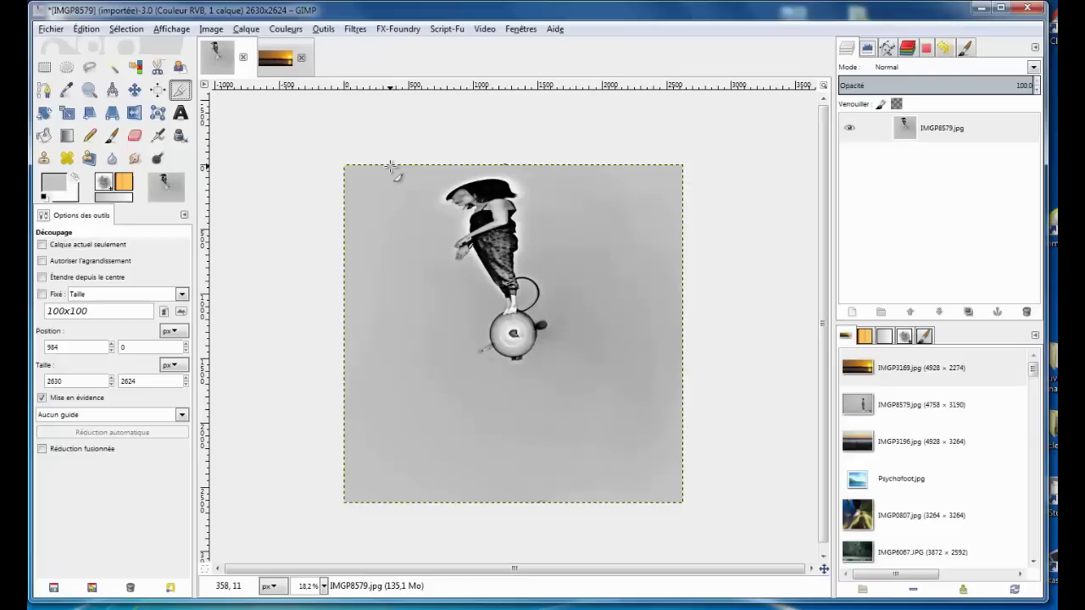
drag(390, 166, 624, 401)
click(624, 401)
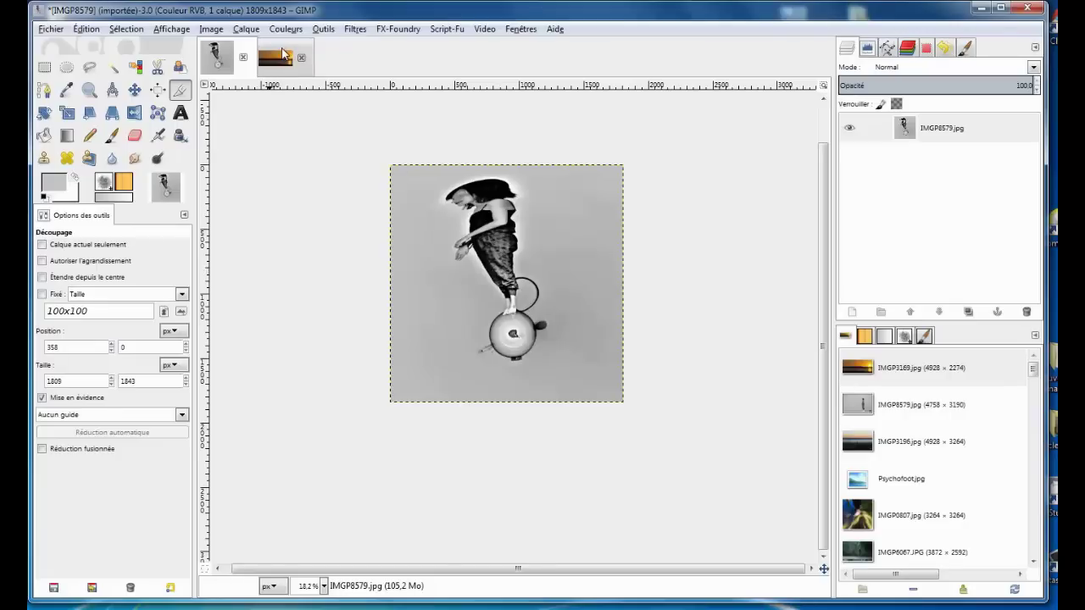
Switch to the IMGP3169 sunset photo and zoom out to fit it.
click(283, 56)
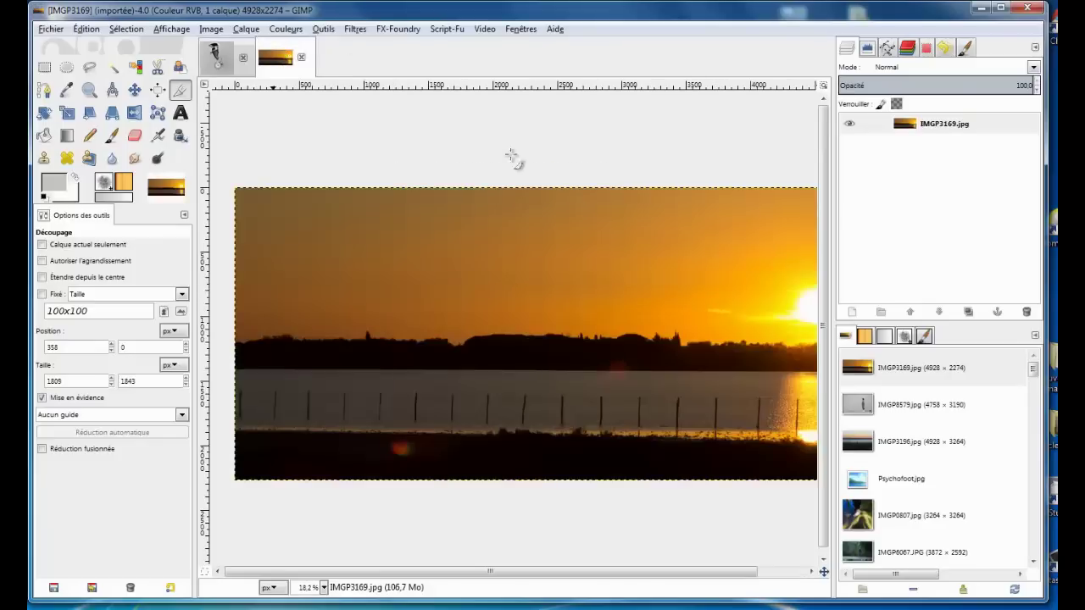
key(minus)
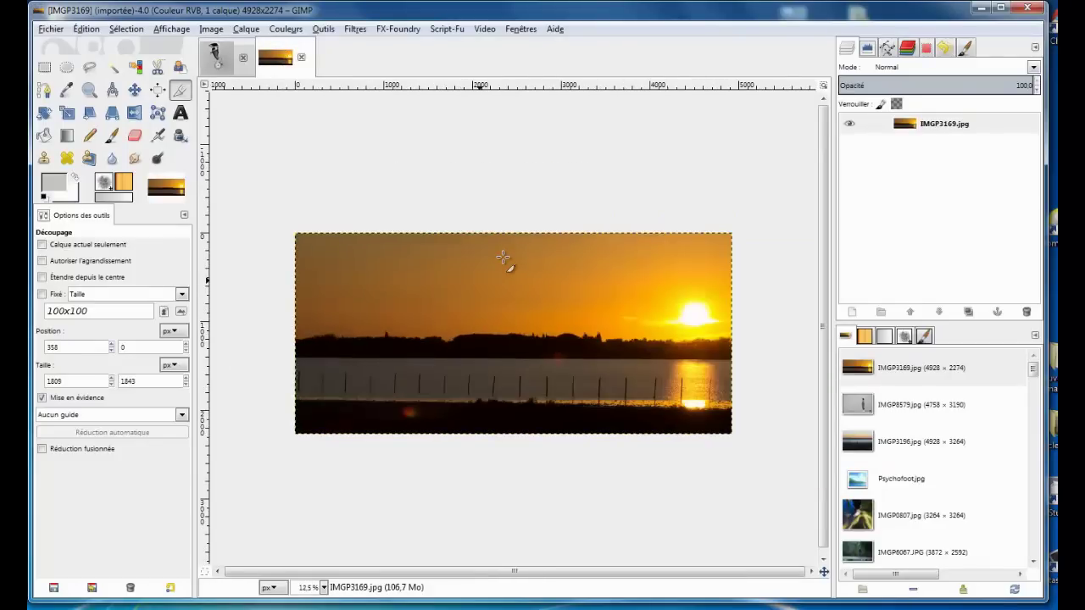
key(plus)
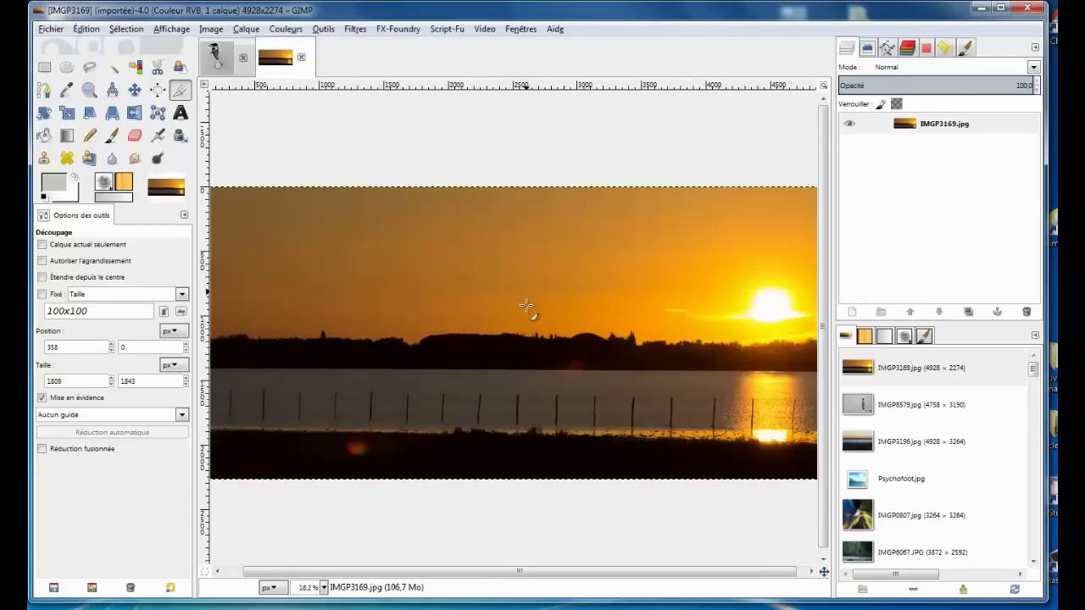
key(minus)
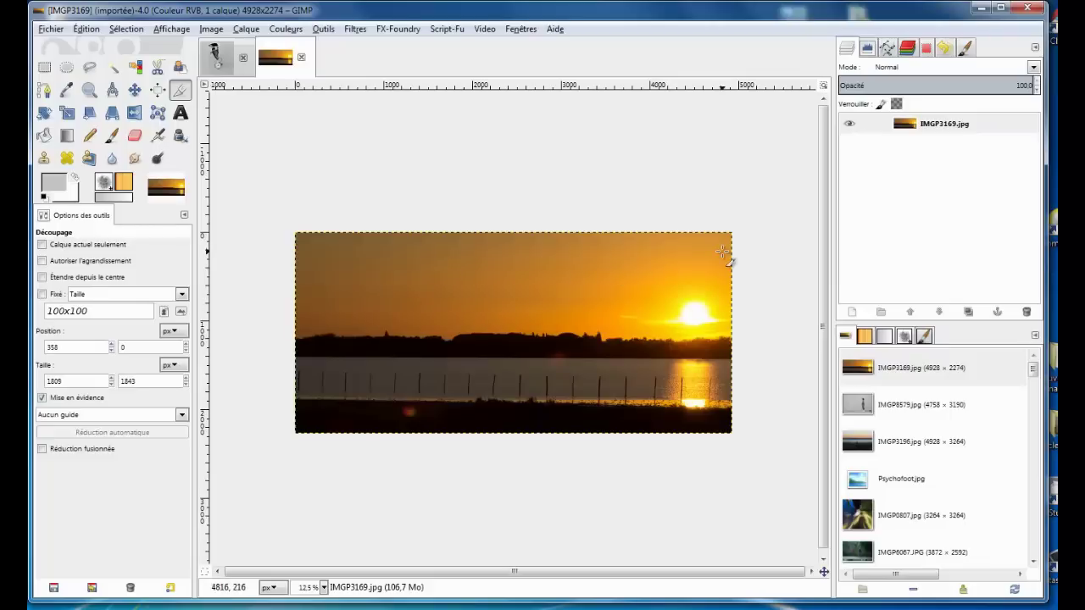
Duplicate the sunset layer and flip the copy horizontally.
click(969, 312)
click(962, 132)
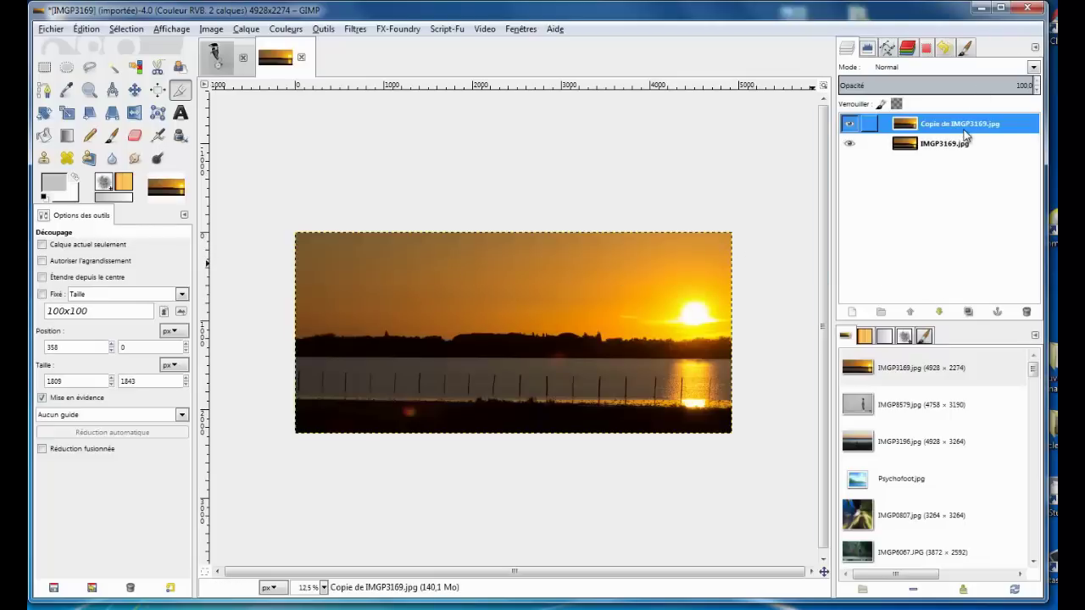
click(132, 115)
click(602, 316)
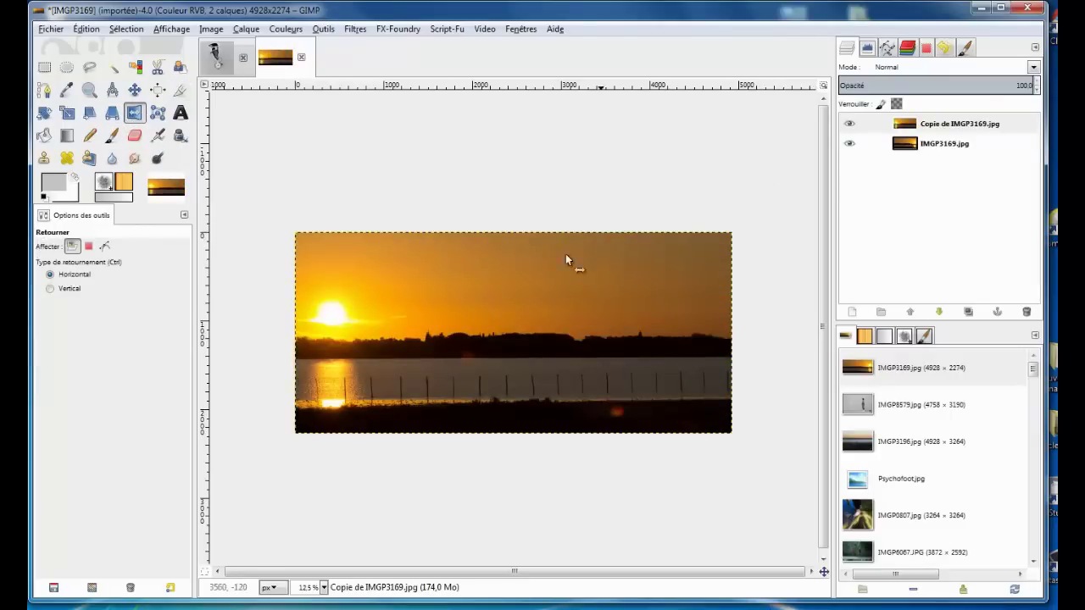
click(850, 125)
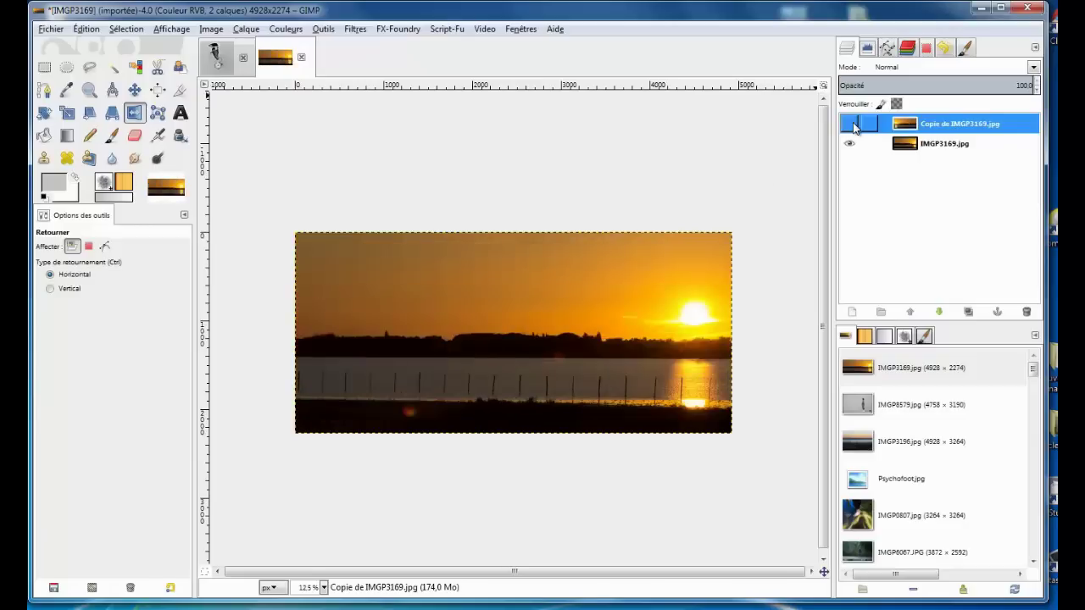
click(850, 124)
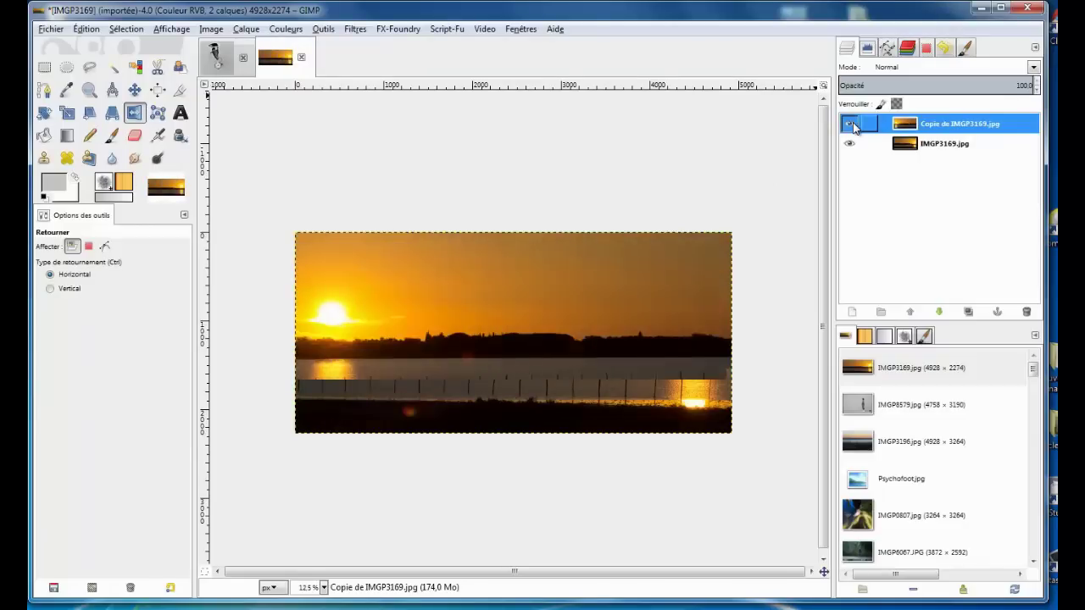
Add a white layer mask to the flipped copy and make the mask active.
right_click(979, 126)
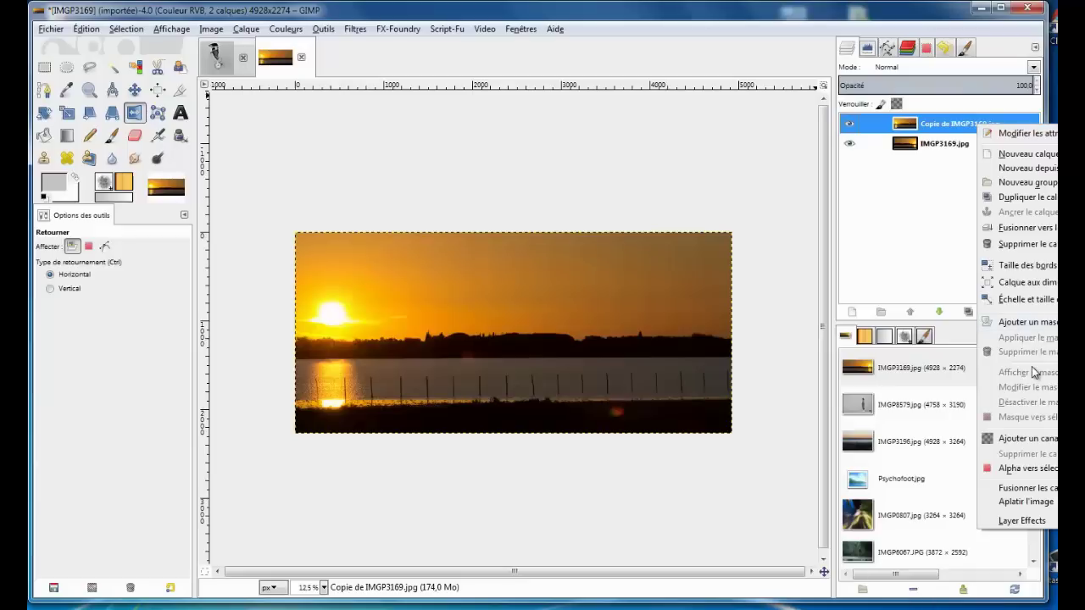
click(1031, 322)
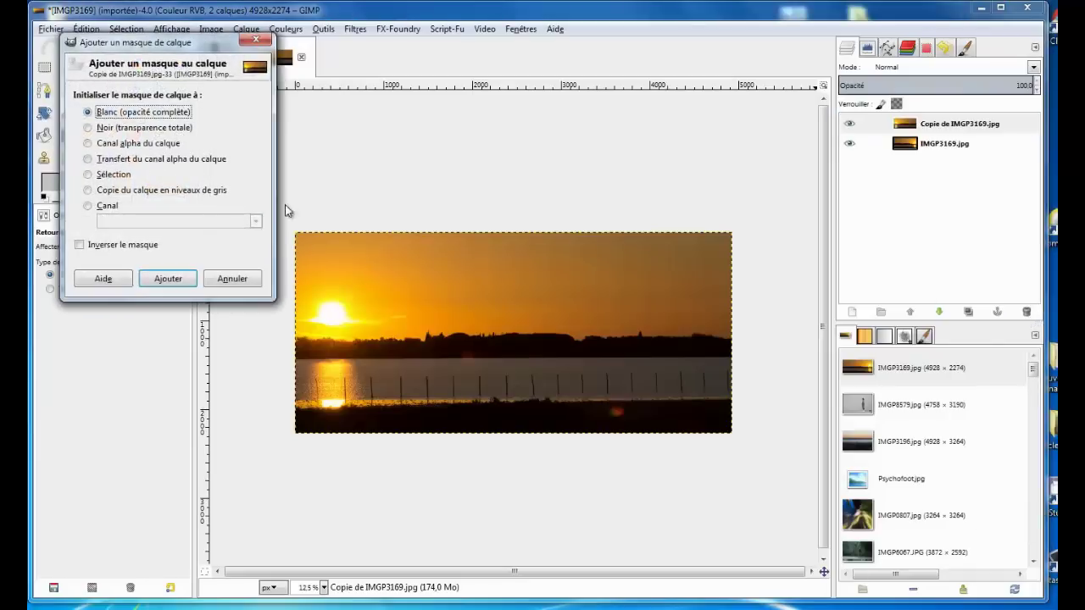
click(167, 279)
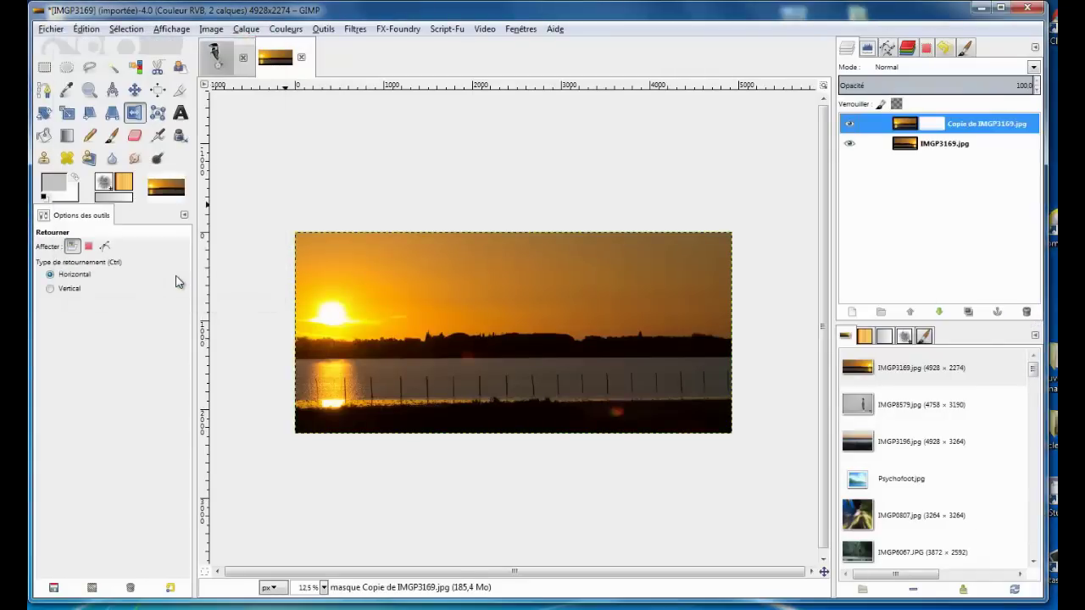
click(934, 128)
Paint black on the copy's mask with the 2. Hardness 075 brush to reveal the right-hand sun.
click(45, 198)
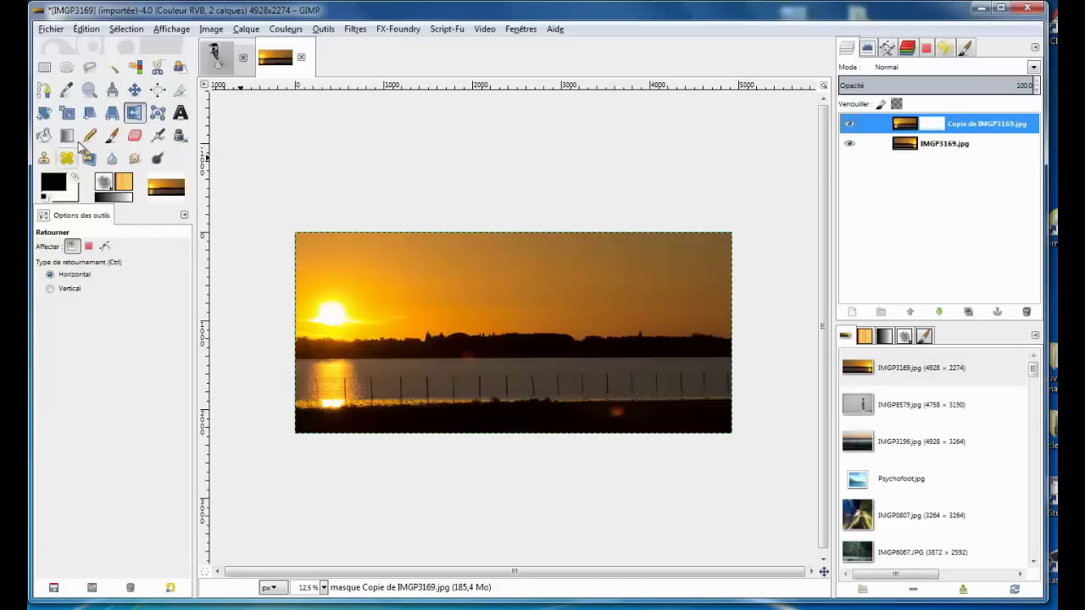
click(113, 136)
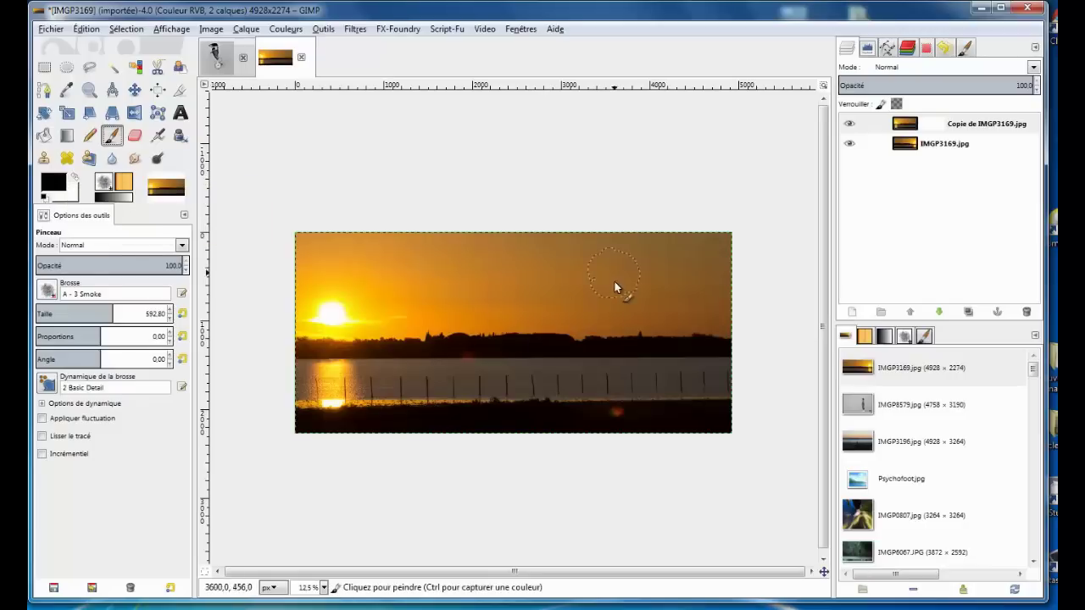
click(48, 290)
double_click(85, 330)
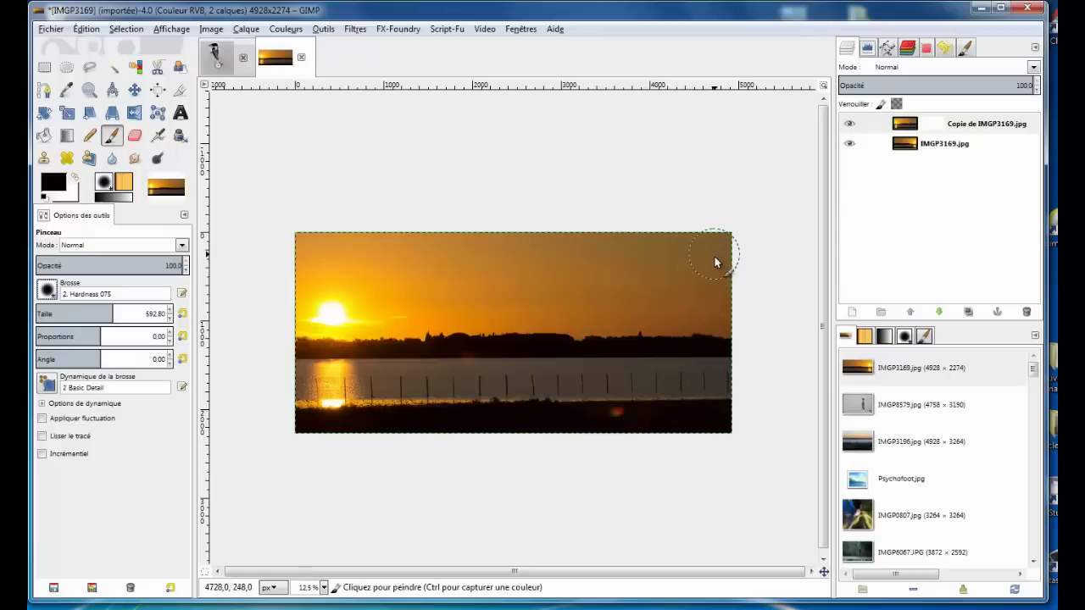
drag(715, 263, 717, 305)
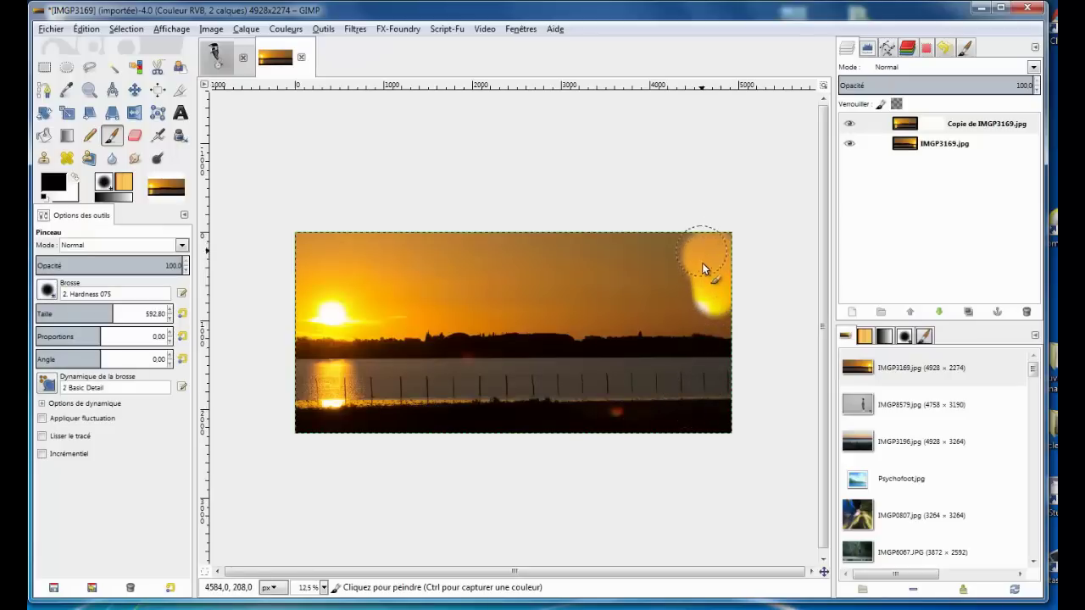
mouse_move(702, 265)
mouse_down()
mouse_move(711, 345)
mouse_move(700, 378)
mouse_up()
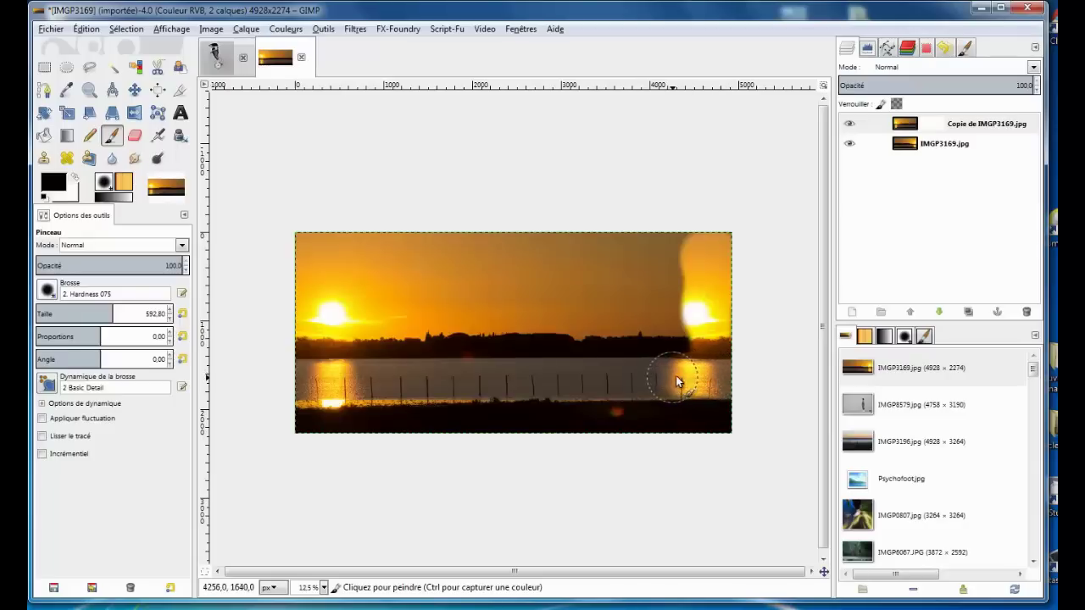
mouse_move(675, 383)
mouse_down()
mouse_move(675, 298)
mouse_move(674, 357)
mouse_up()
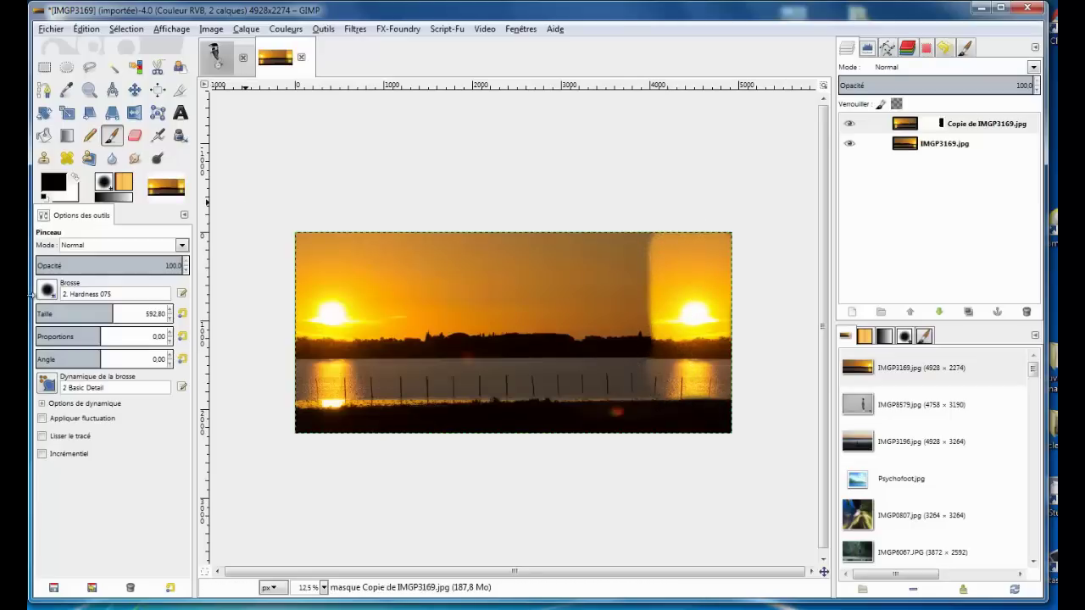
Paint hazy A - 3 Smoke brush strokes on the mask over the sky seam.
click(48, 294)
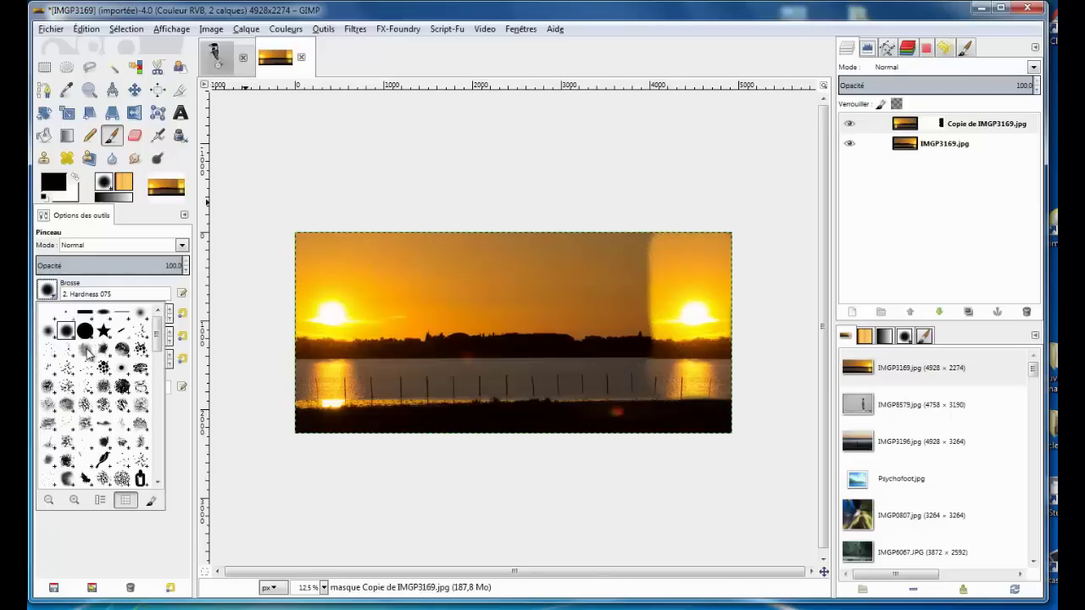
click(88, 353)
drag(640, 255, 637, 286)
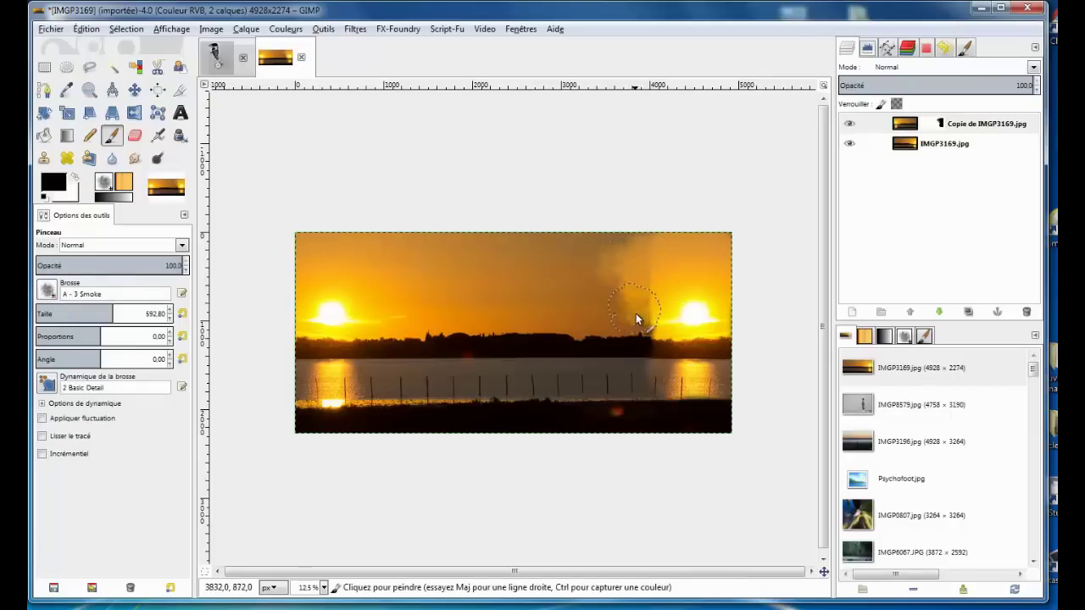
mouse_move(646, 321)
mouse_down()
mouse_move(648, 335)
mouse_move(590, 263)
mouse_move(612, 297)
mouse_move(593, 323)
mouse_up()
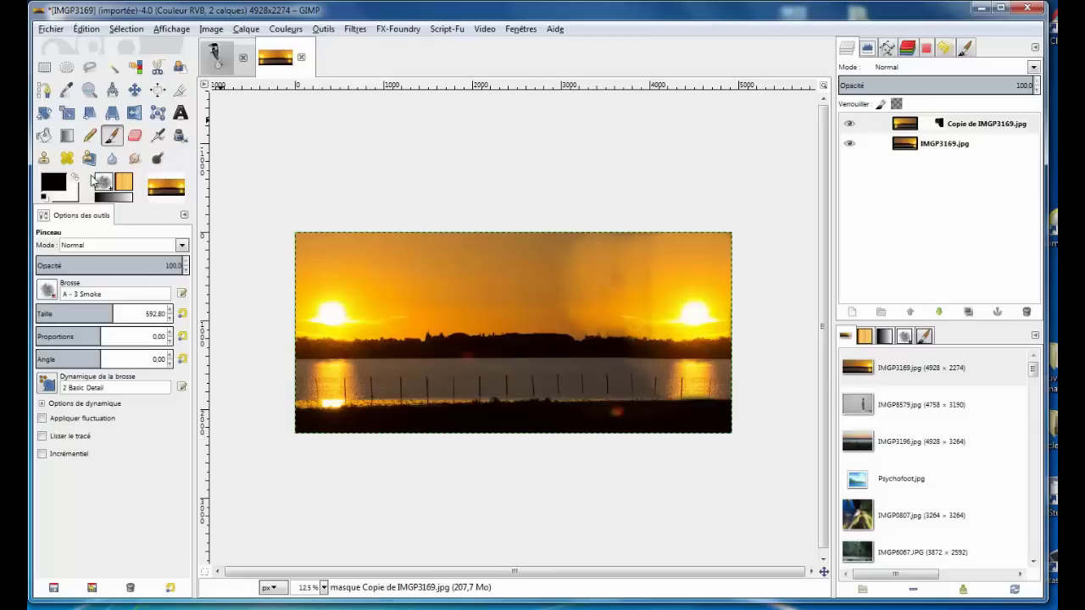
Smudge the sky across the seam, undoing the accidental smear on the left sun.
click(135, 159)
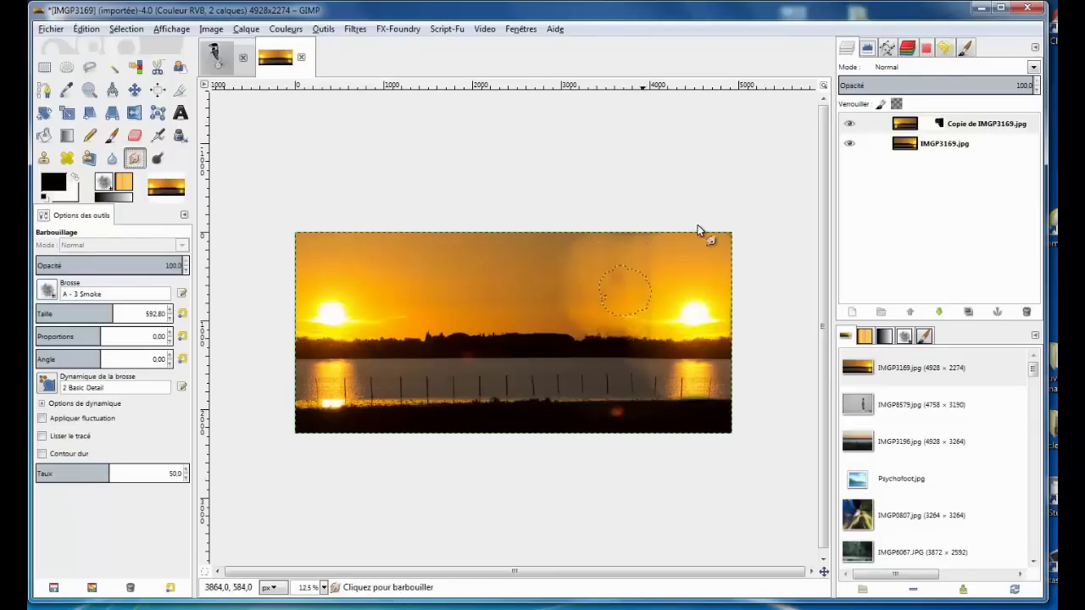
drag(570, 281, 560, 278)
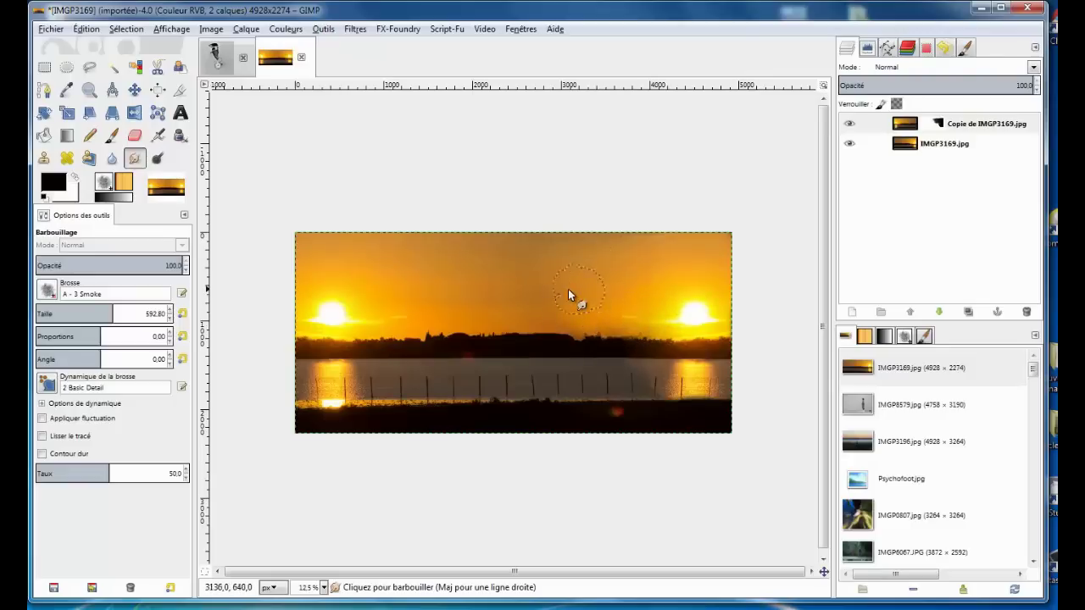
drag(643, 248, 667, 331)
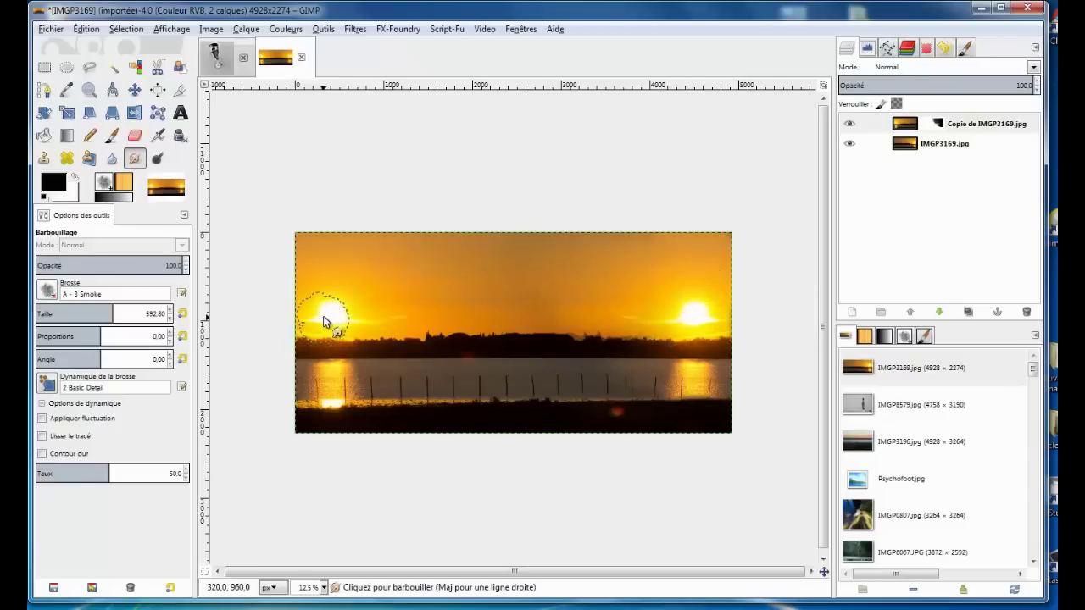
drag(324, 322, 286, 316)
key(ctrl+z)
Flatten the image, then preview Polar Coordinates at a 355.12 offset angle without applying it.
right_click(996, 127)
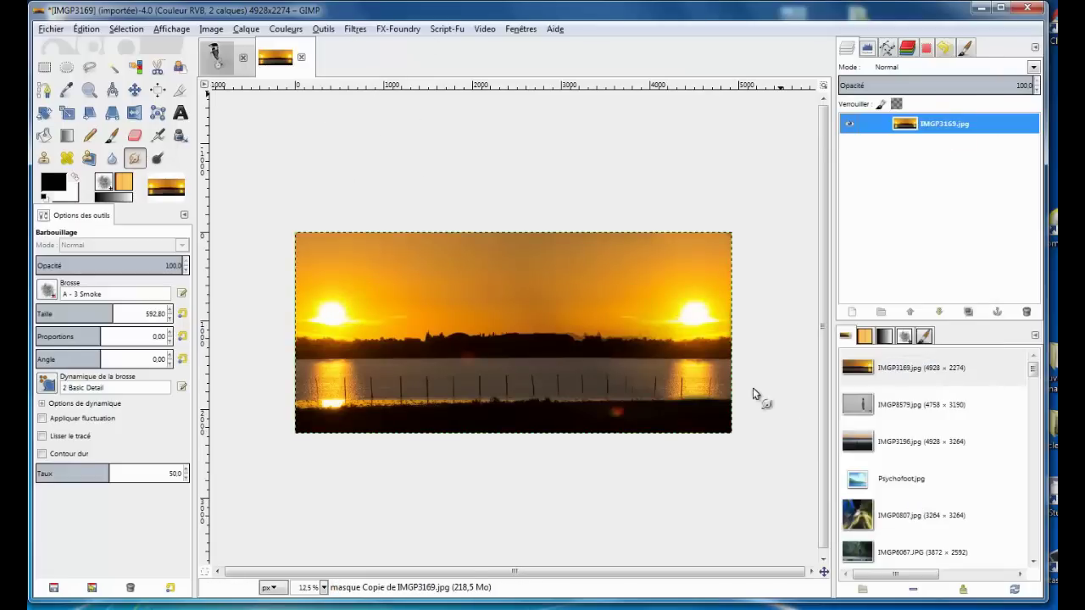
click(364, 30)
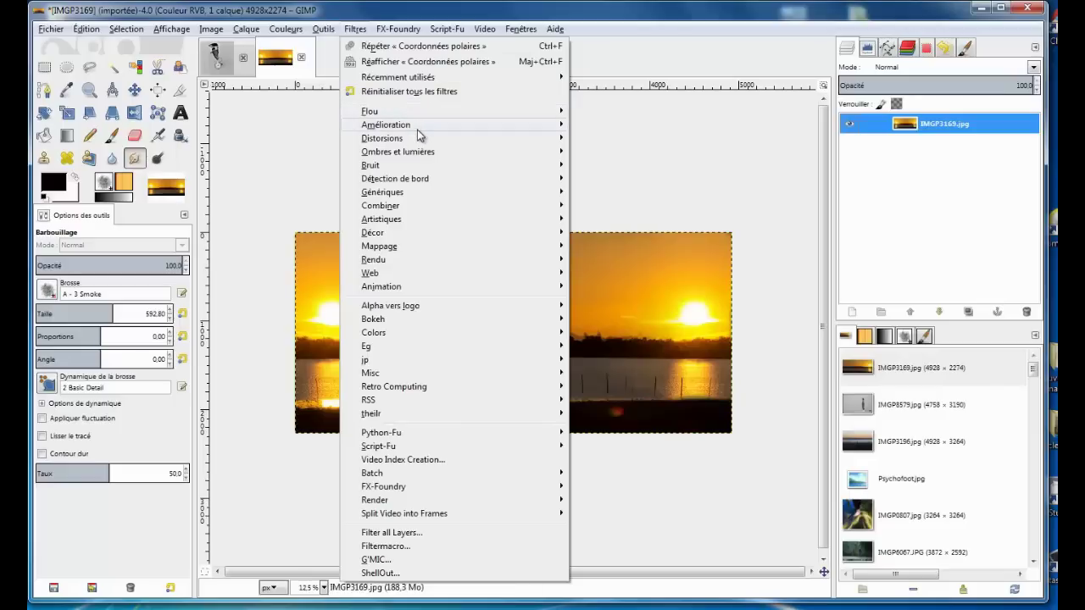
mouse_move(382, 138)
click(625, 166)
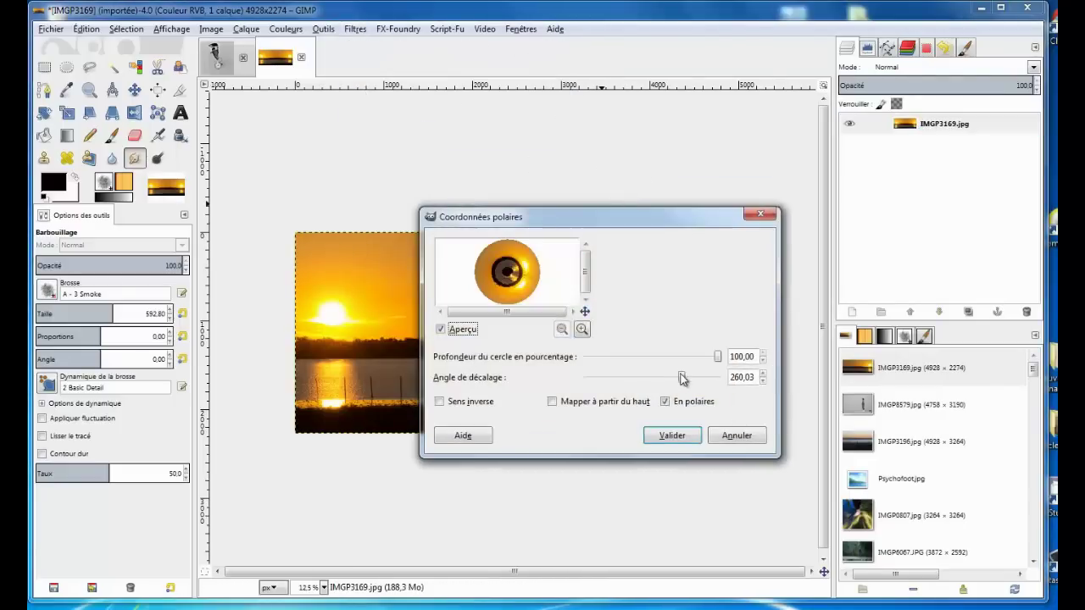
drag(681, 378, 712, 376)
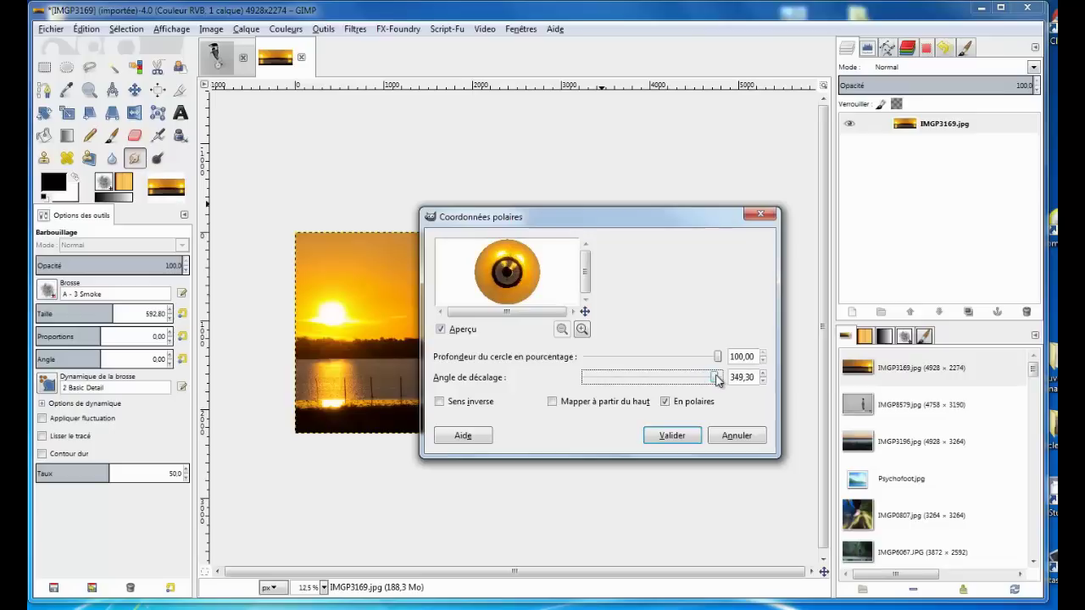
drag(712, 375, 717, 377)
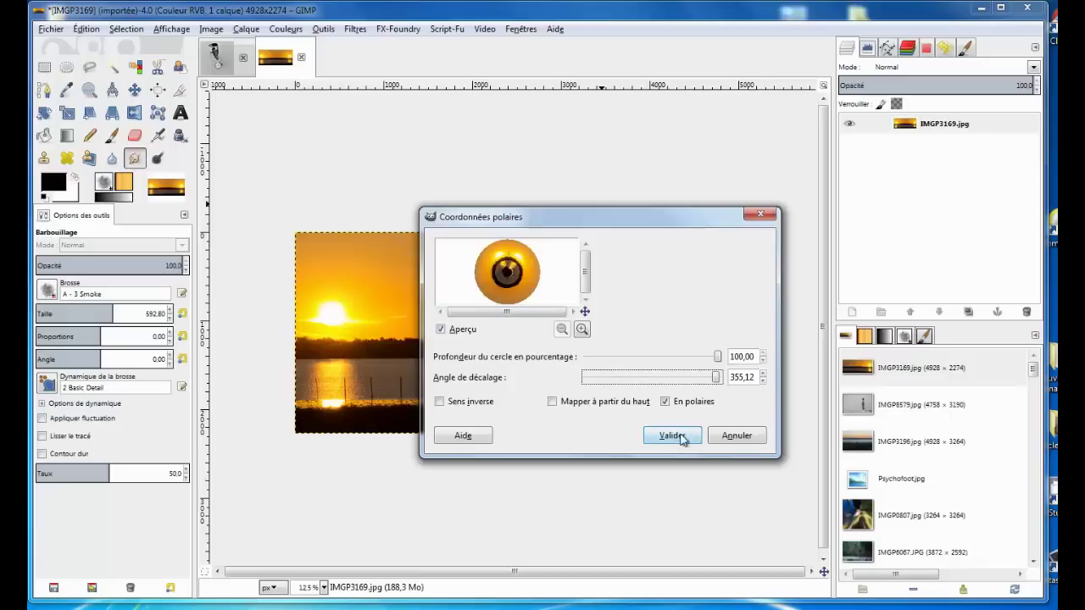
click(744, 437)
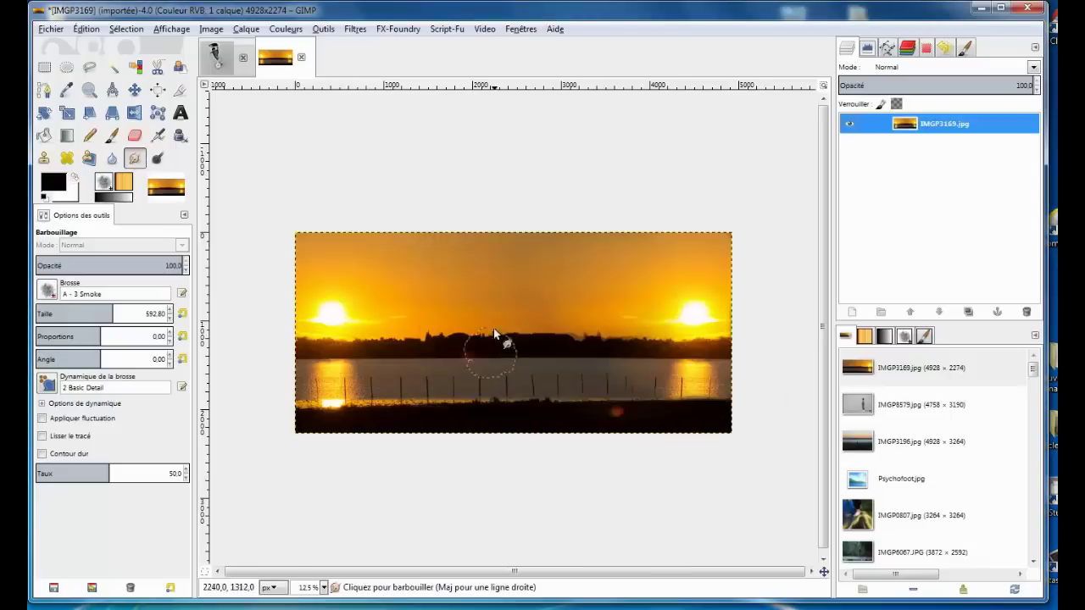
Crop the sunset panorama to 4048×2274 so each sun sits at a side edge.
click(180, 90)
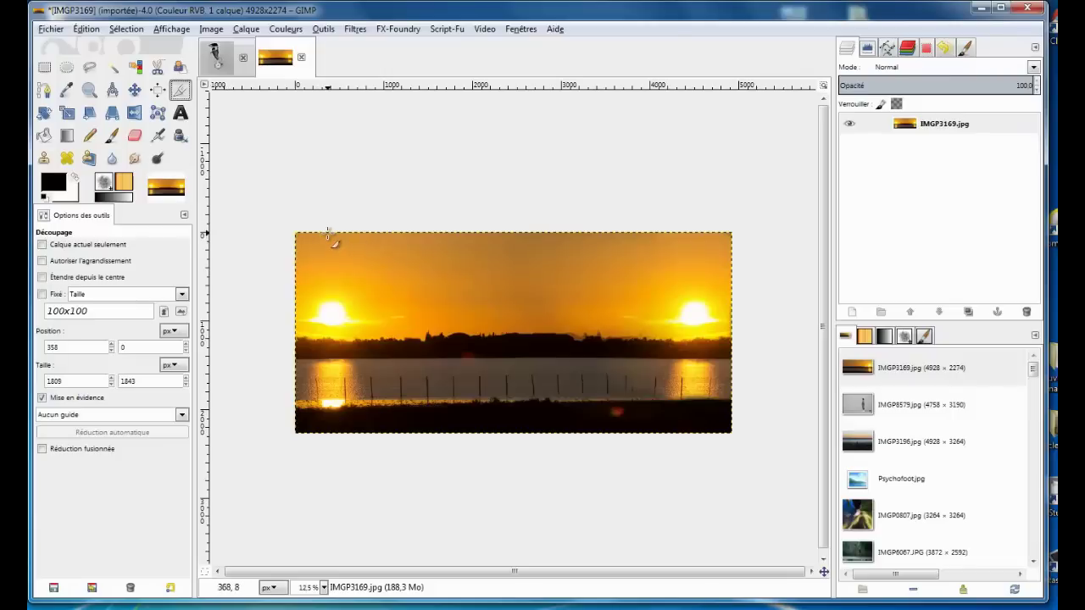
mouse_move(322, 237)
mouse_down()
mouse_move(327, 273)
mouse_move(508, 424)
mouse_move(699, 434)
mouse_up()
drag(687, 331, 680, 331)
drag(346, 314, 351, 319)
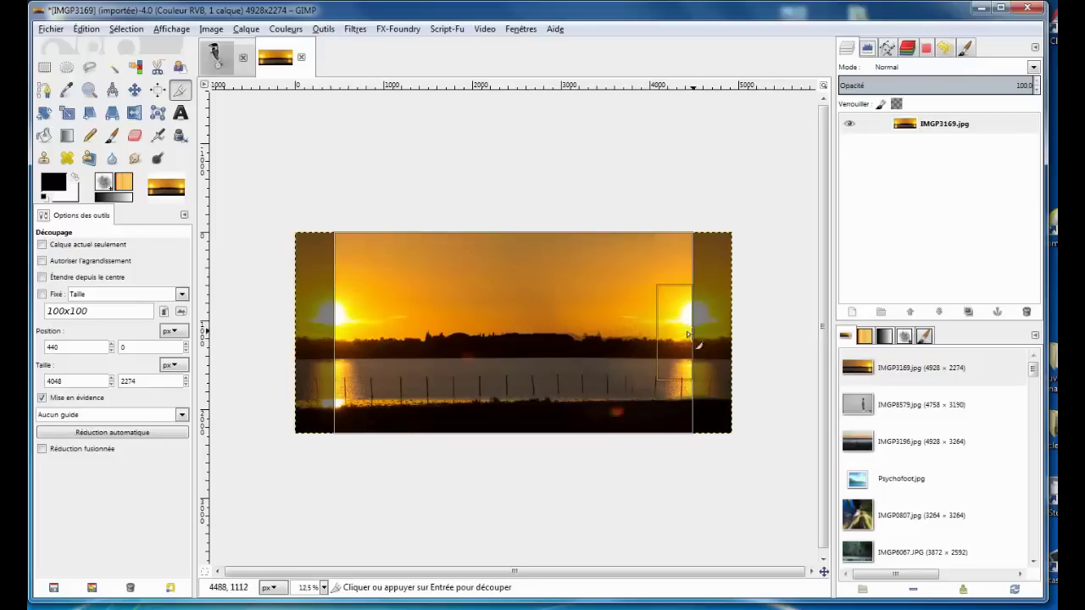
drag(358, 325, 353, 331)
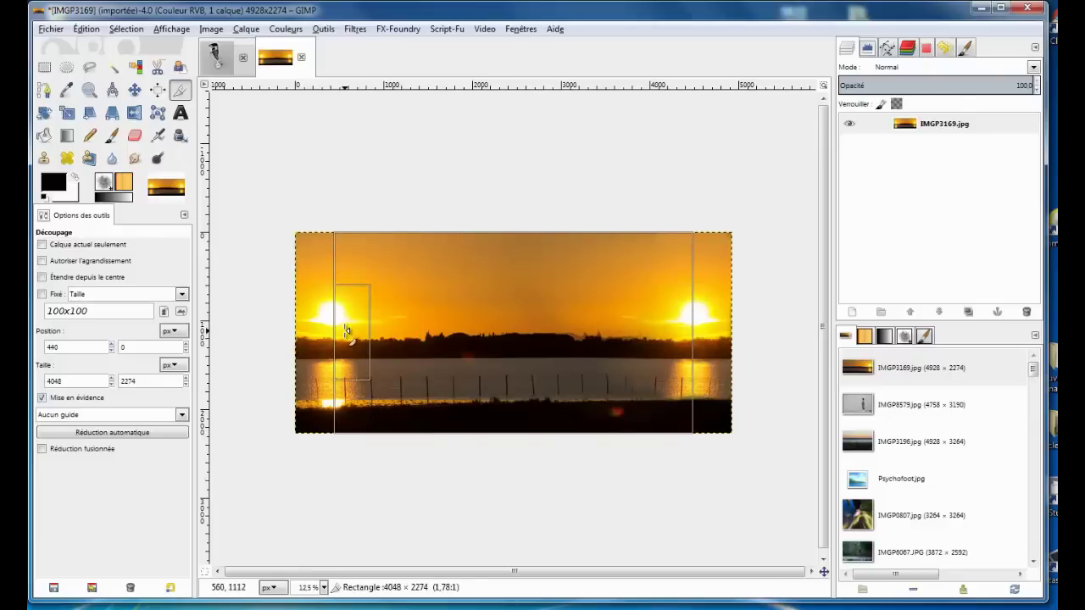
click(688, 360)
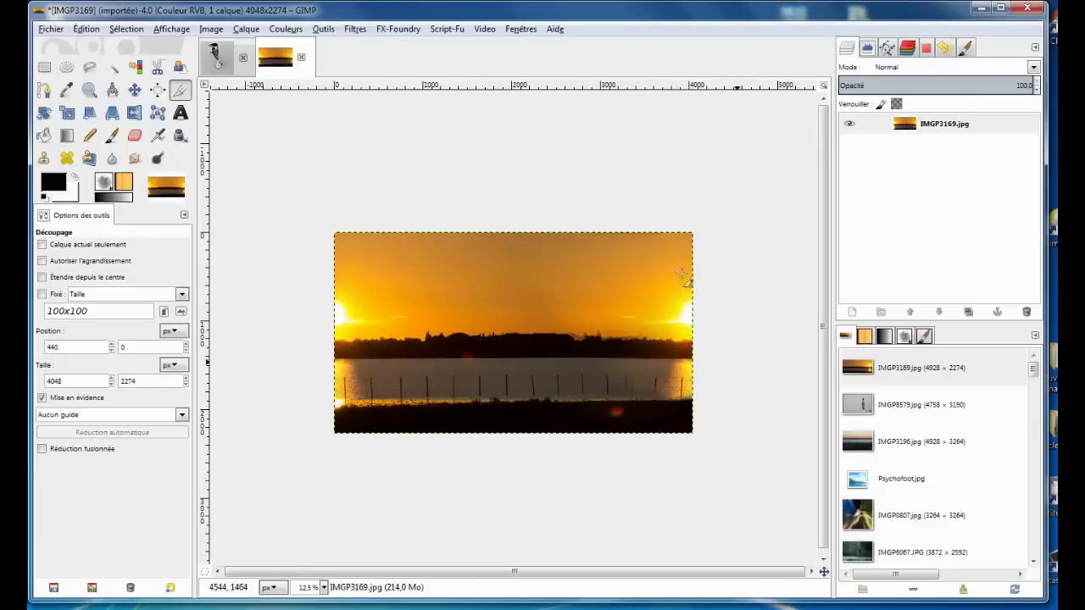
Apply Polar Coordinates with a 359 offset angle to wrap the sunset into a planet.
click(355, 29)
mouse_move(382, 138)
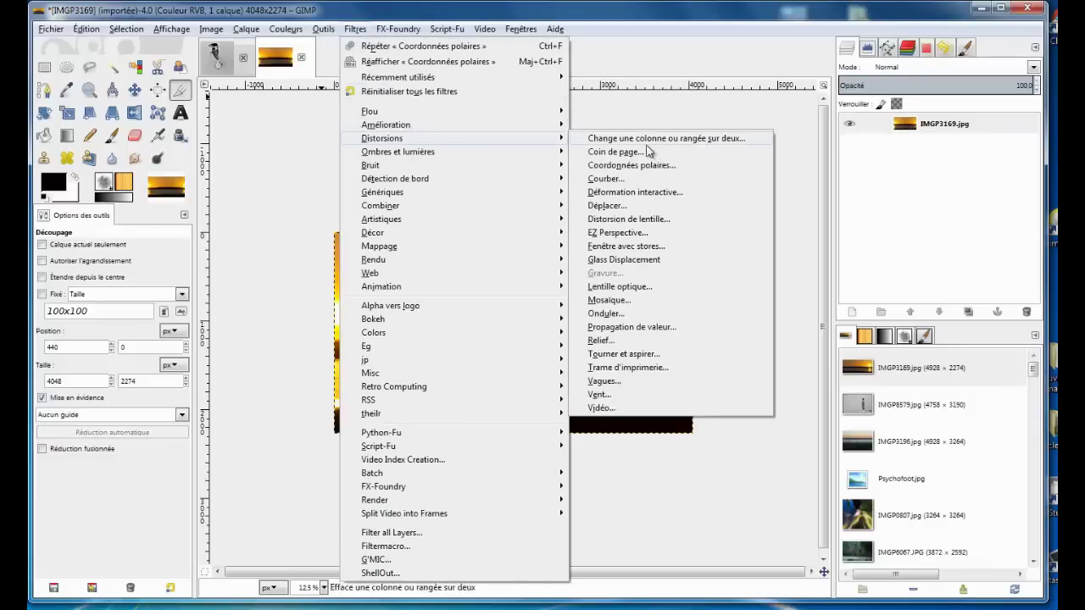
click(661, 165)
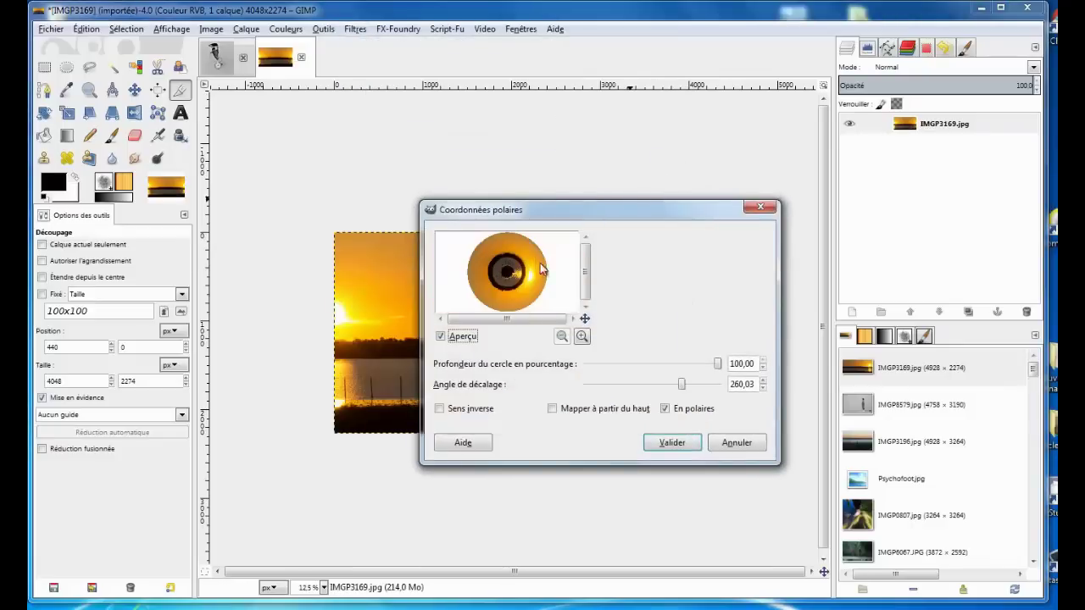
drag(683, 383, 706, 382)
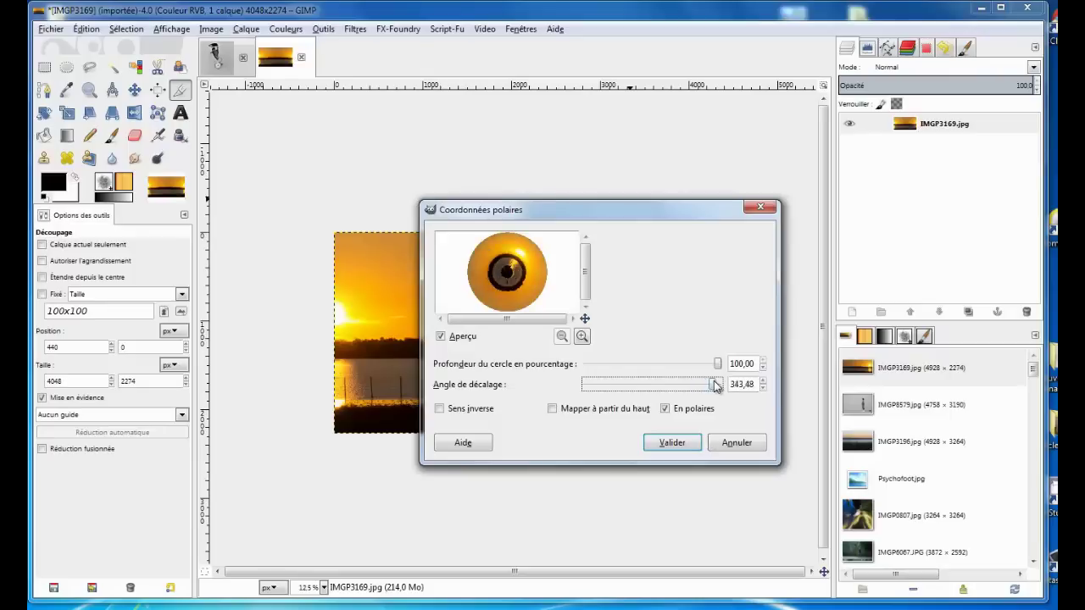
drag(725, 388, 721, 386)
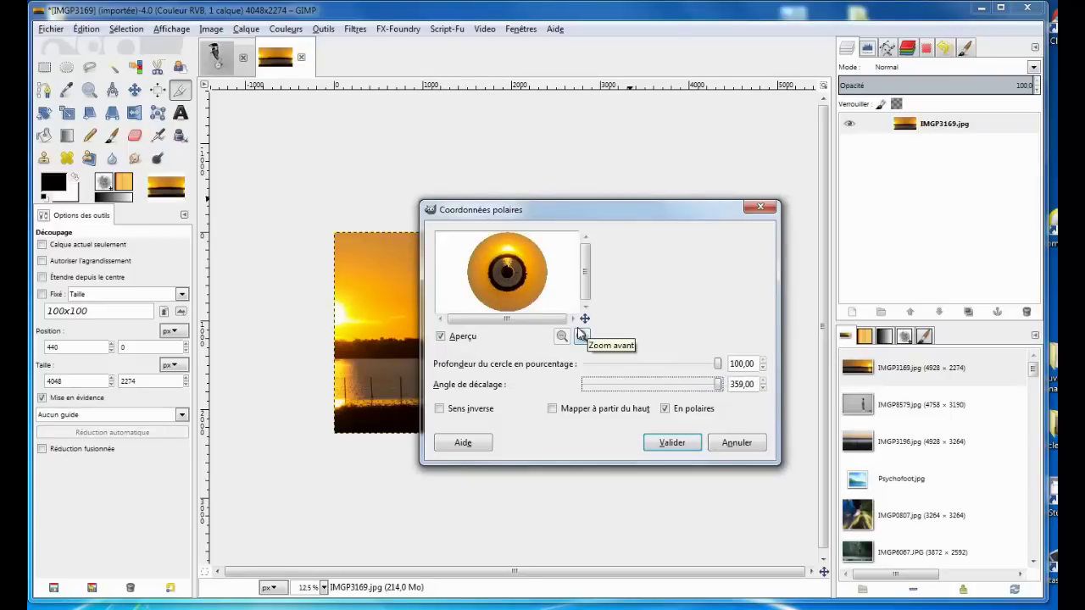
click(683, 444)
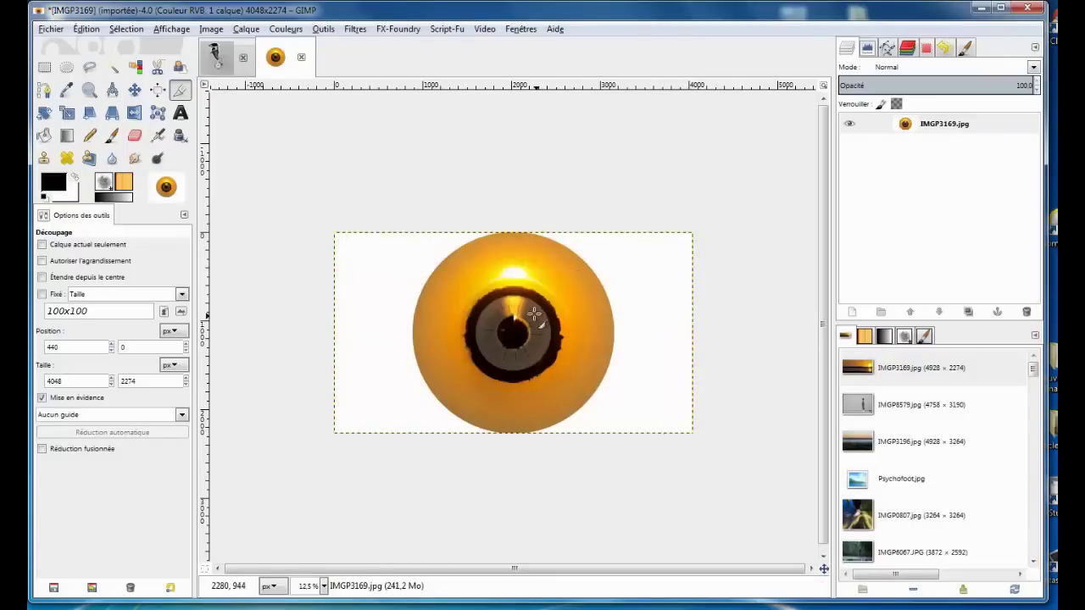
Zoom to 150% on the planet's central seam and select the Clone tool.
ctrl+scroll(502, 269, up, 2)
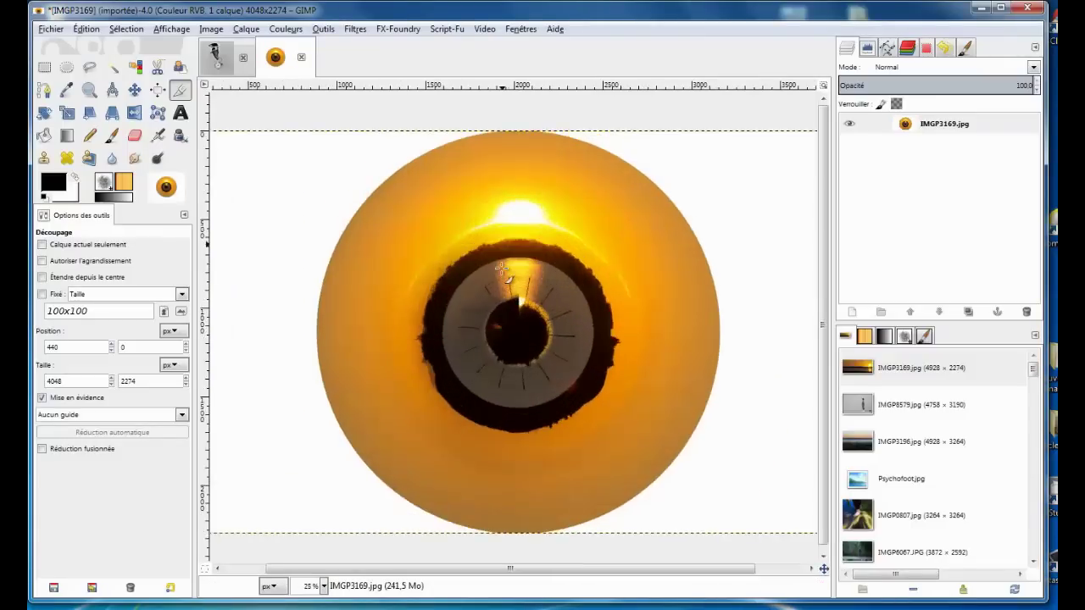
ctrl+scroll(502, 269, up, 1)
ctrl+scroll(501, 270, up, 1)
ctrl+scroll(502, 270, down, 1)
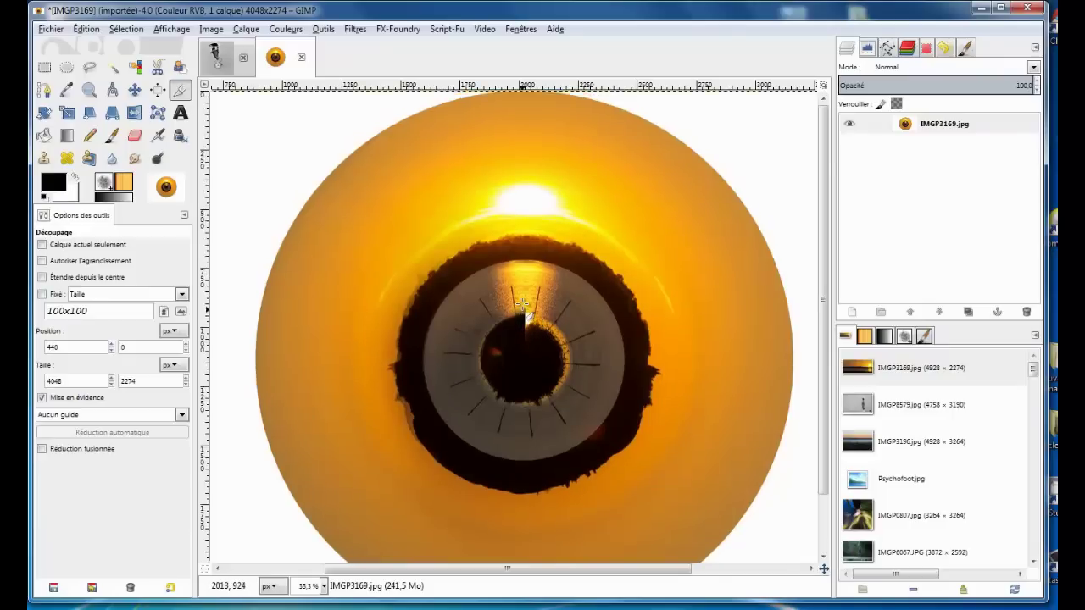
scroll(523, 298, up, 2)
scroll(547, 343, up, 1)
scroll(546, 343, up, 1)
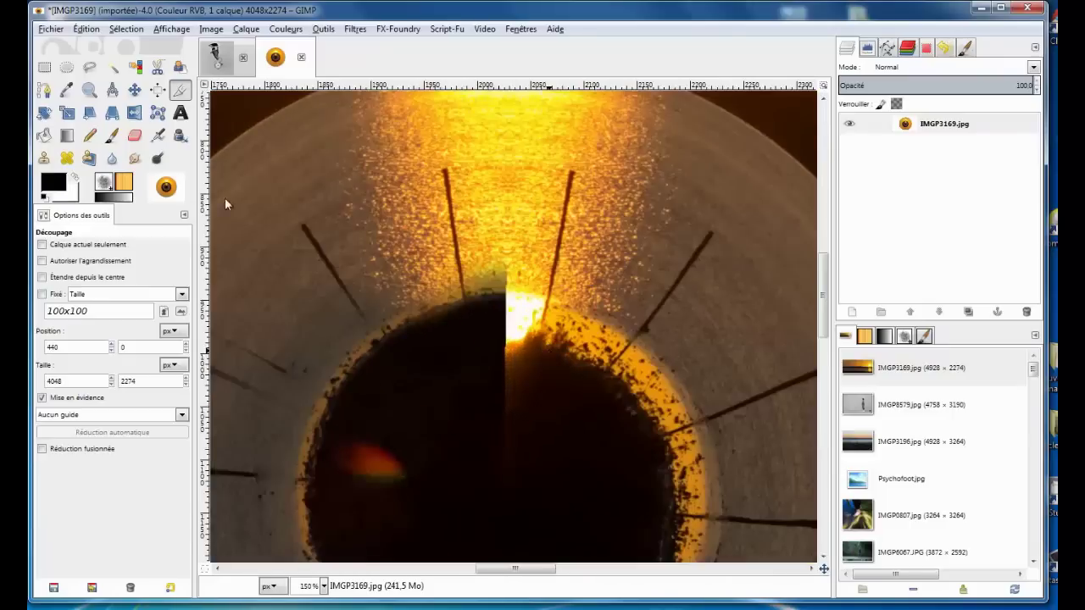
click(44, 158)
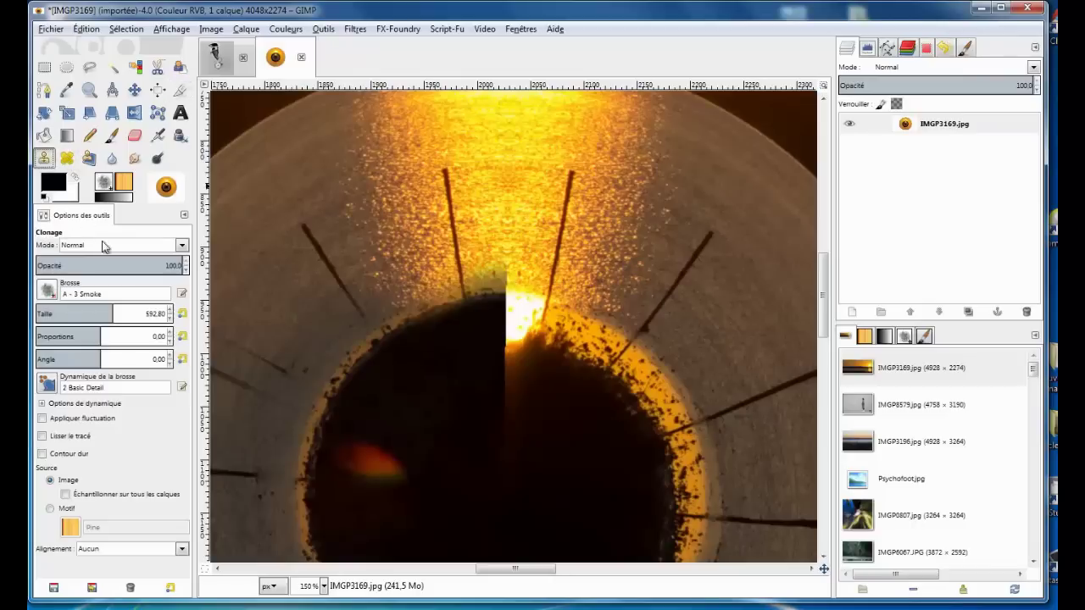
Set the clone brush to 2. Hardness 075 at a much smaller size.
click(48, 291)
click(85, 330)
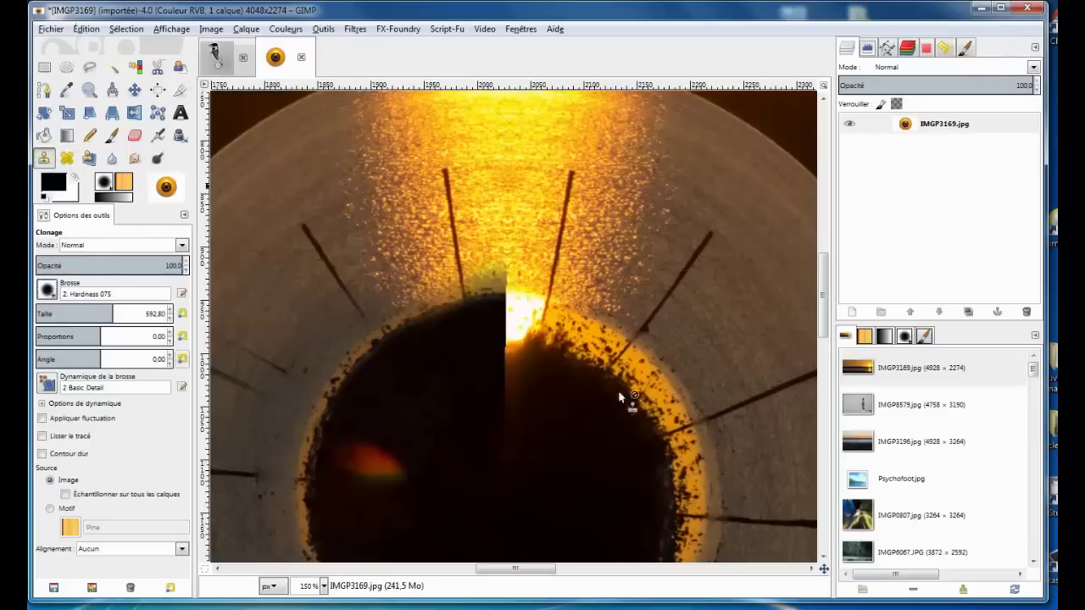
click(51, 315)
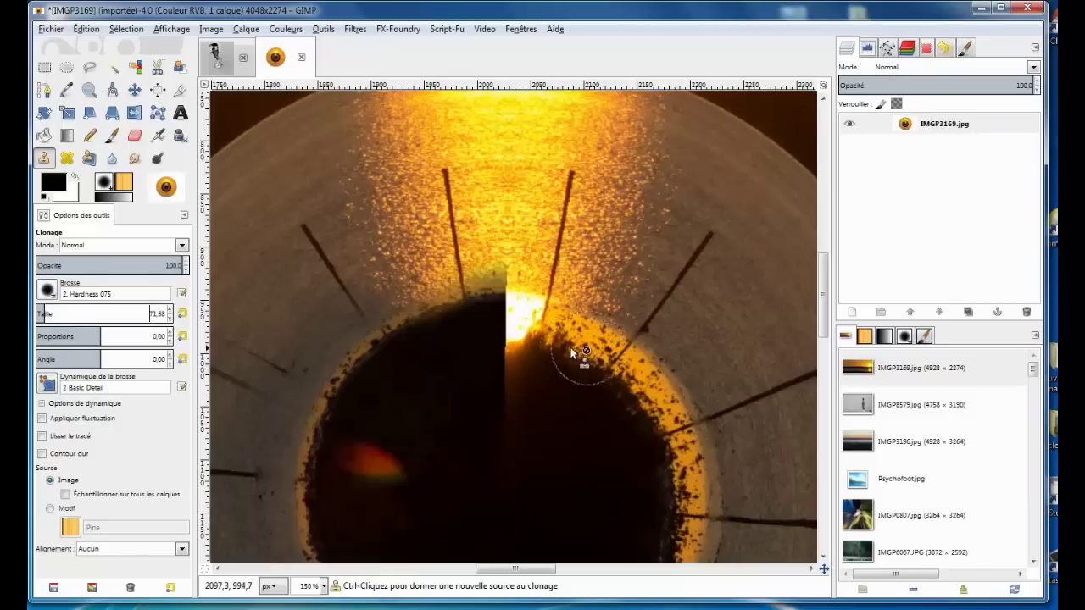
Clone dark texture over the bright sun spot and orange rim around the black centre.
drag(565, 358, 518, 346)
key(ctrl)
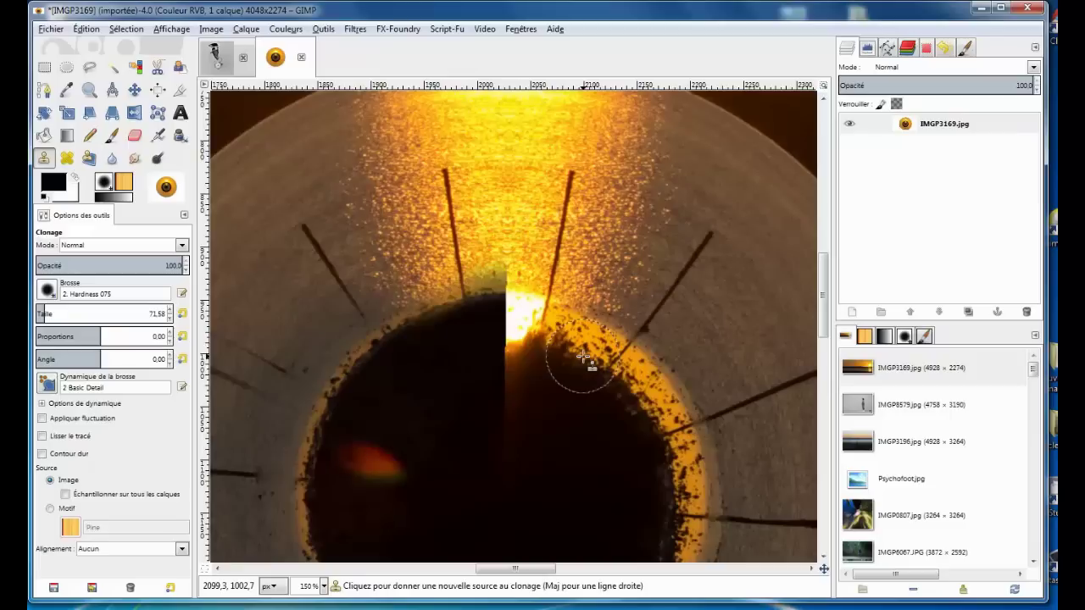
ctrl+click(583, 358)
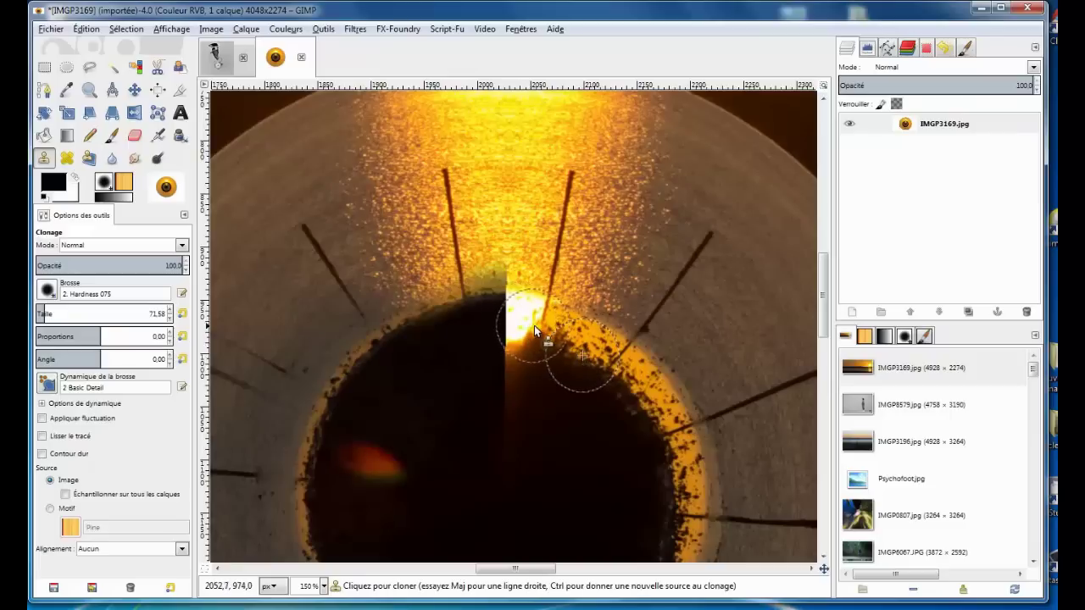
click(513, 324)
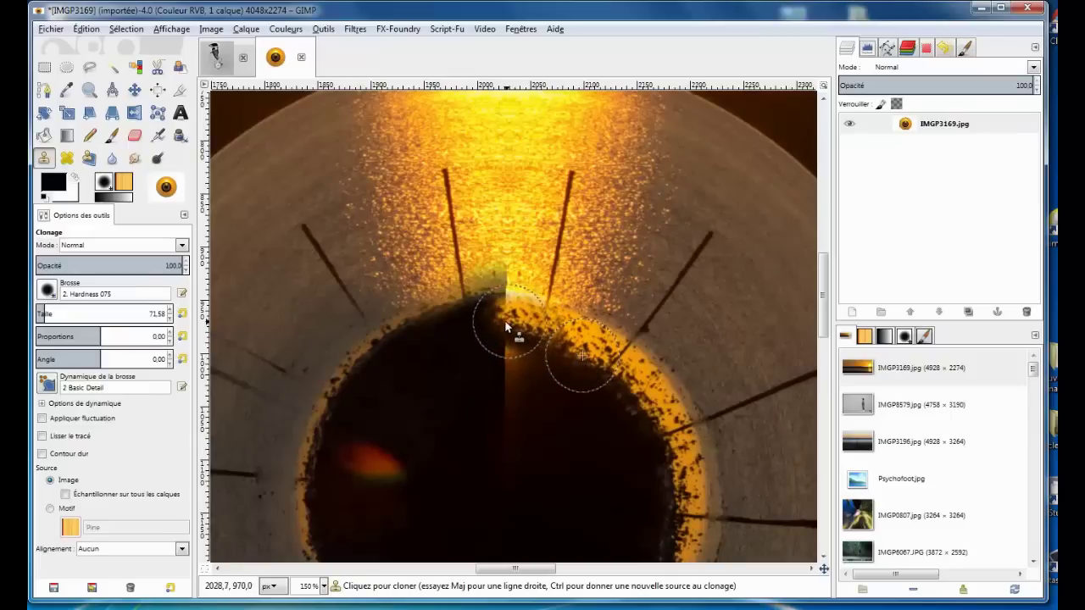
drag(498, 321, 565, 394)
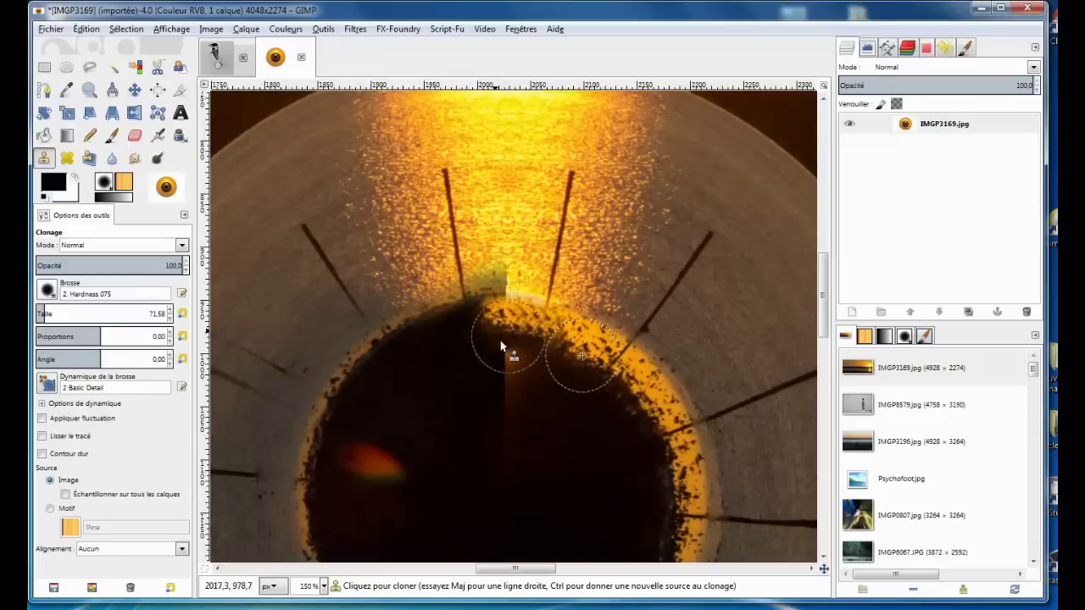
drag(516, 325, 583, 428)
ctrl+click(585, 435)
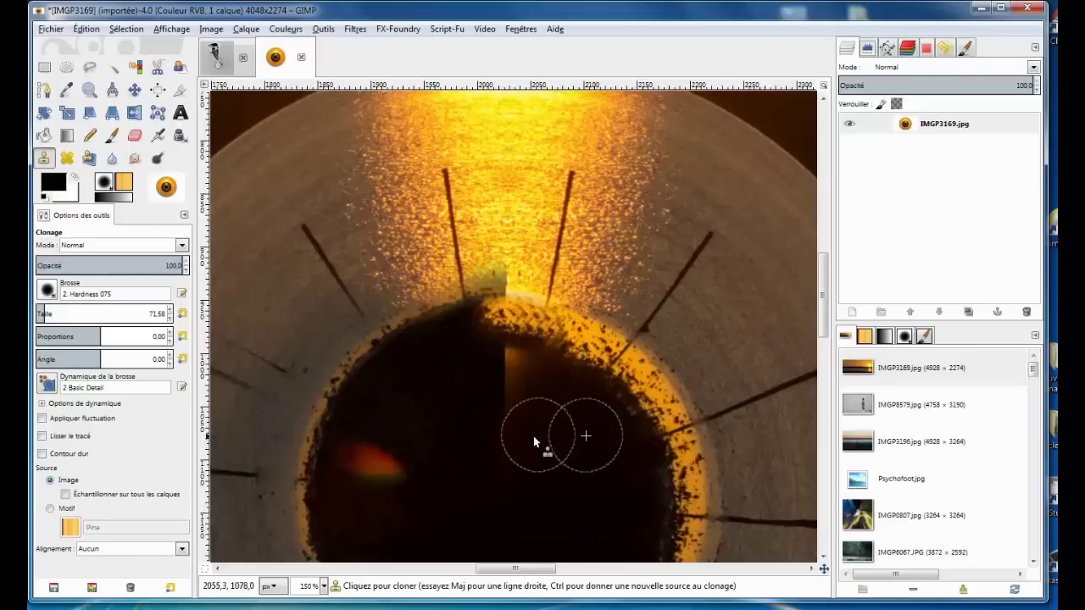
ctrl+click(568, 490)
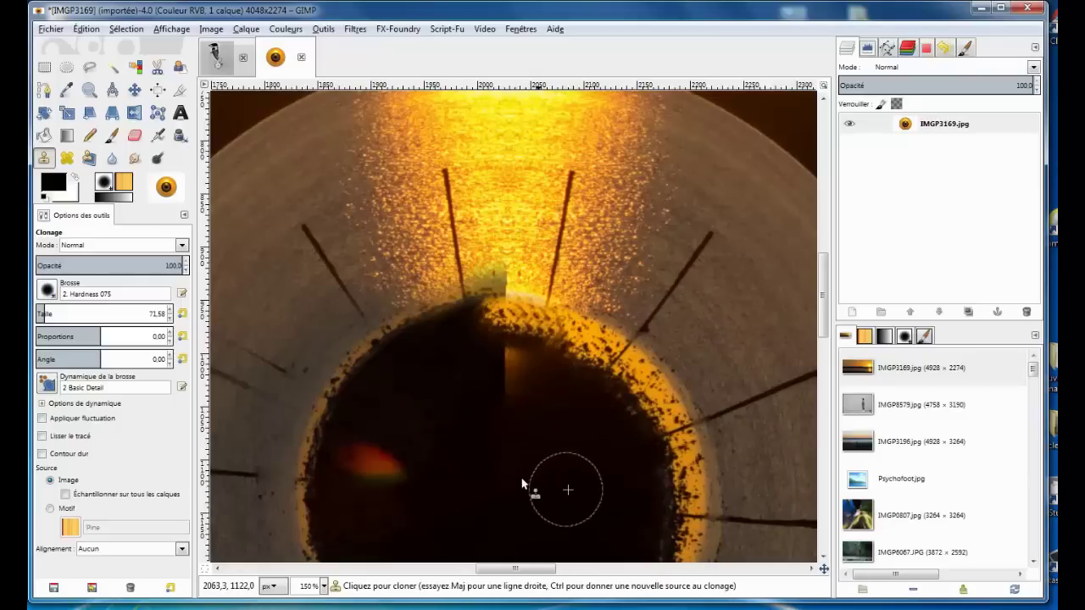
ctrl+click(573, 409)
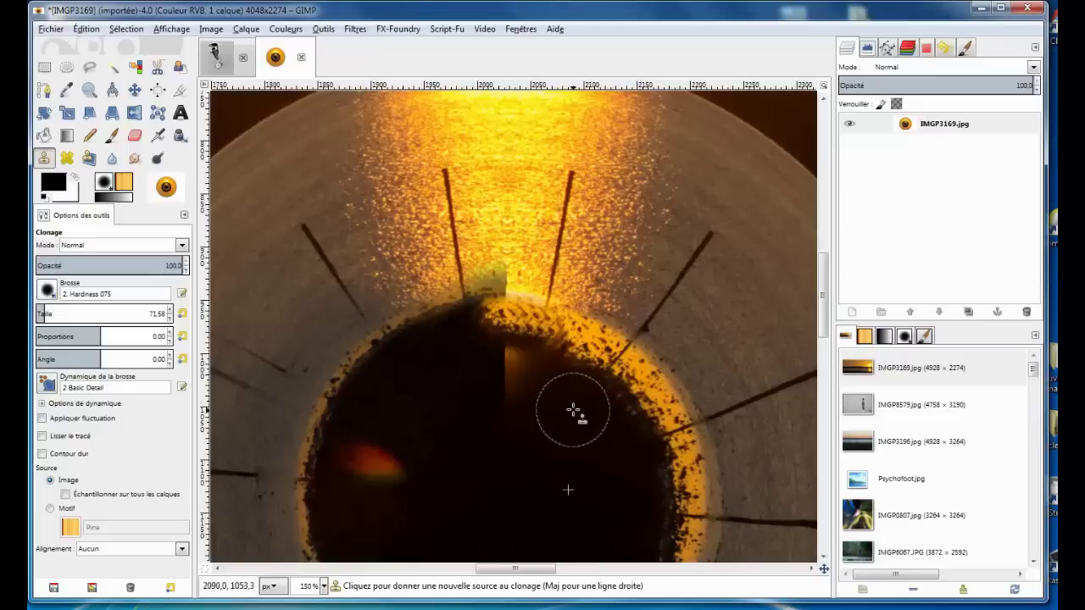
click(515, 381)
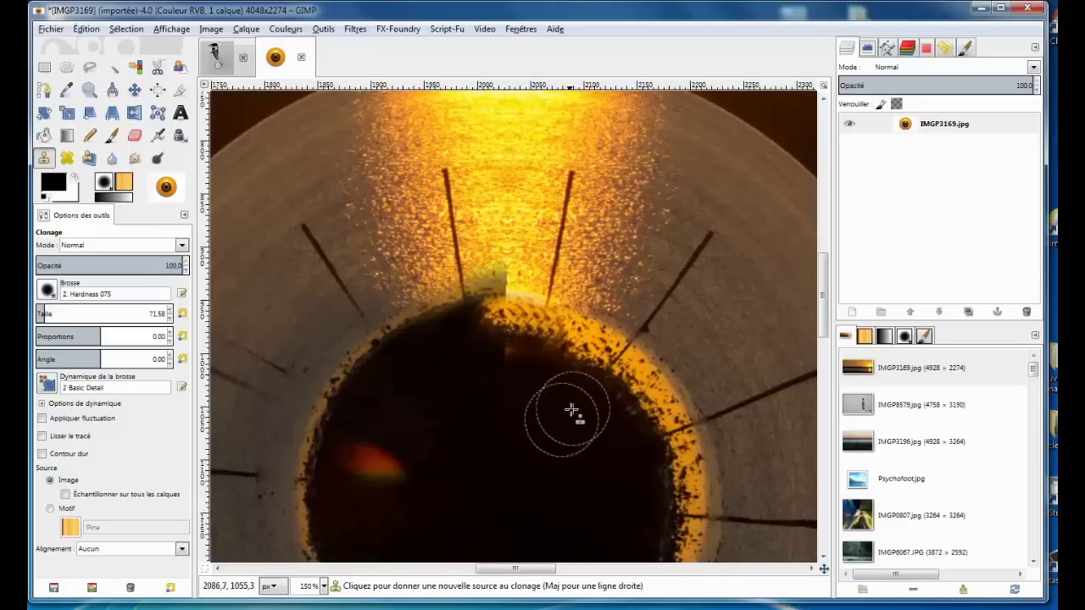
ctrl+click(463, 371)
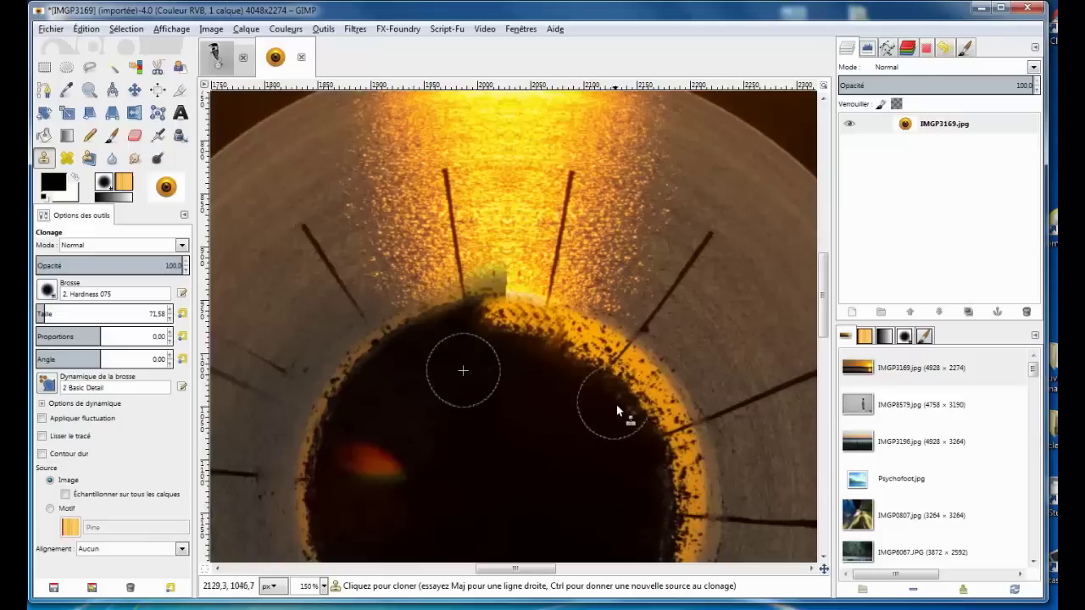
Zoom in and resample dark clone sources near the centre's top edge.
scroll(552, 343, down, 1)
scroll(546, 344, down, 1)
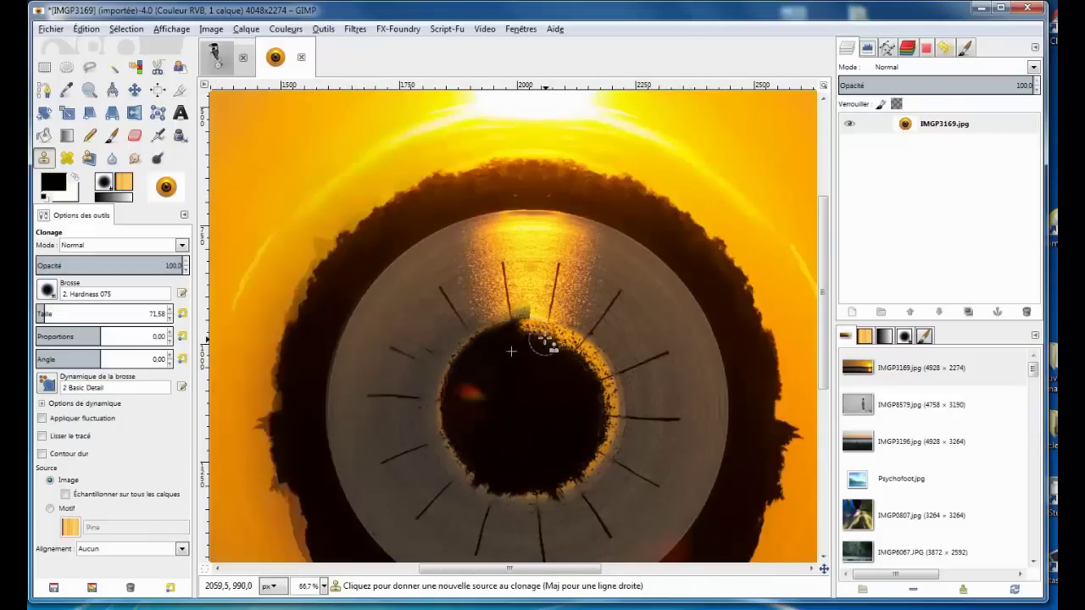
scroll(543, 344, up, 1)
scroll(544, 339, up, 2)
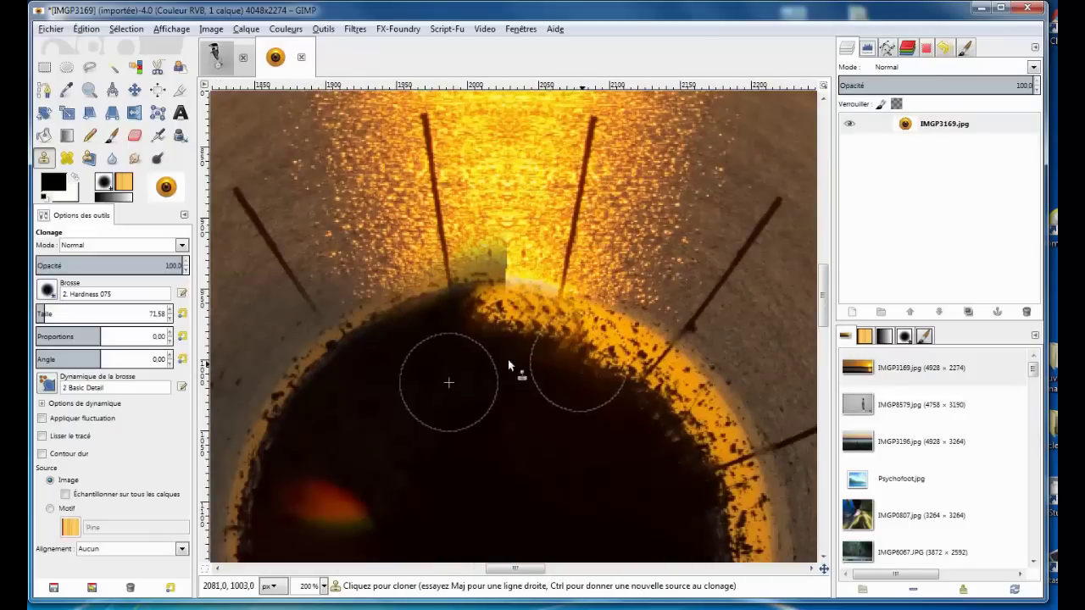
ctrl+click(454, 381)
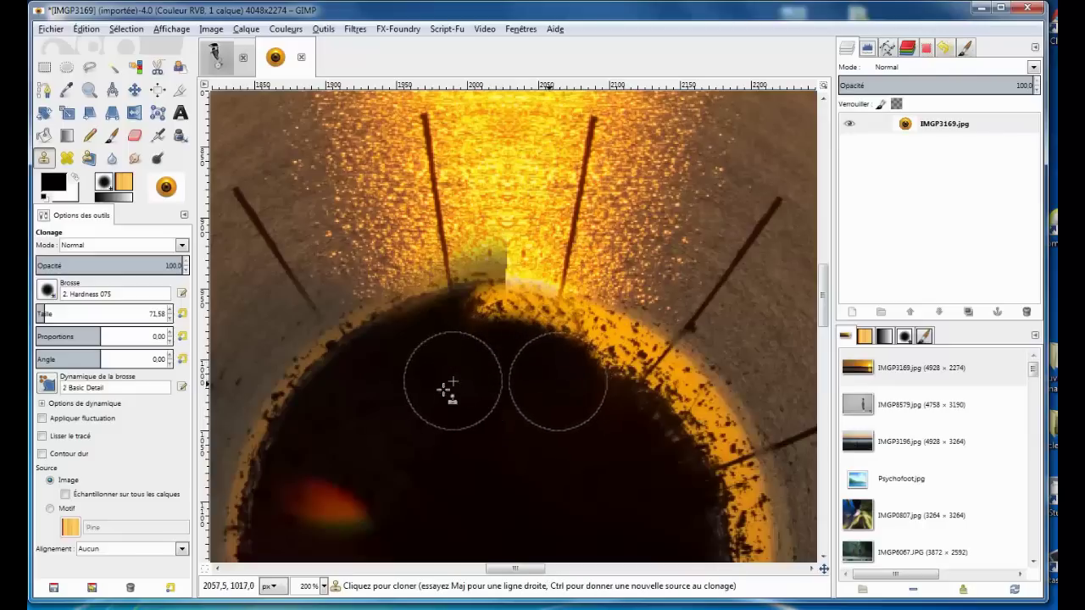
key(ctrl)
ctrl+click(576, 430)
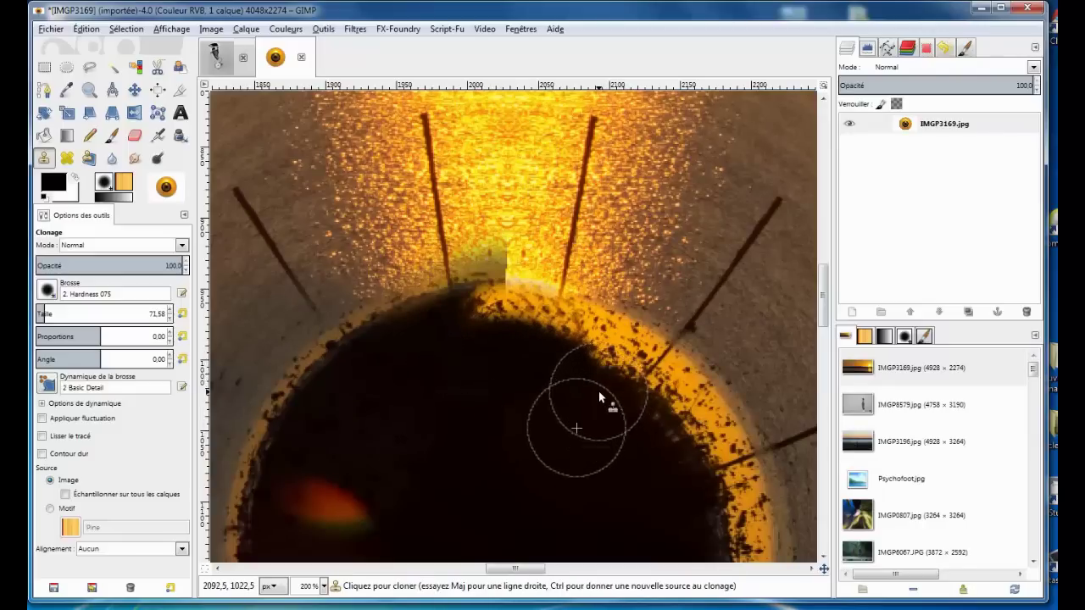
ctrl+click(475, 361)
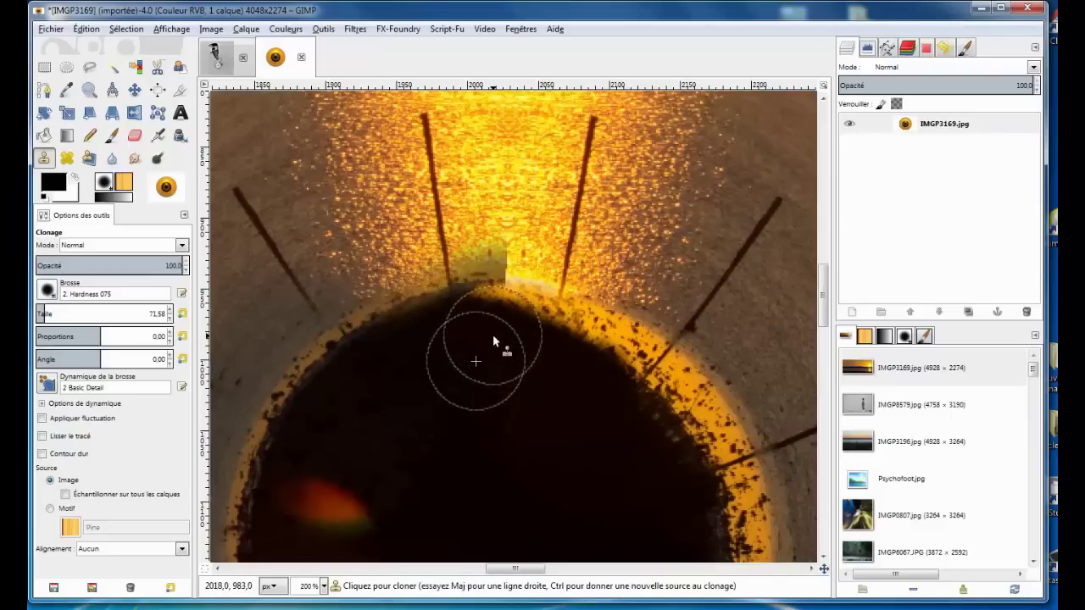
Clone golden texture over the pale square patch above the dark centre.
ctrl+scroll(479, 285, up, 1)
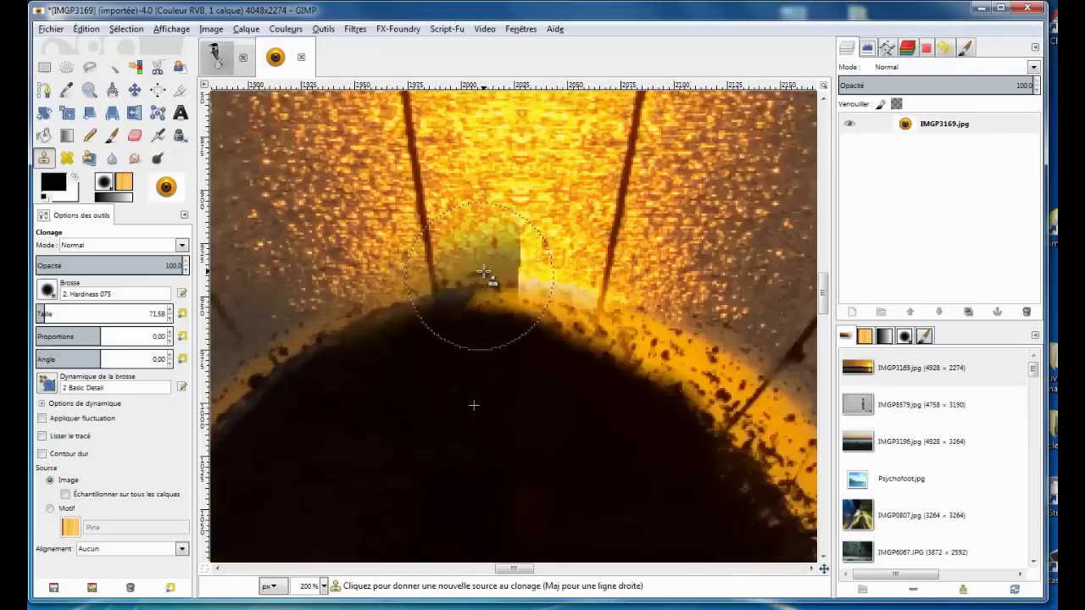
ctrl+scroll(509, 293, up, 1)
ctrl+scroll(525, 368, down, 2)
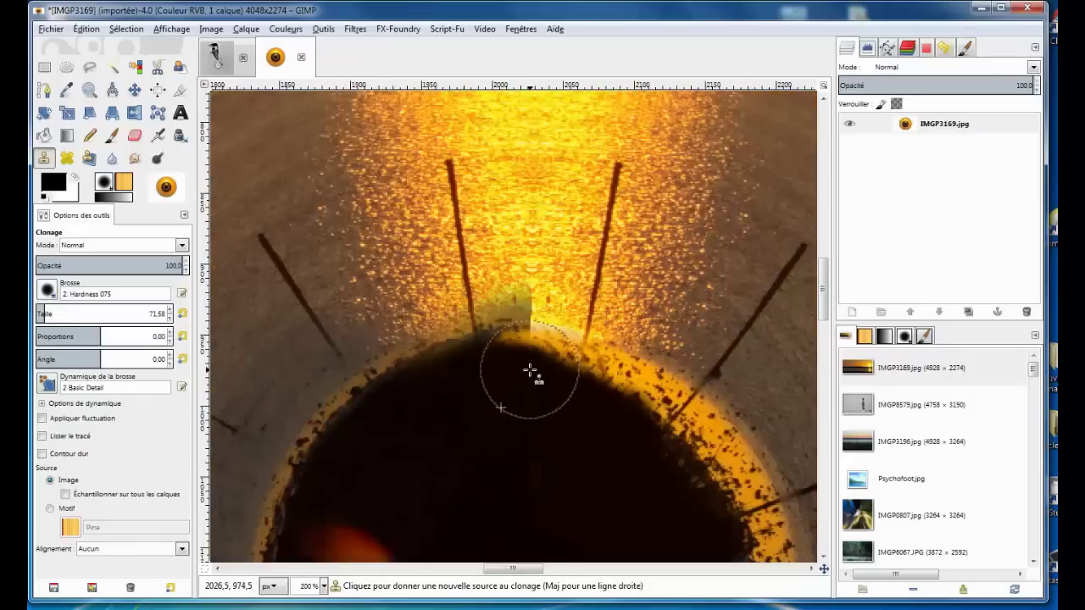
ctrl+click(536, 222)
mouse_move(522, 307)
mouse_down()
mouse_move(527, 288)
mouse_move(516, 288)
mouse_move(549, 283)
mouse_up()
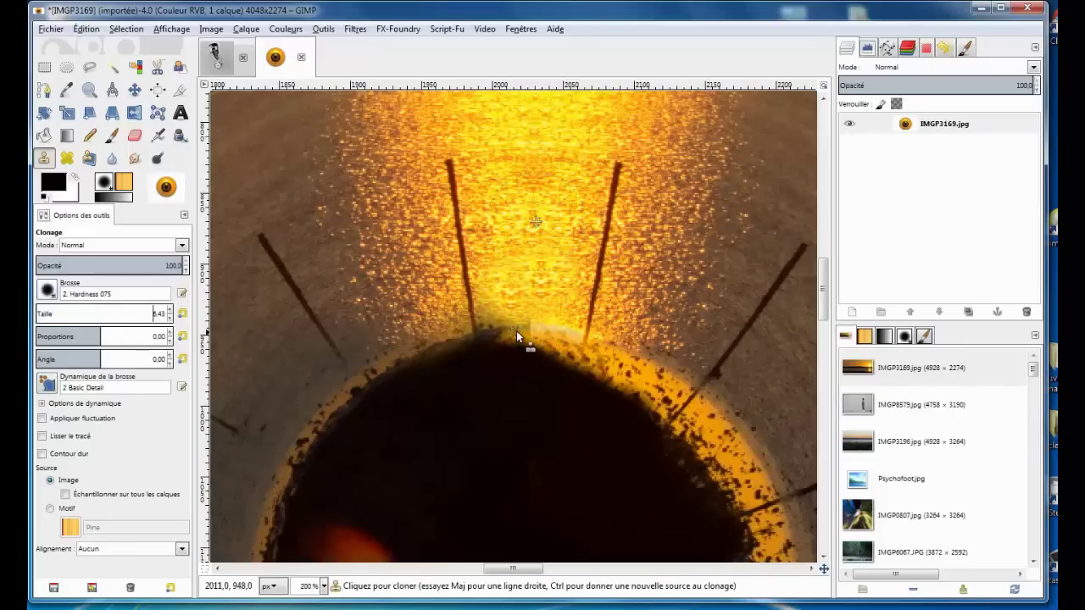
Patch the leftover notch with nearby golden texture, then zoom back out.
scroll(533, 328, up, 1)
scroll(534, 327, up, 1)
scroll(478, 330, up, 2)
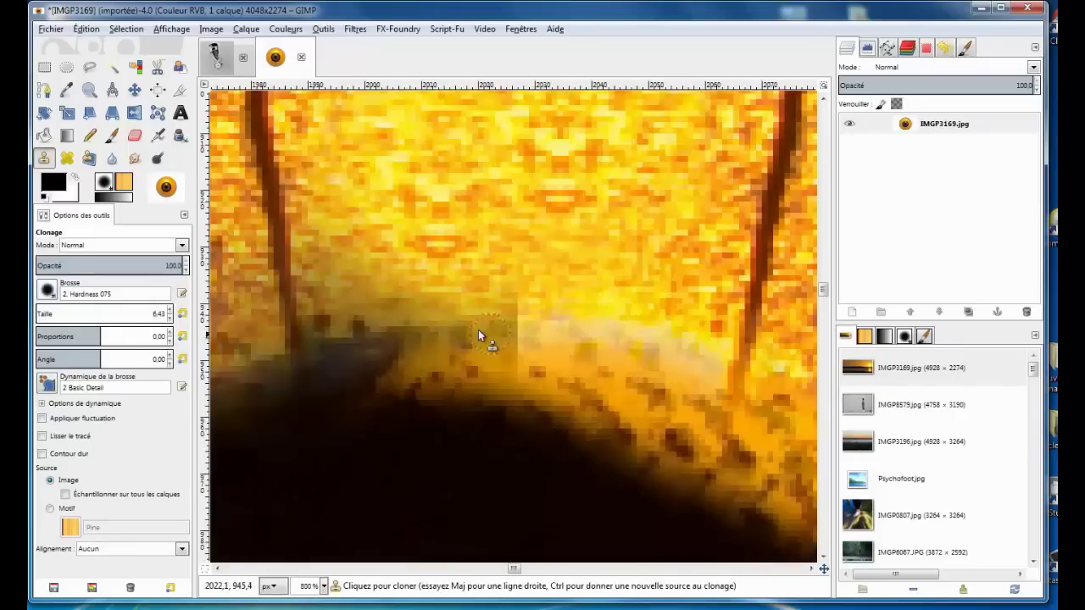
ctrl+click(489, 300)
ctrl+click(529, 366)
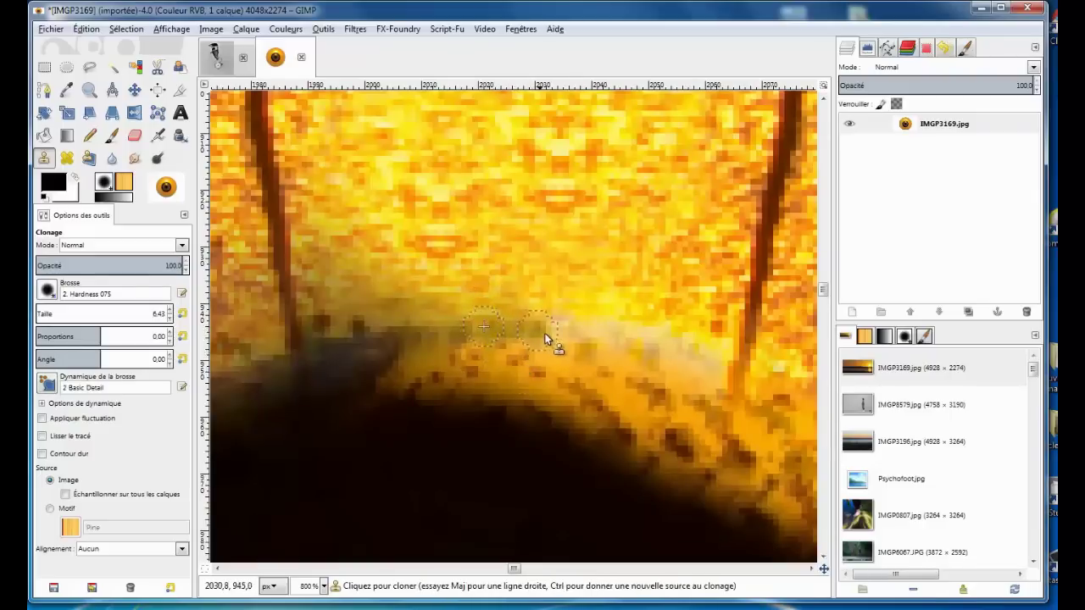
ctrl+click(648, 311)
ctrl+click(473, 282)
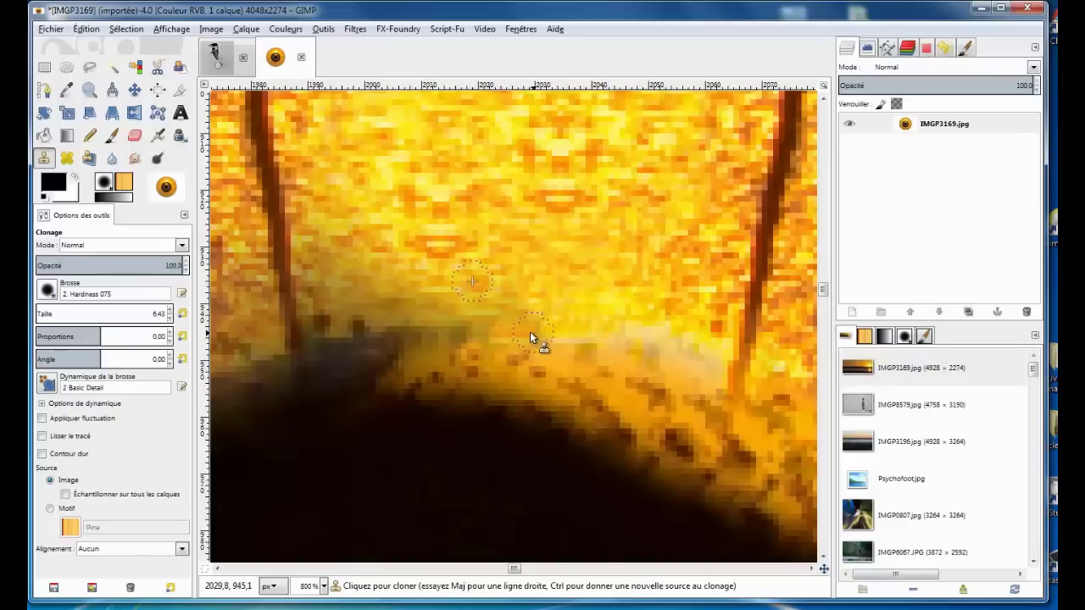
ctrl+click(431, 298)
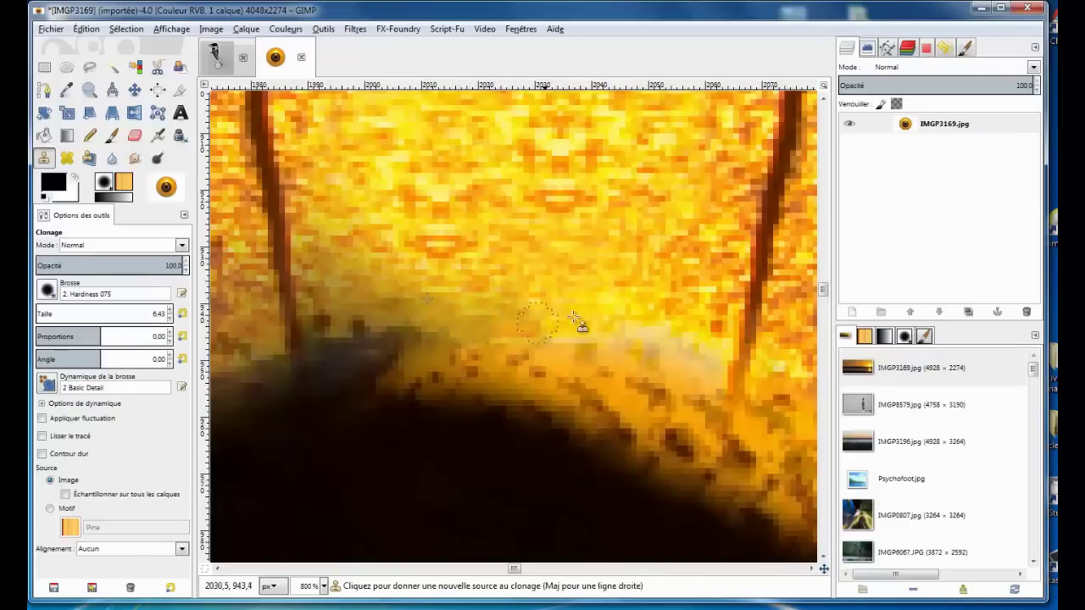
scroll(585, 327, down, 2)
scroll(584, 327, down, 2)
scroll(579, 325, down, 1)
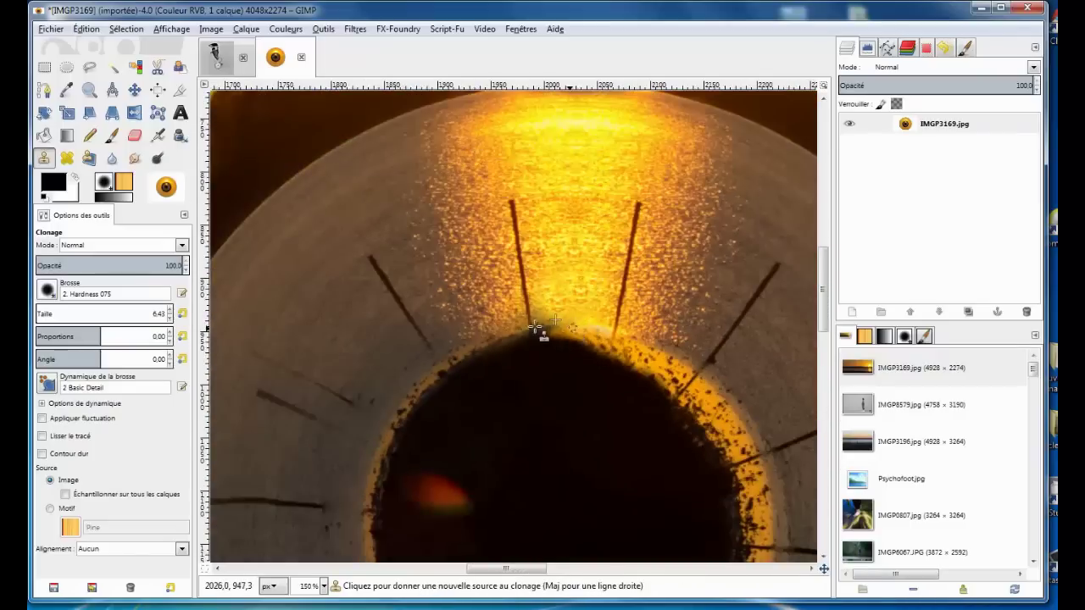
scroll(536, 329, down, 3)
scroll(531, 333, down, 1)
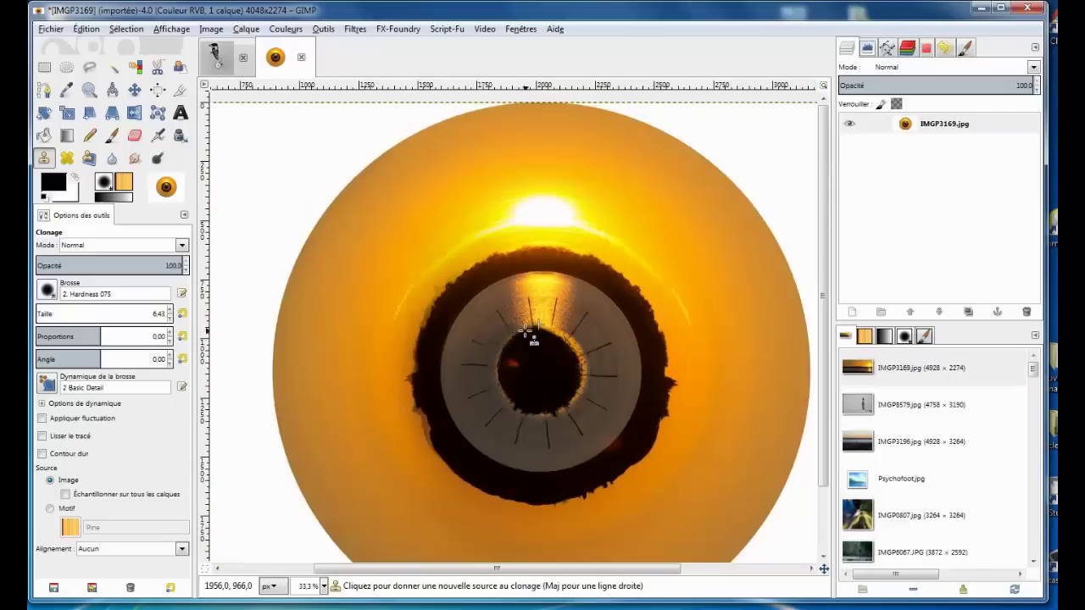
scroll(528, 333, down, 1)
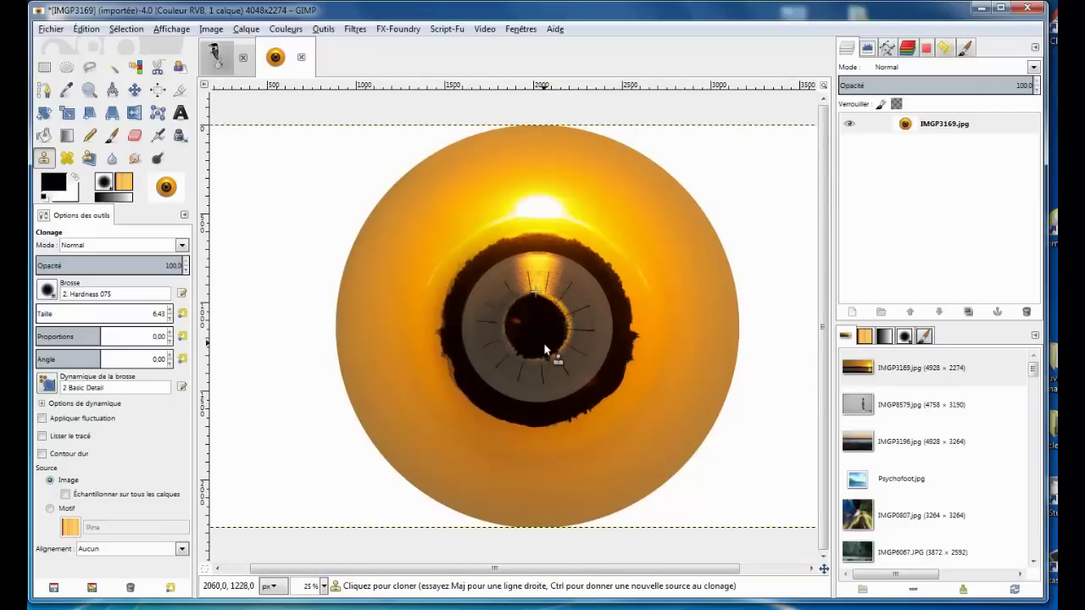
Draw a roughly square crop rectangle about 2288 pixels wide around the golden planet.
click(181, 91)
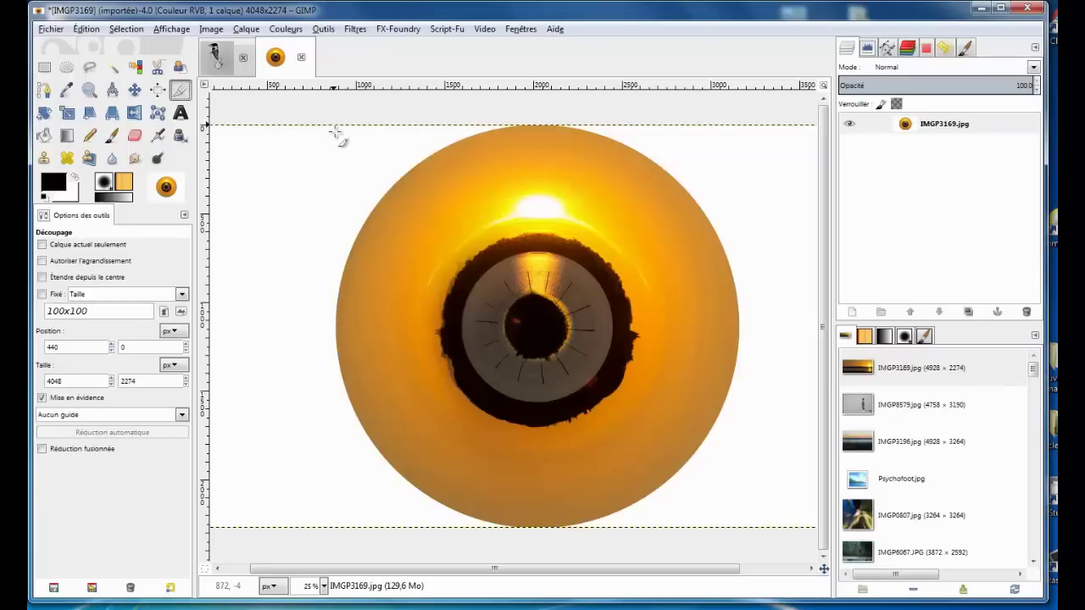
drag(335, 129, 746, 533)
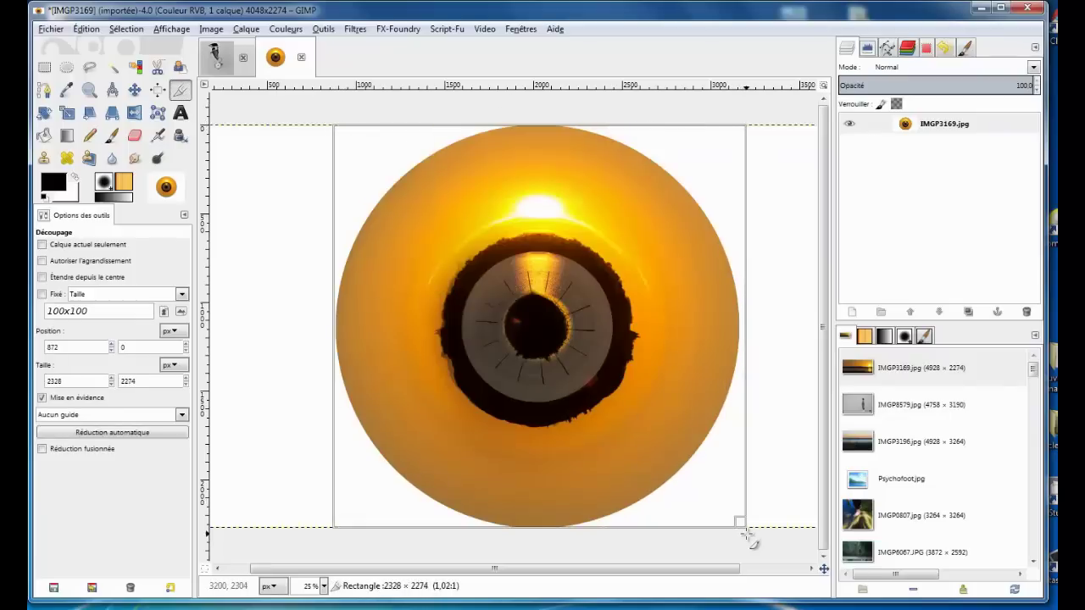
drag(747, 533, 742, 536)
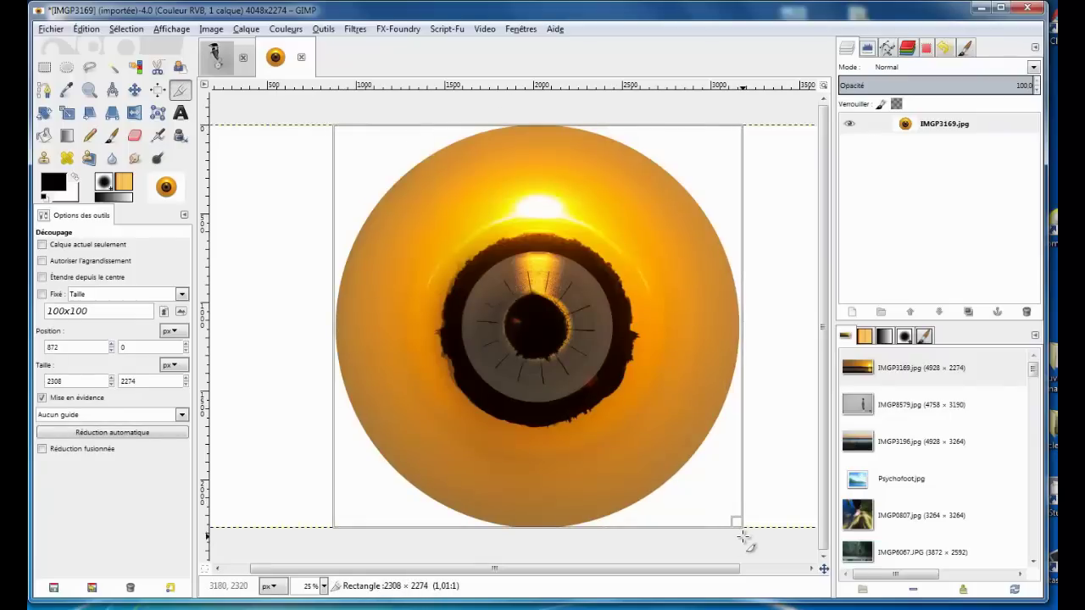
drag(727, 330, 719, 322)
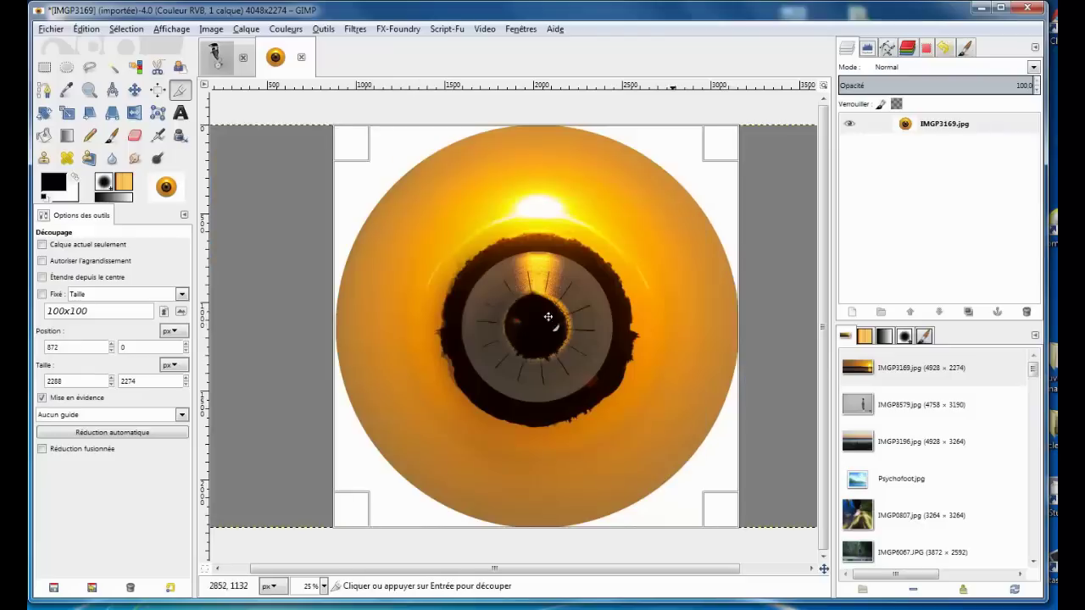
drag(343, 318, 346, 316)
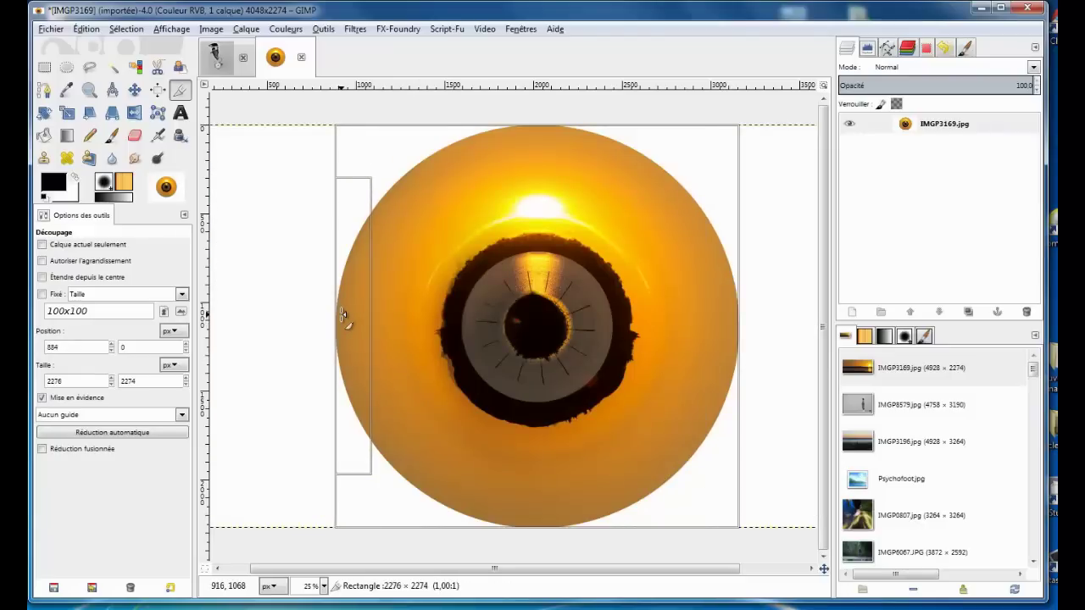
Add transparency to the image layer, undo an accidental clear, and cancel the crop.
right_click(944, 127)
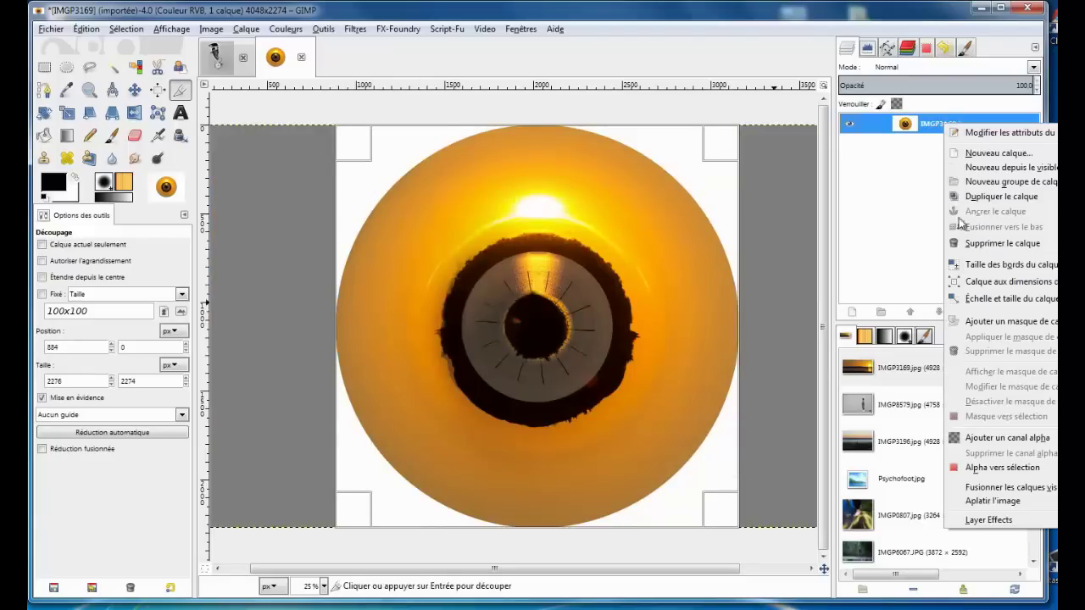
click(1008, 438)
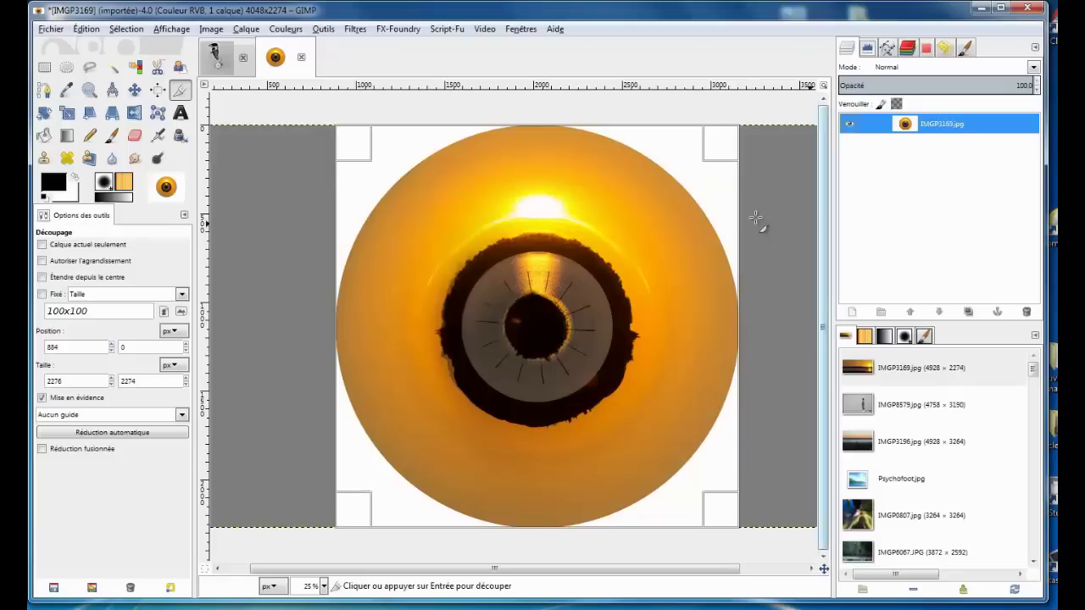
key(Delete)
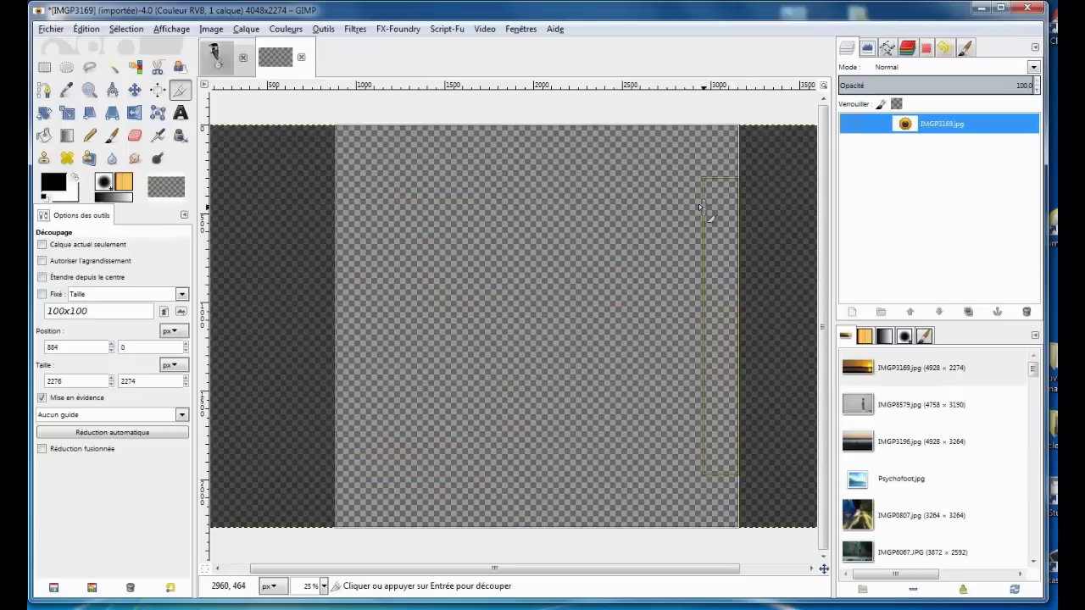
key(ctrl+z)
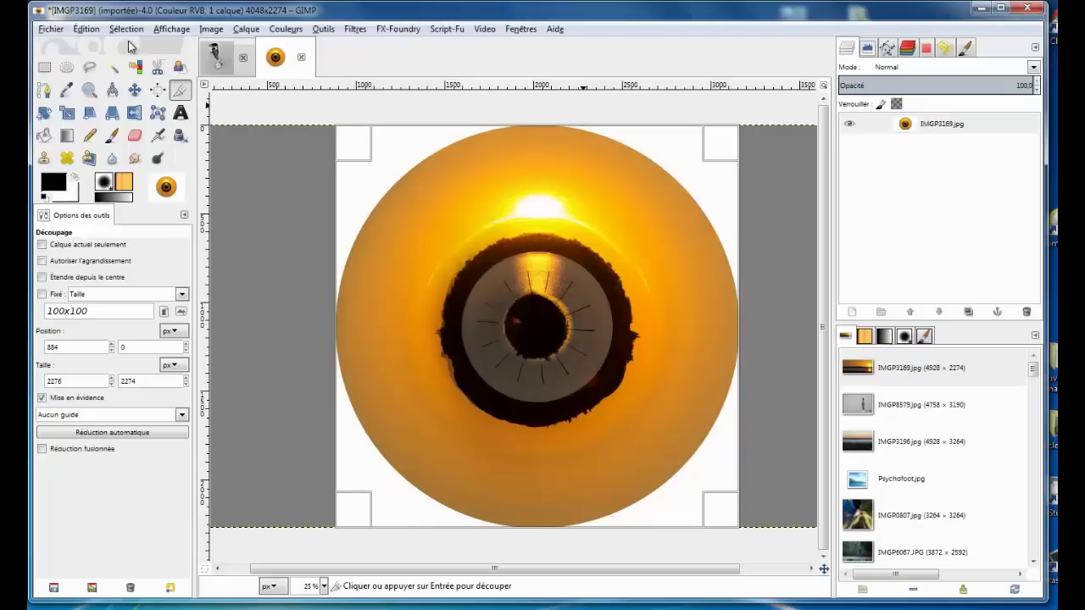
key(Escape)
right_click(936, 129)
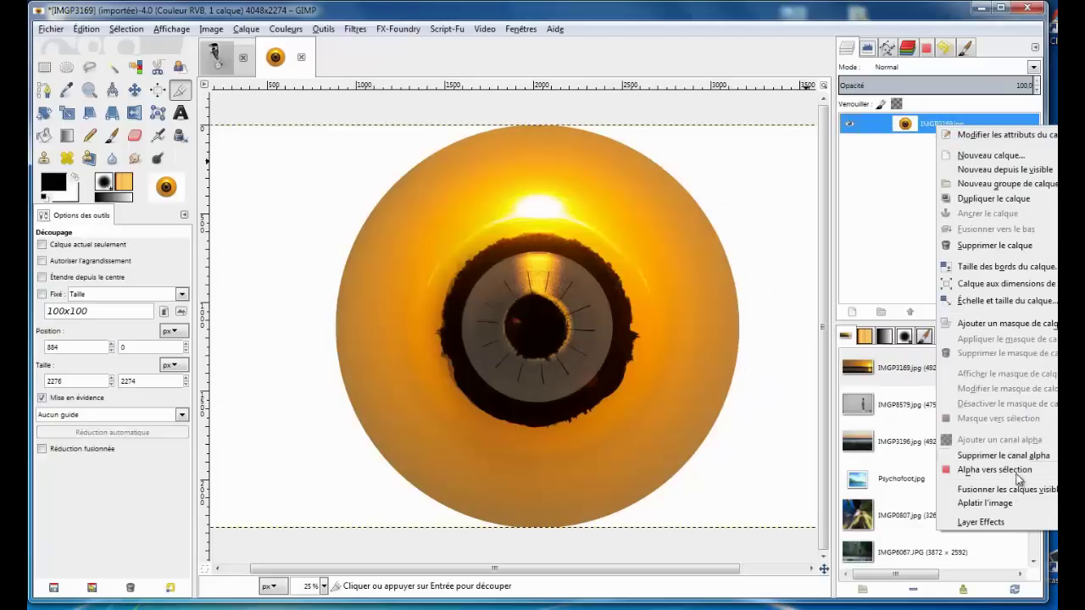
click(881, 182)
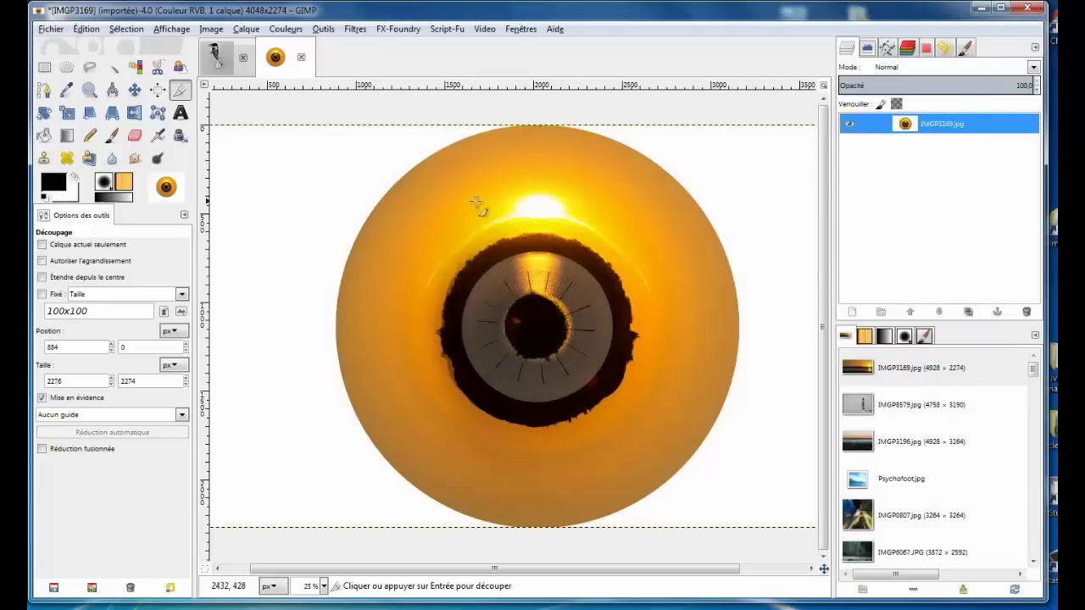
Crop the image to 2356×2270 around the whole golden circle.
click(180, 90)
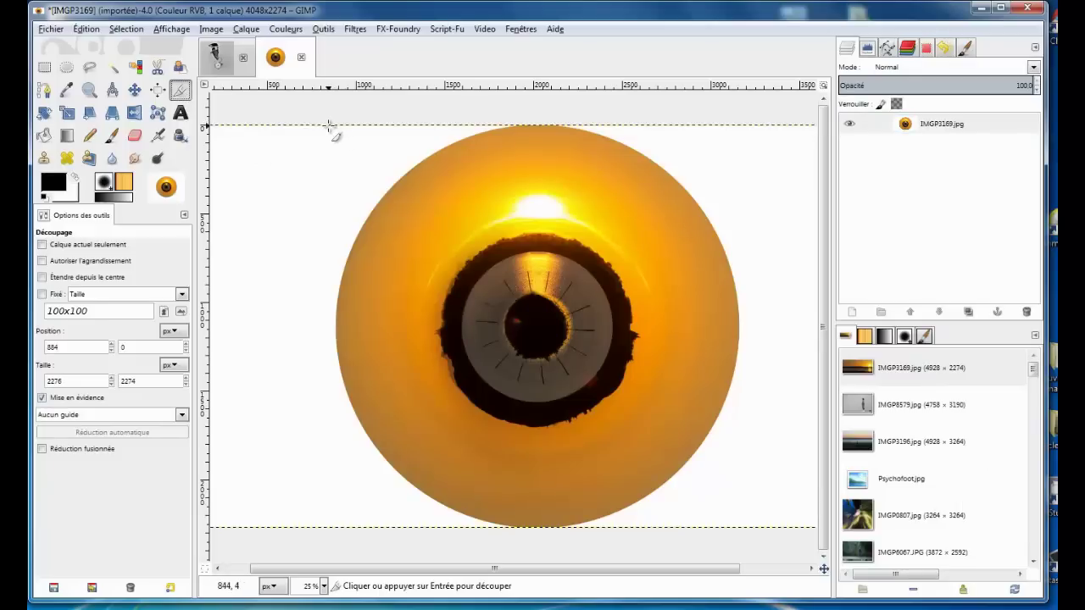
drag(329, 125, 751, 532)
key(Return)
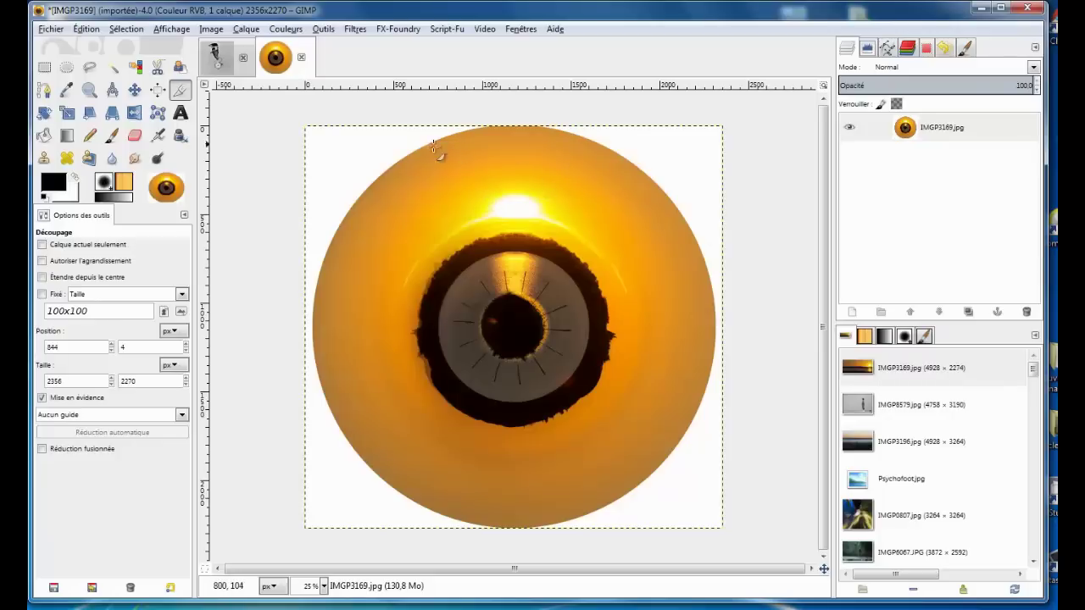
Fuzzy-select and cut the white areas left and right of the planet to transparency.
right_click(964, 127)
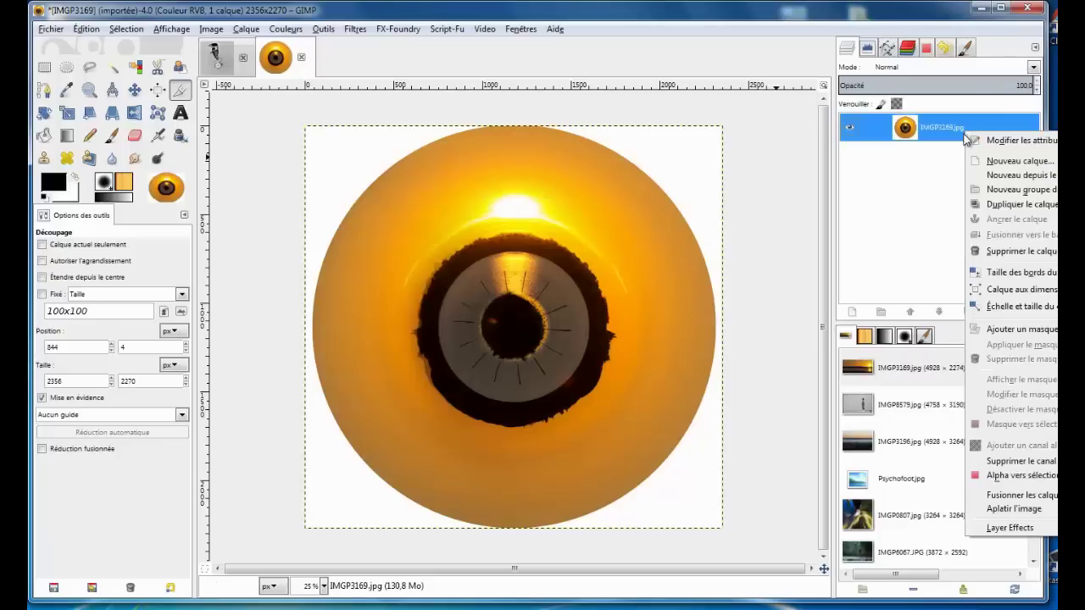
click(905, 219)
click(111, 67)
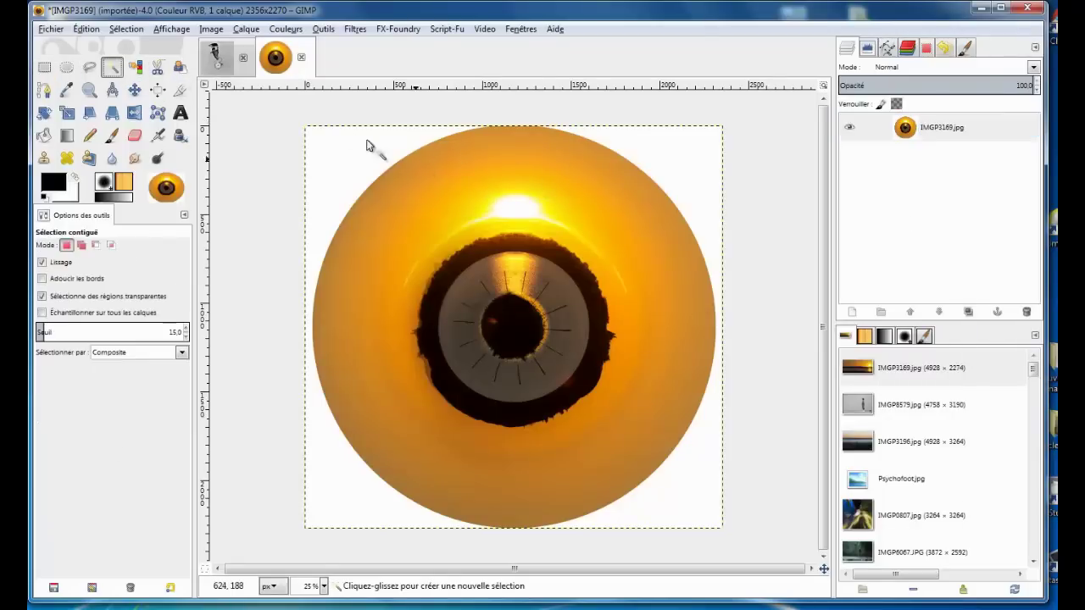
click(347, 144)
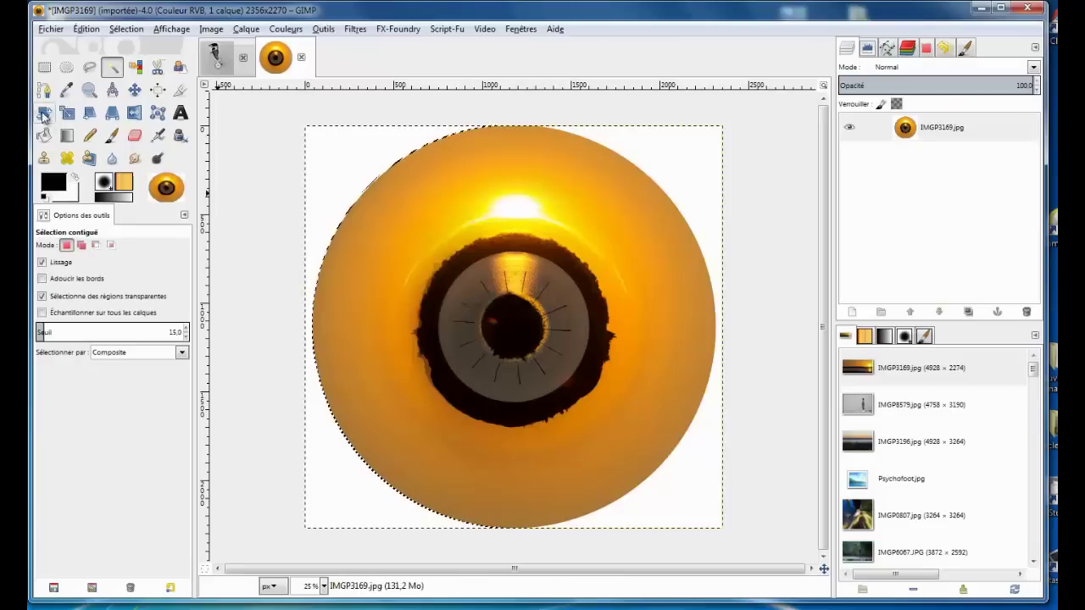
key(ctrl+x)
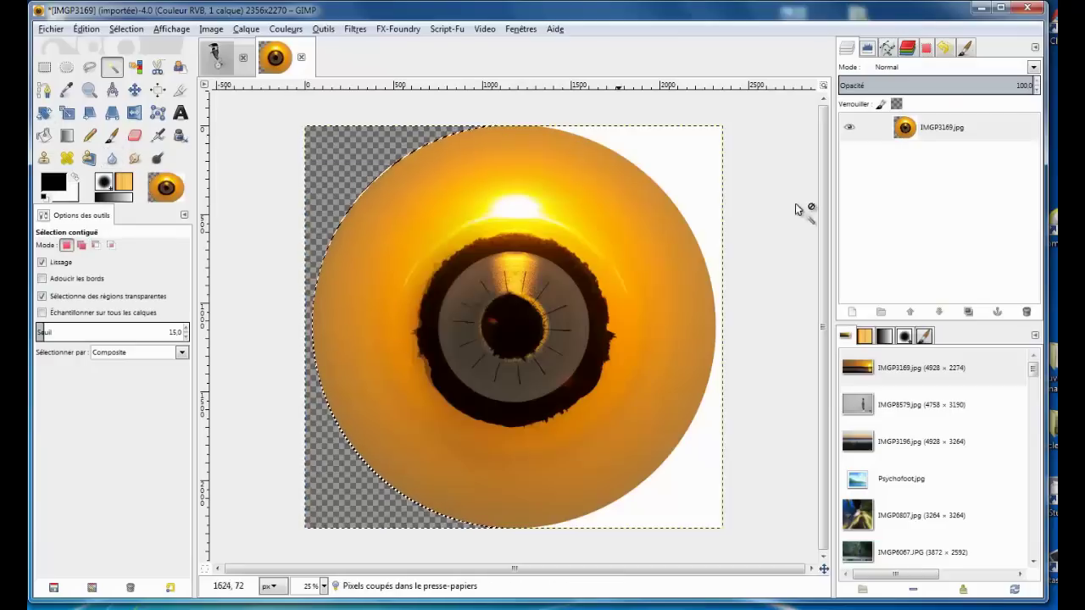
click(715, 169)
key(ctrl+x)
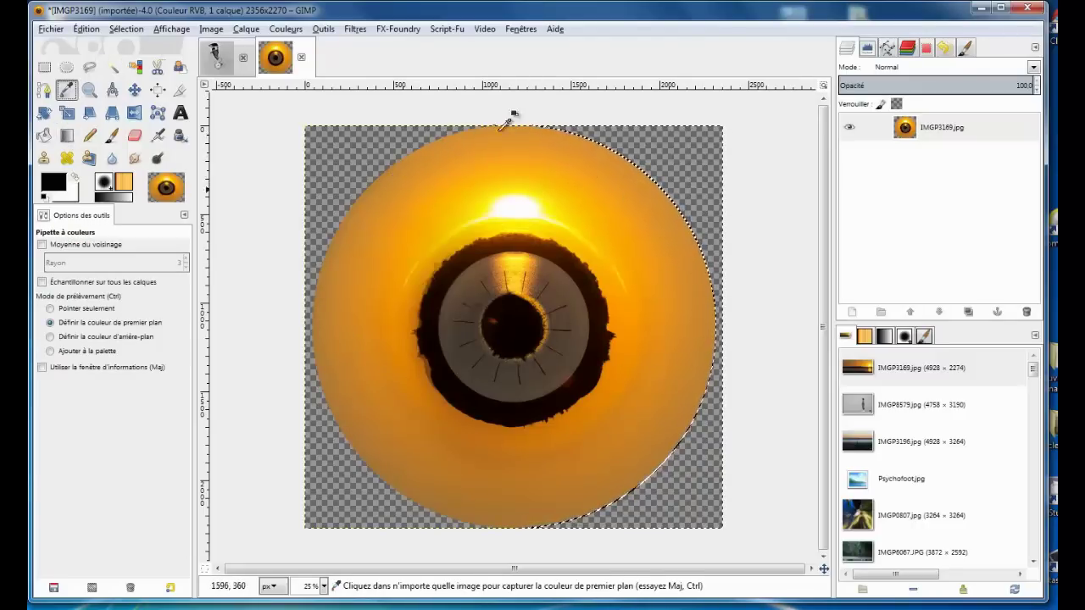
Bucket-fill both transparent side areas with a sampled brownish orange, then select none.
click(343, 238)
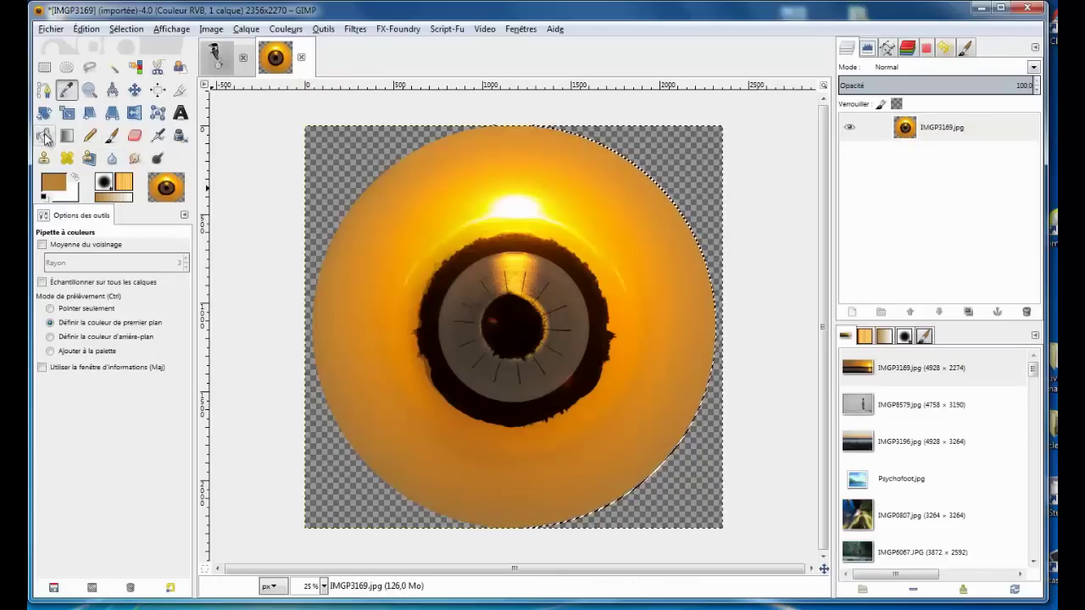
click(44, 136)
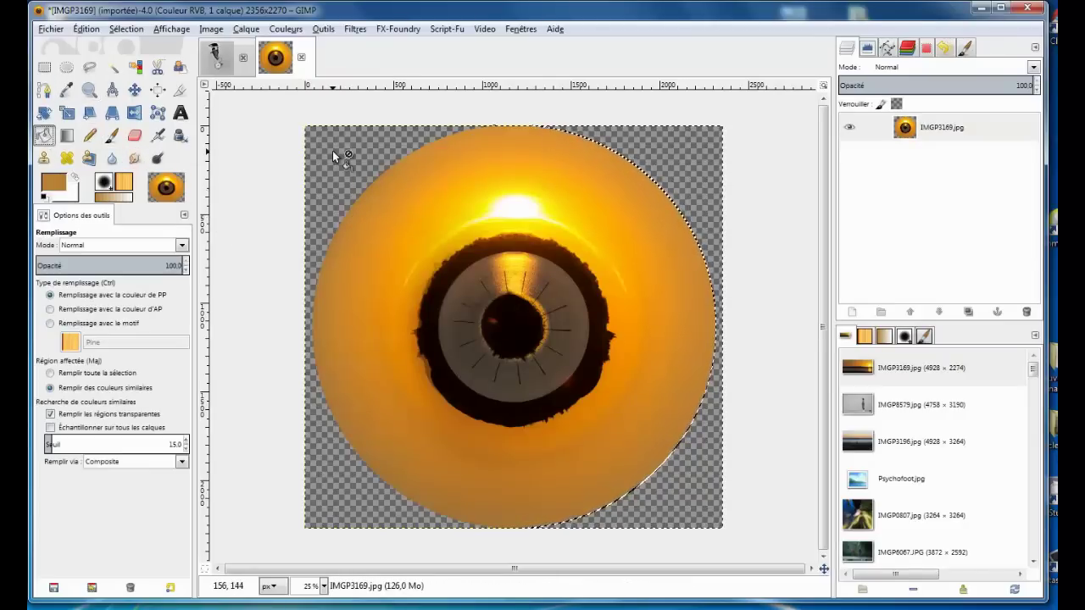
click(120, 28)
click(689, 136)
click(112, 67)
click(336, 250)
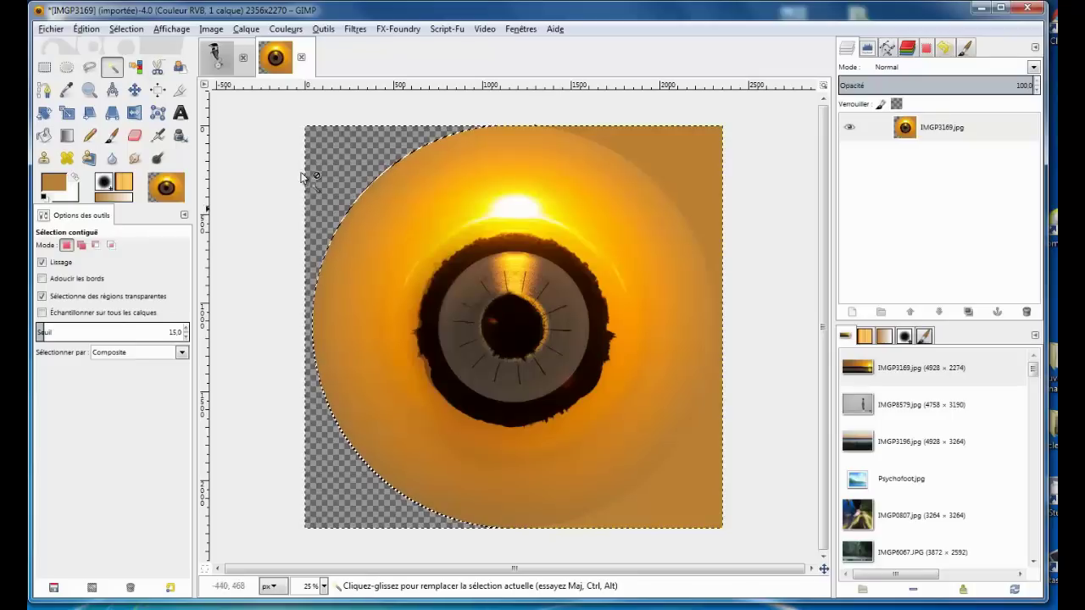
click(44, 135)
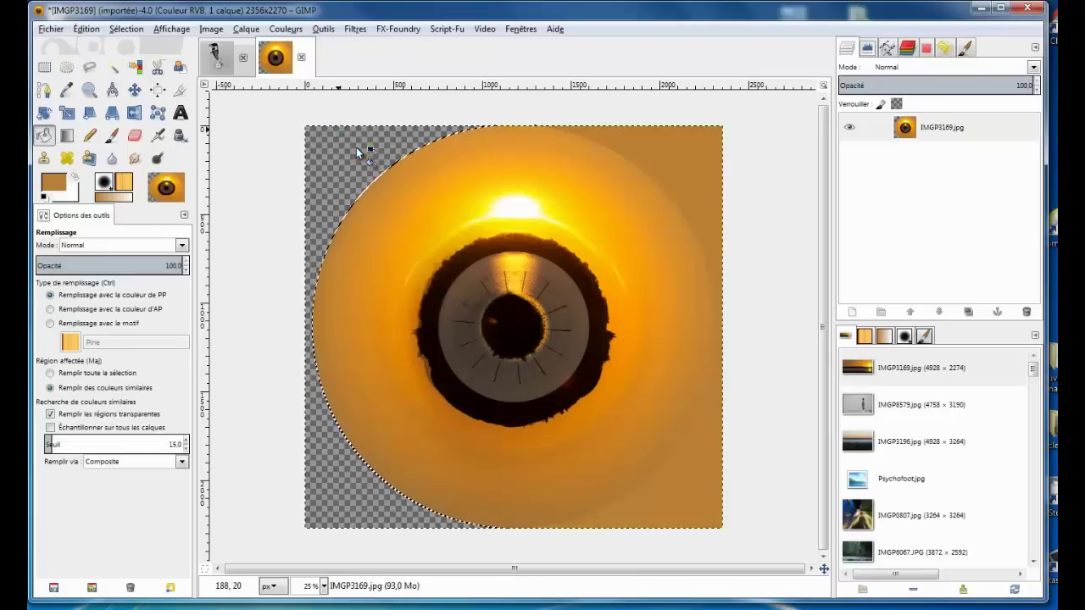
click(356, 148)
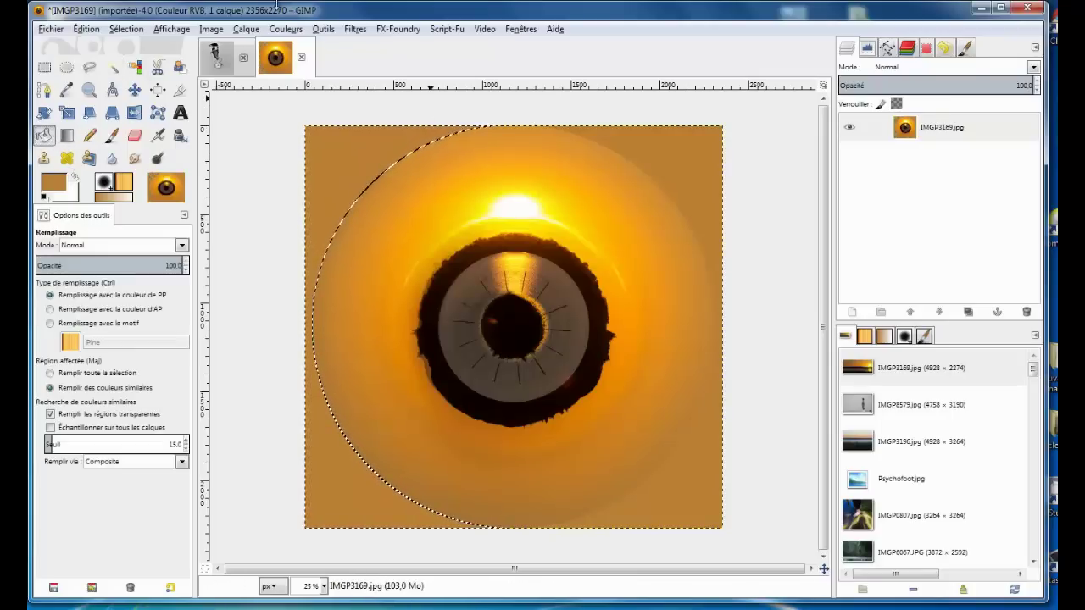
click(126, 29)
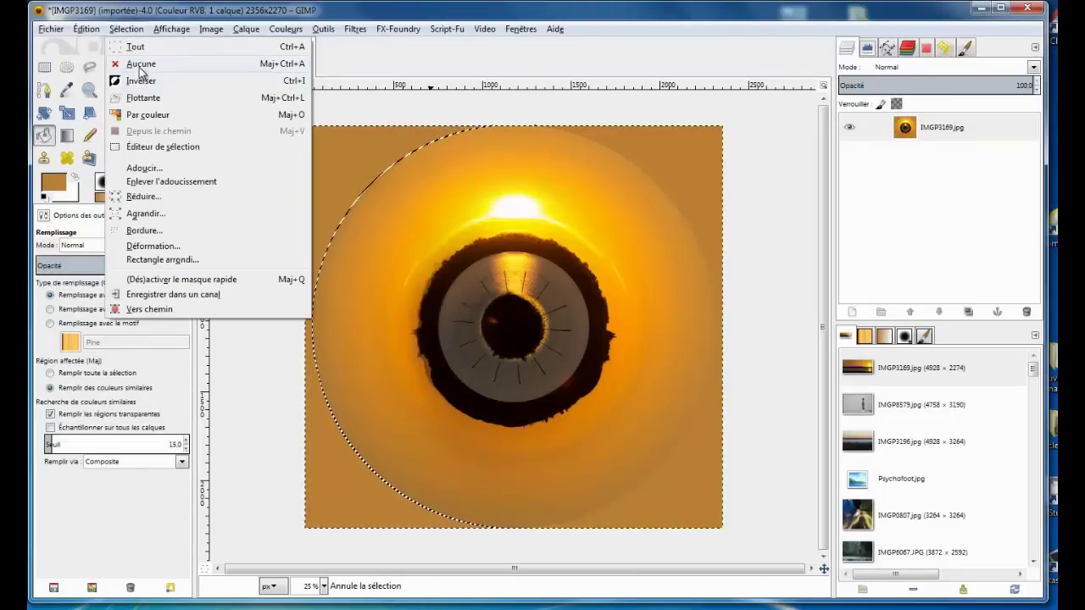
click(141, 64)
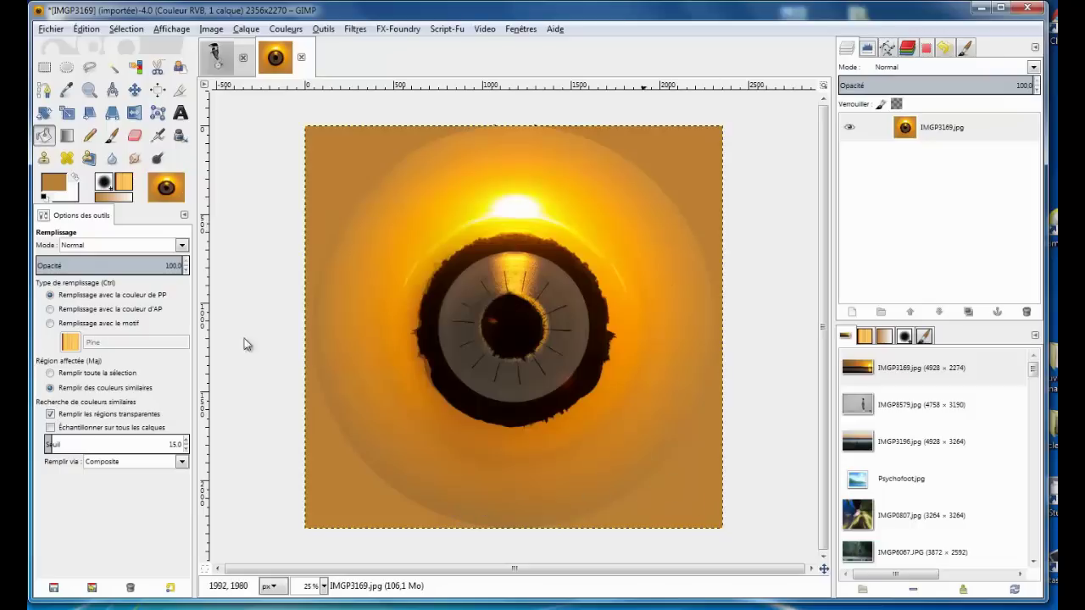
Smudge the planet's rim into the background with the A - 3 Smoke brush at size 549.
click(135, 158)
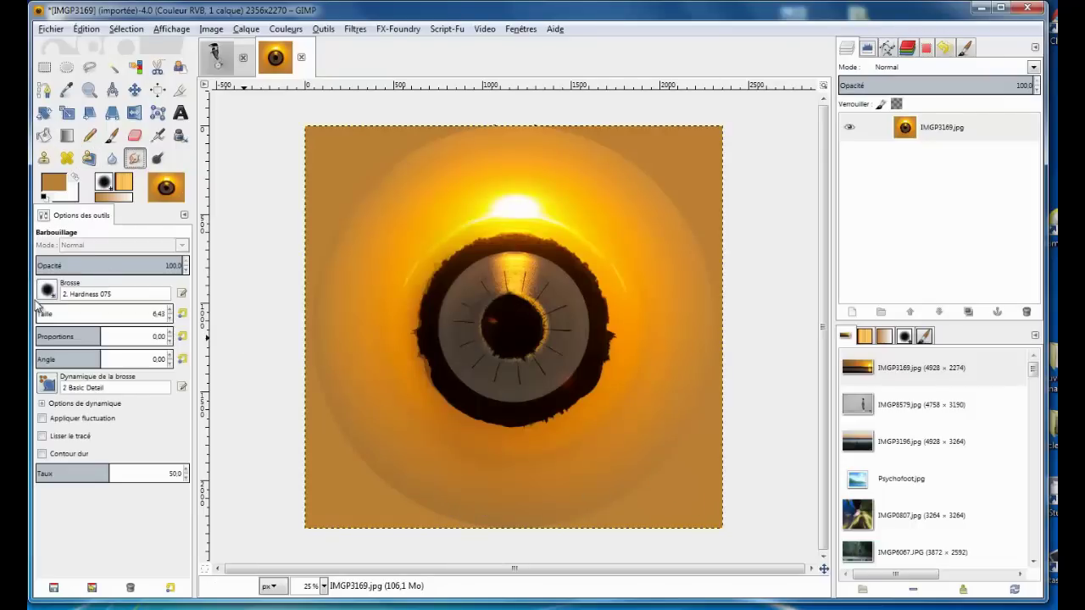
click(47, 291)
click(87, 352)
click(49, 293)
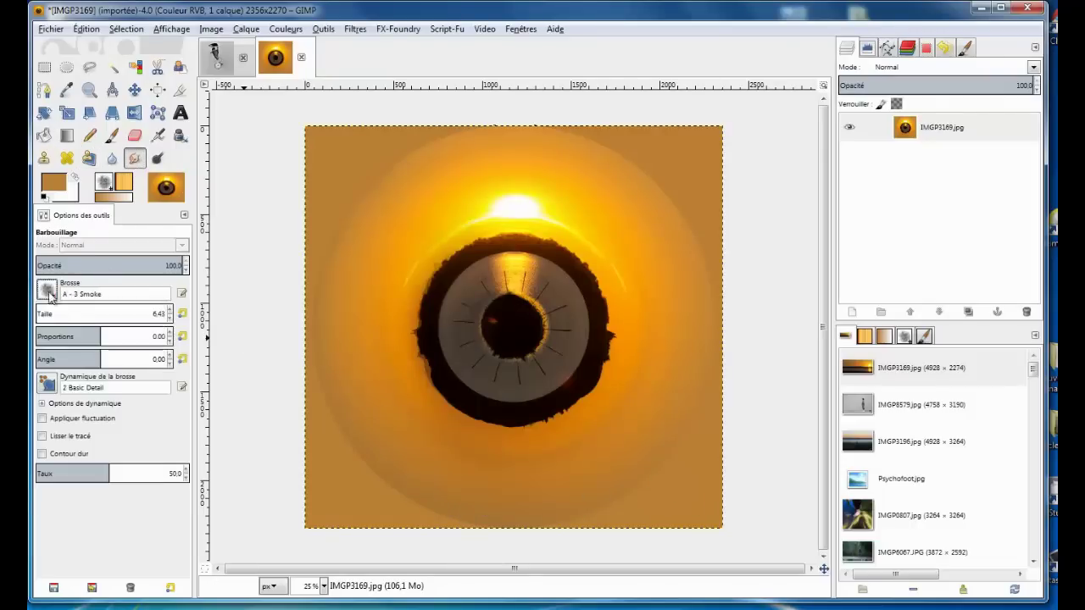
click(108, 313)
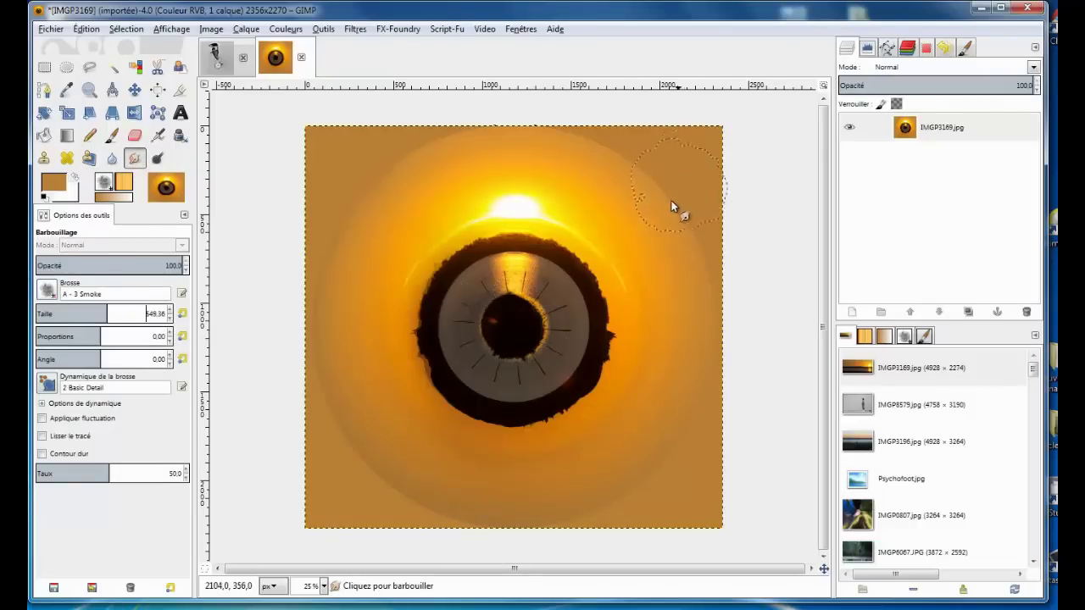
drag(676, 179, 641, 184)
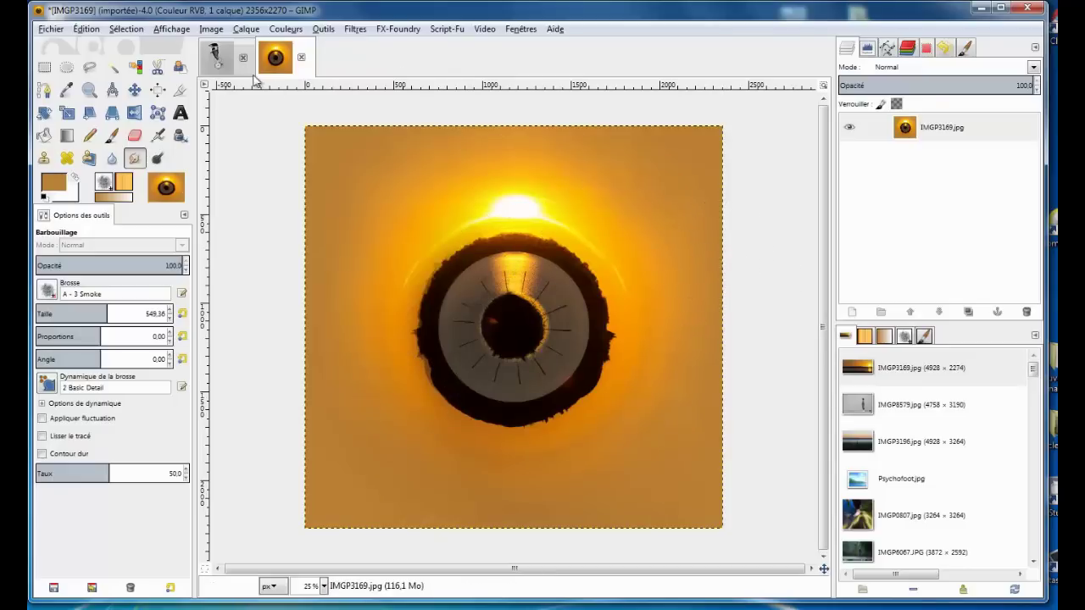
click(215, 57)
click(276, 57)
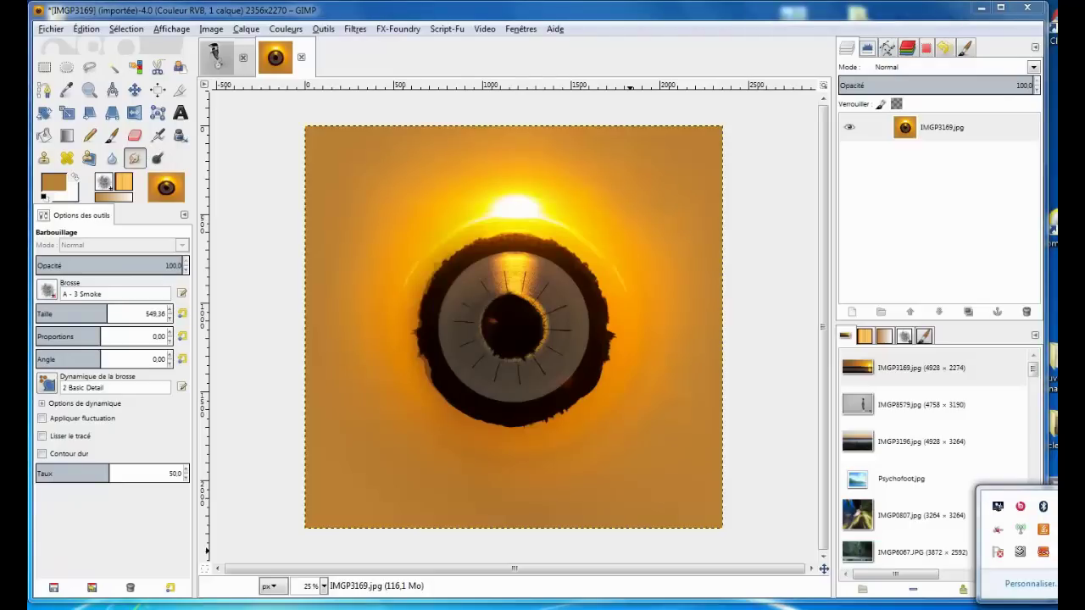
click(397, 574)
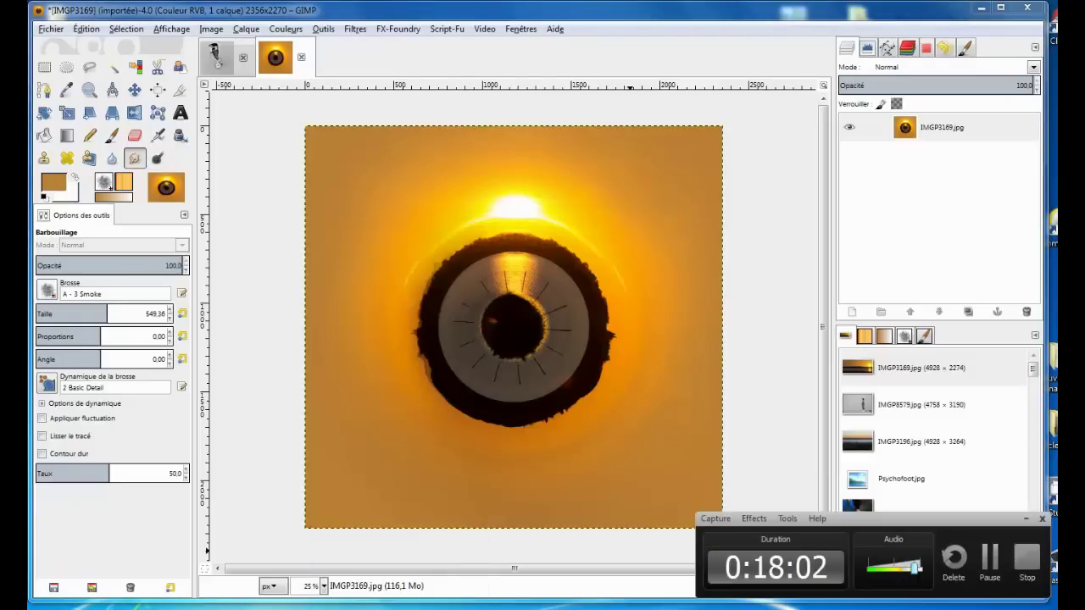